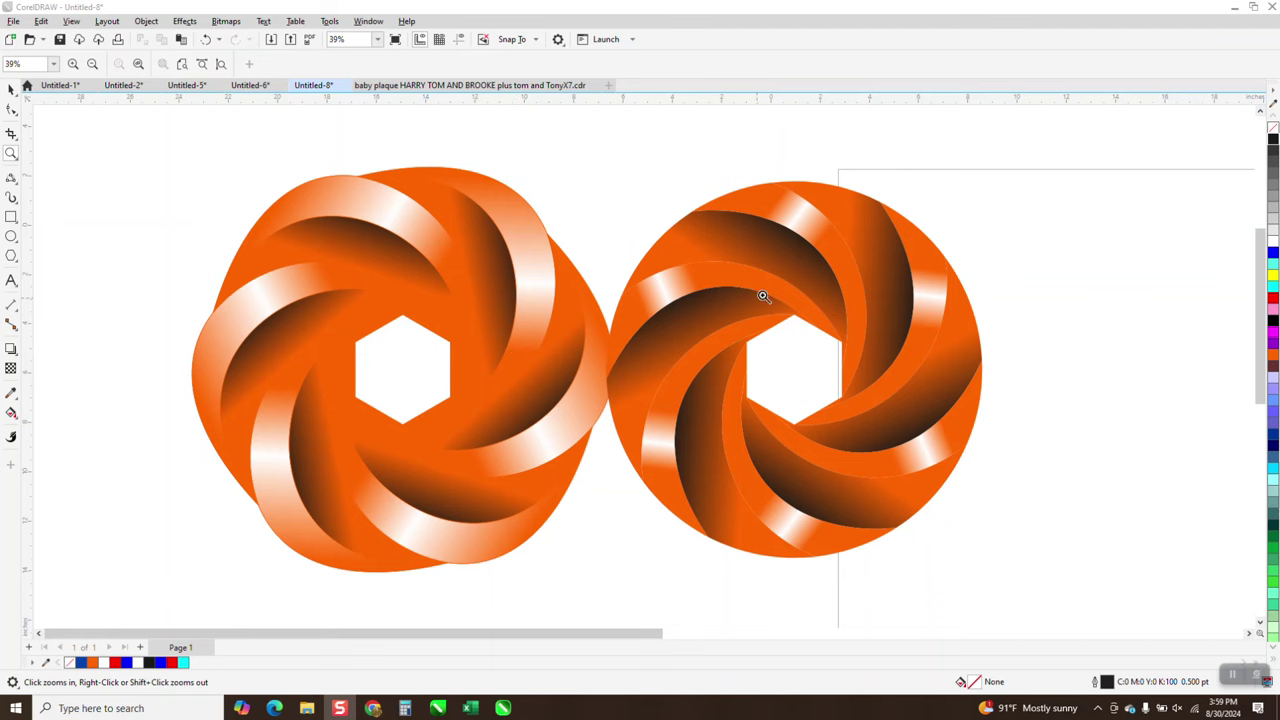
- Draw a six-sided polygon about 6.16 inches wide and 7.11 inches tall on the empty page
{"action": "scroll", "coordinate": [320, 254], "scroll_direction": "down", "scroll_amount": 2}
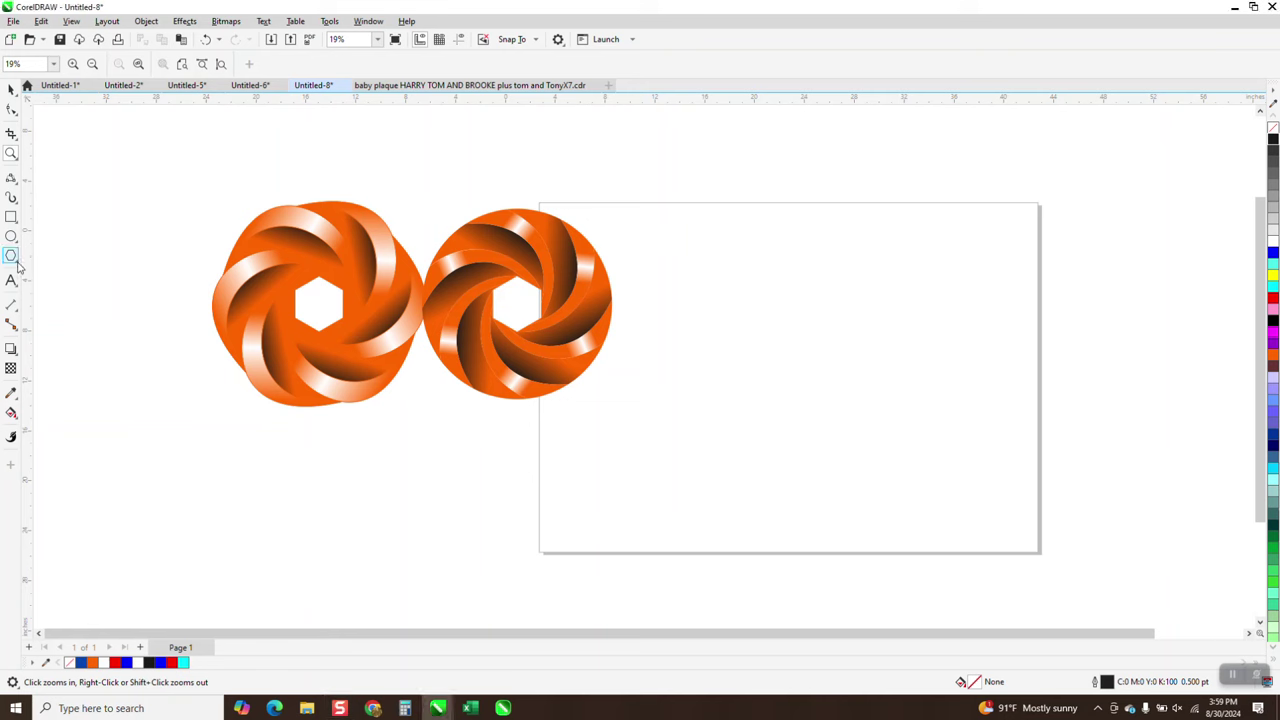
{"action": "left_click", "coordinate": [16, 261]}
{"action": "left_click", "coordinate": [90, 256]}
{"action": "left_click_drag", "start_coordinate": [920, 323], "coordinate": [856, 359]}
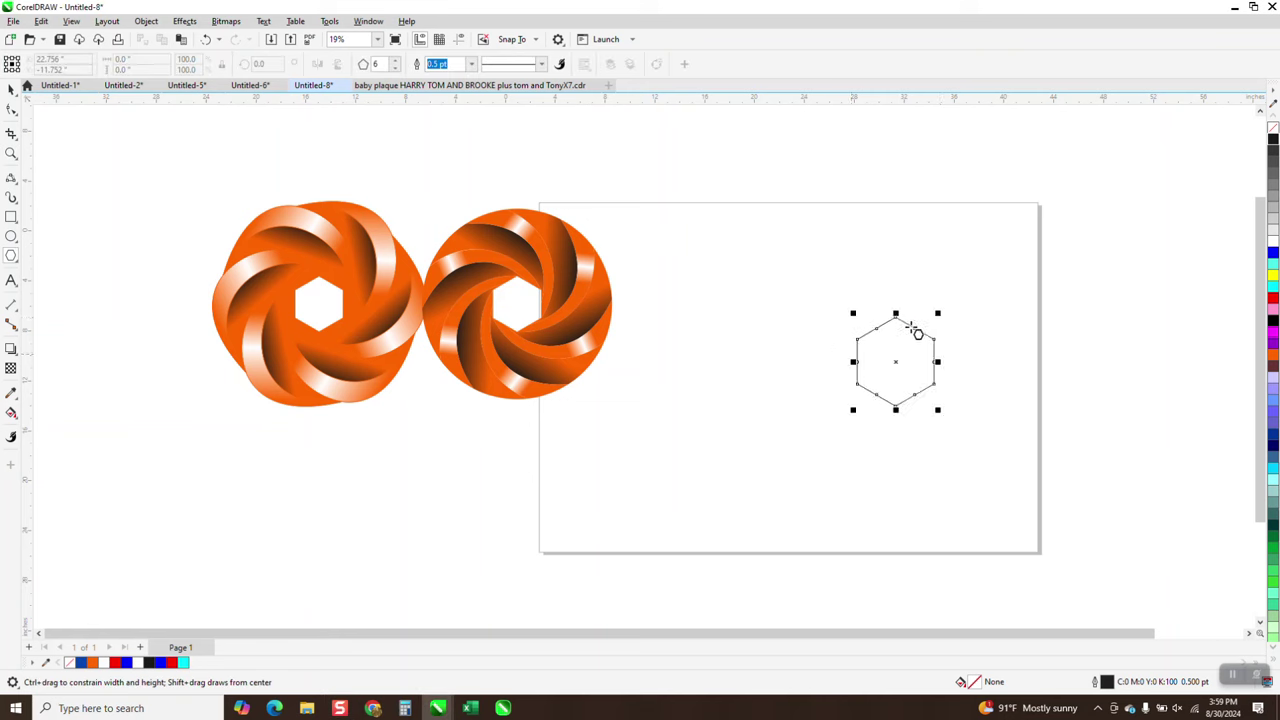
- Draw a 3-point curve about 18.15 by 7.87 inches, arching over the hexagon from its upper-right corner out to the left
{"action": "left_click", "coordinate": [11, 153]}
{"action": "left_click_drag", "start_coordinate": [590, 243], "coordinate": [944, 477]}
{"action": "scroll", "coordinate": [364, 372], "scroll_direction": "down", "scroll_amount": 1}
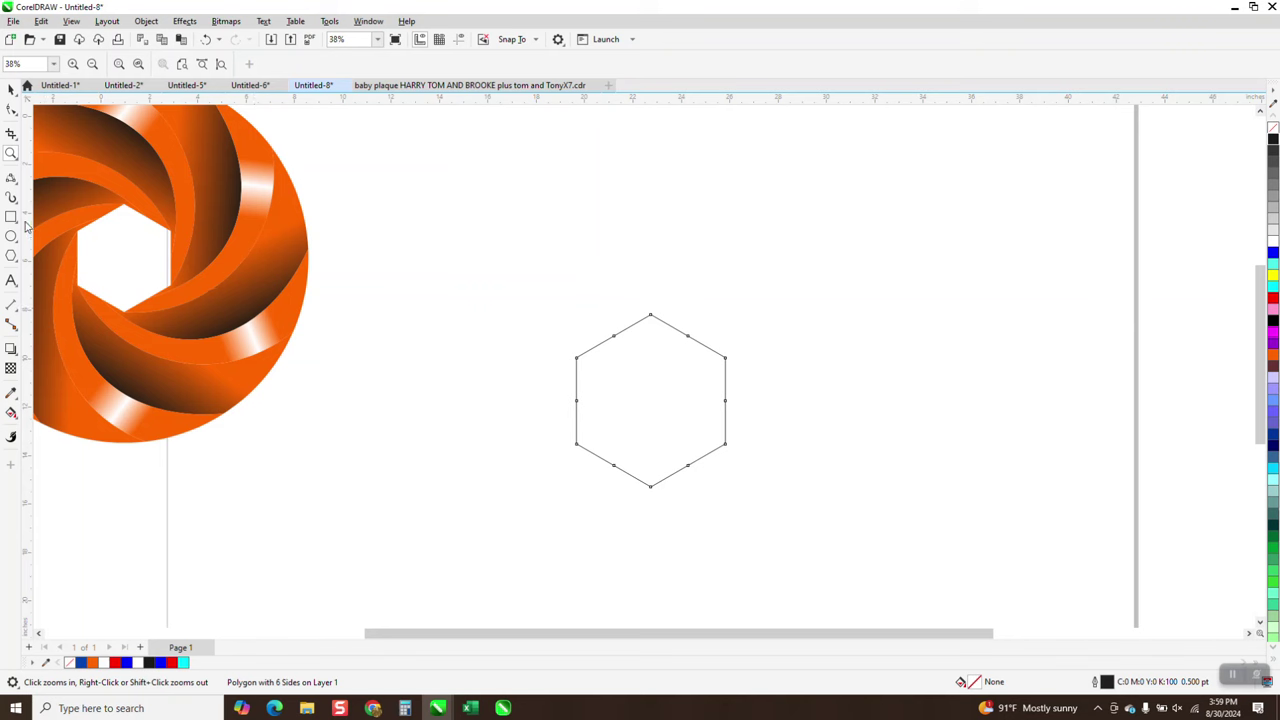
{"action": "left_click", "coordinate": [17, 186]}
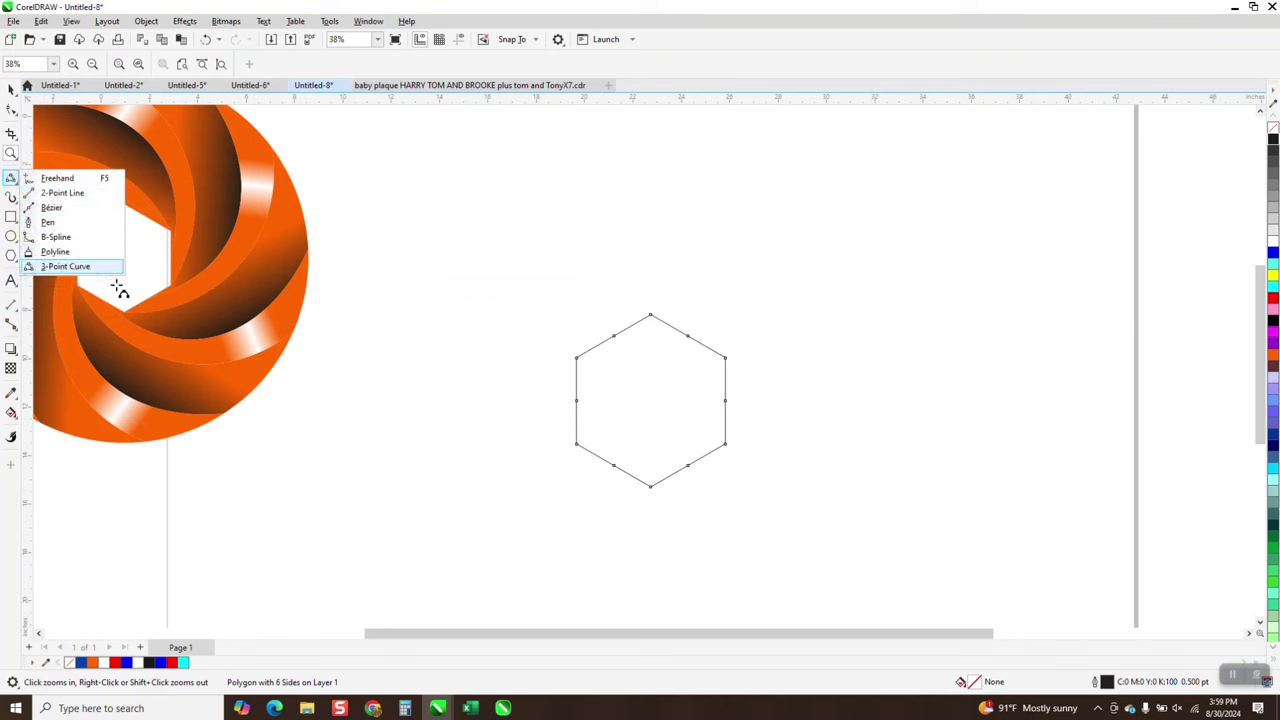
{"action": "left_click", "coordinate": [70, 266]}
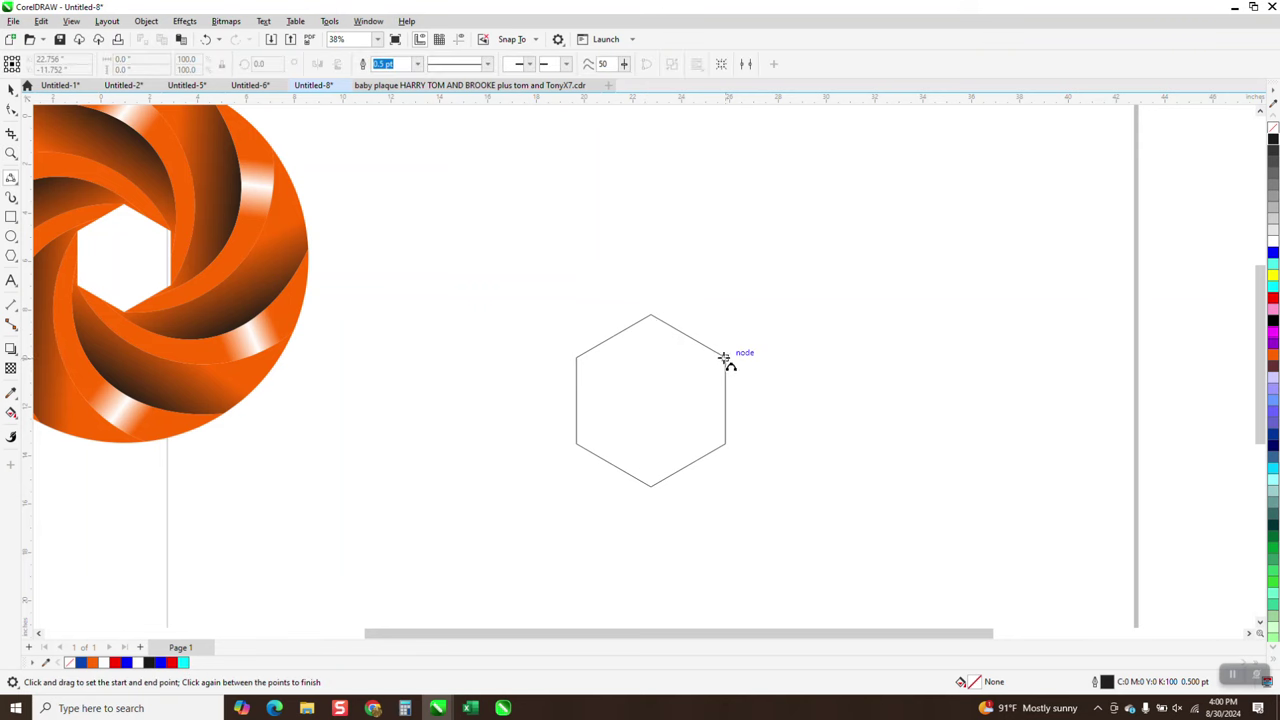
{"action": "left_click_drag", "start_coordinate": [725, 357], "coordinate": [288, 426]}
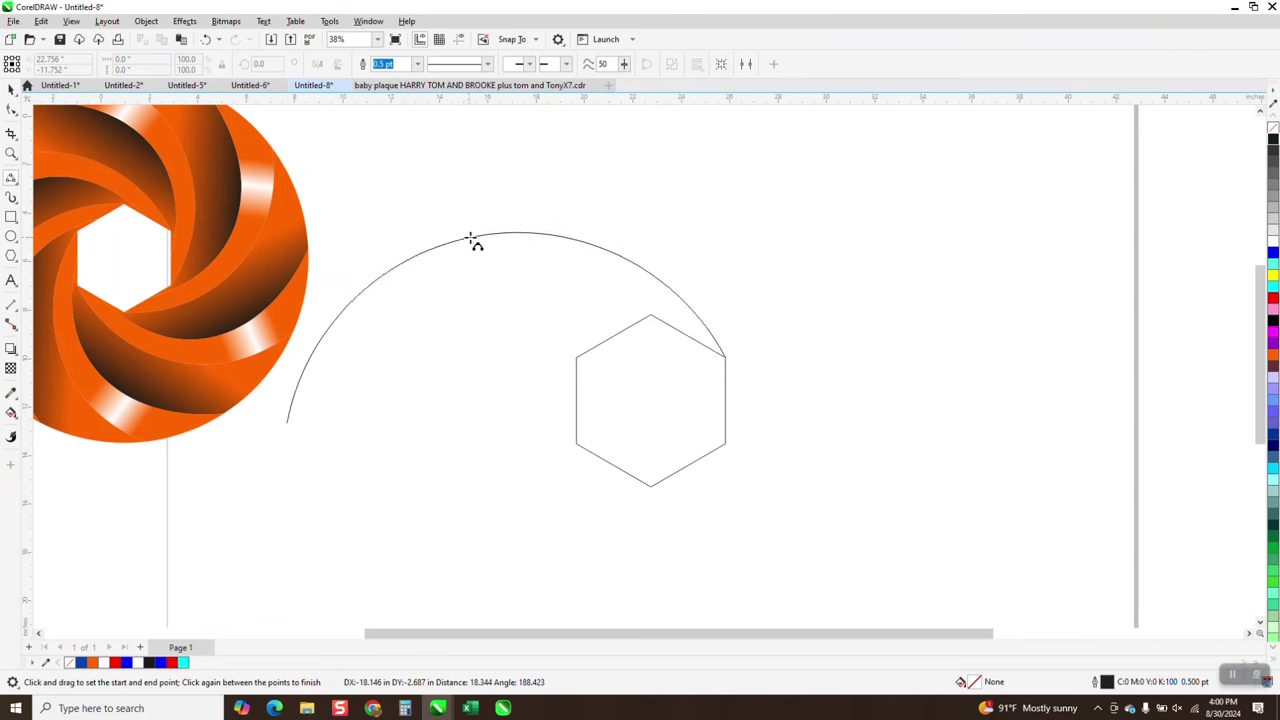
{"action": "left_click", "coordinate": [470, 237]}
- Move the two finished orange designs down and left, clear of the new arc
{"action": "scroll", "coordinate": [951, 490], "scroll_direction": "down", "scroll_amount": 2}
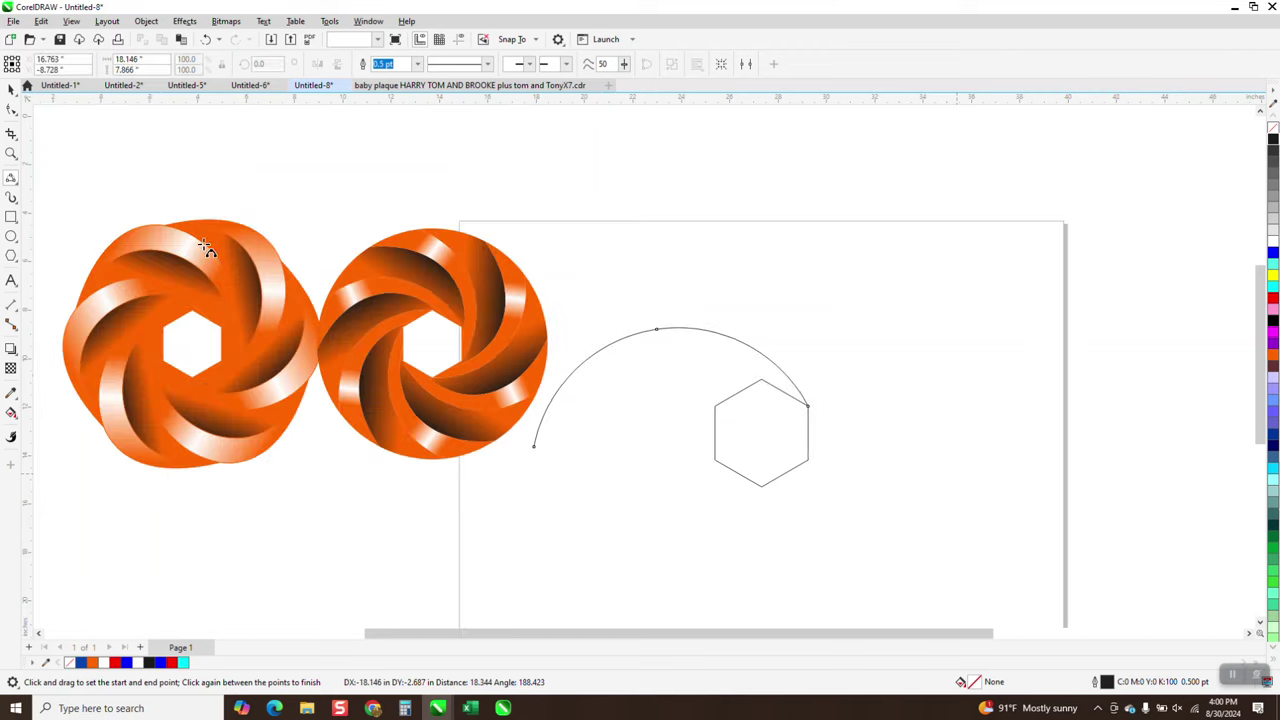
{"action": "key", "text": "space"}
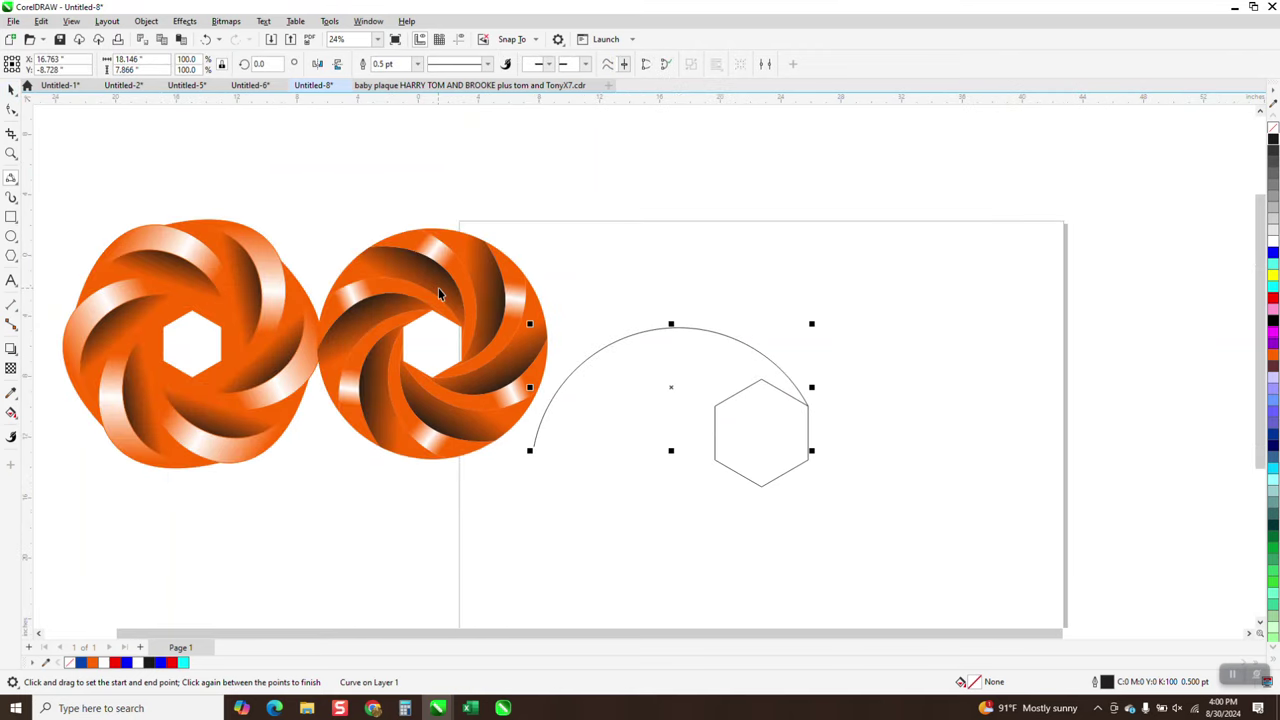
{"action": "left_click", "coordinate": [438, 287]}
{"action": "left_click_drag", "start_coordinate": [418, 332], "coordinate": [329, 418]}
- Place the arc's rotation centre at the hexagon's centre and create a copy rotated by 60 degrees
{"action": "left_click", "coordinate": [751, 348]}
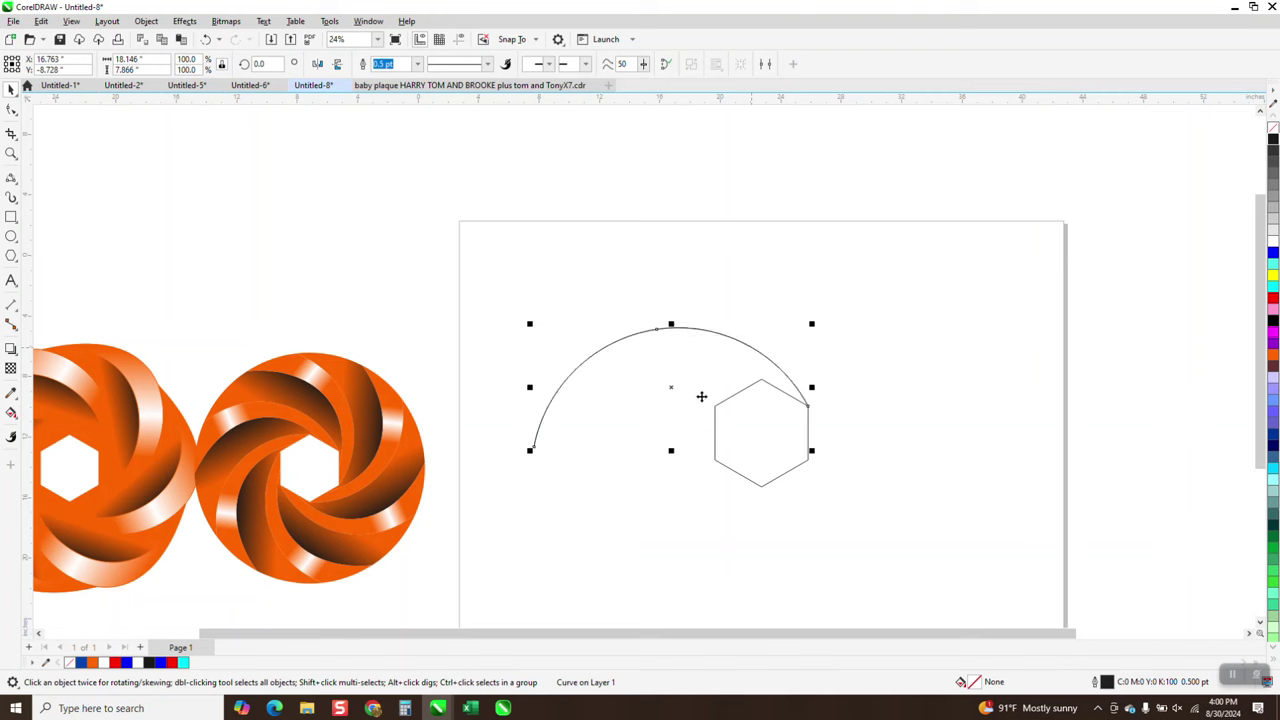
{"action": "left_click", "coordinate": [672, 385]}
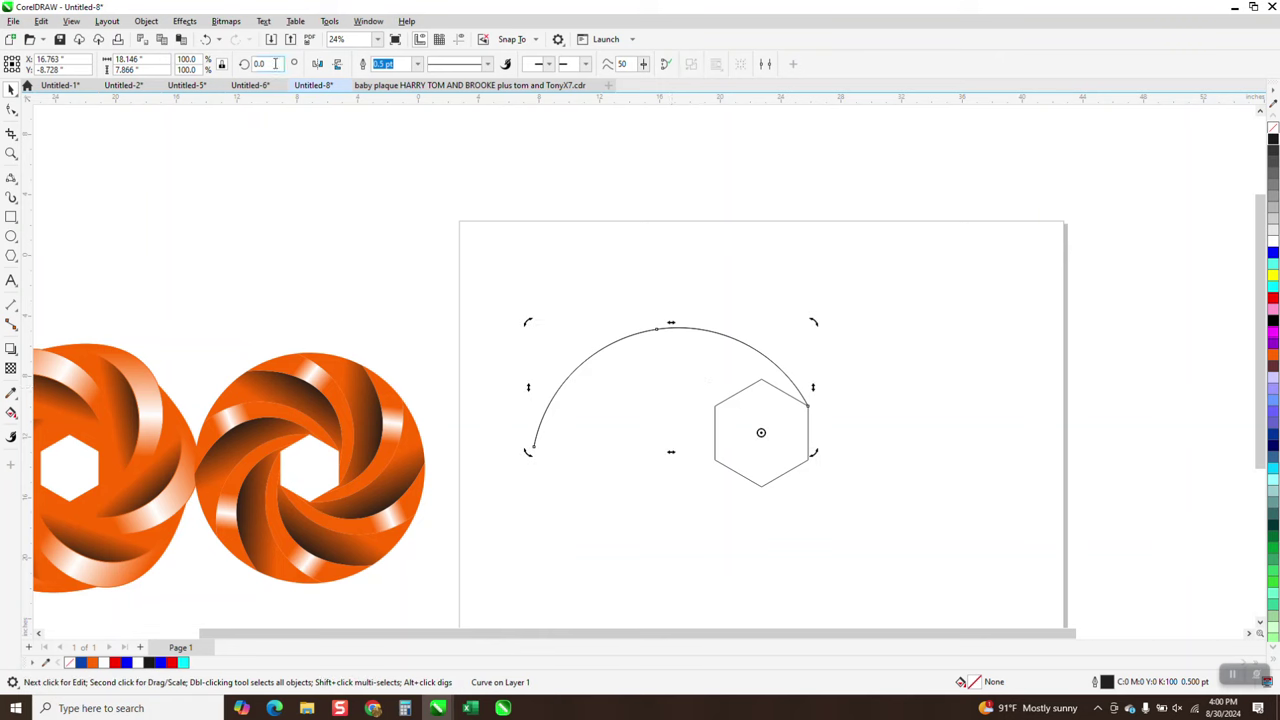
{"action": "type", "text": "60"}
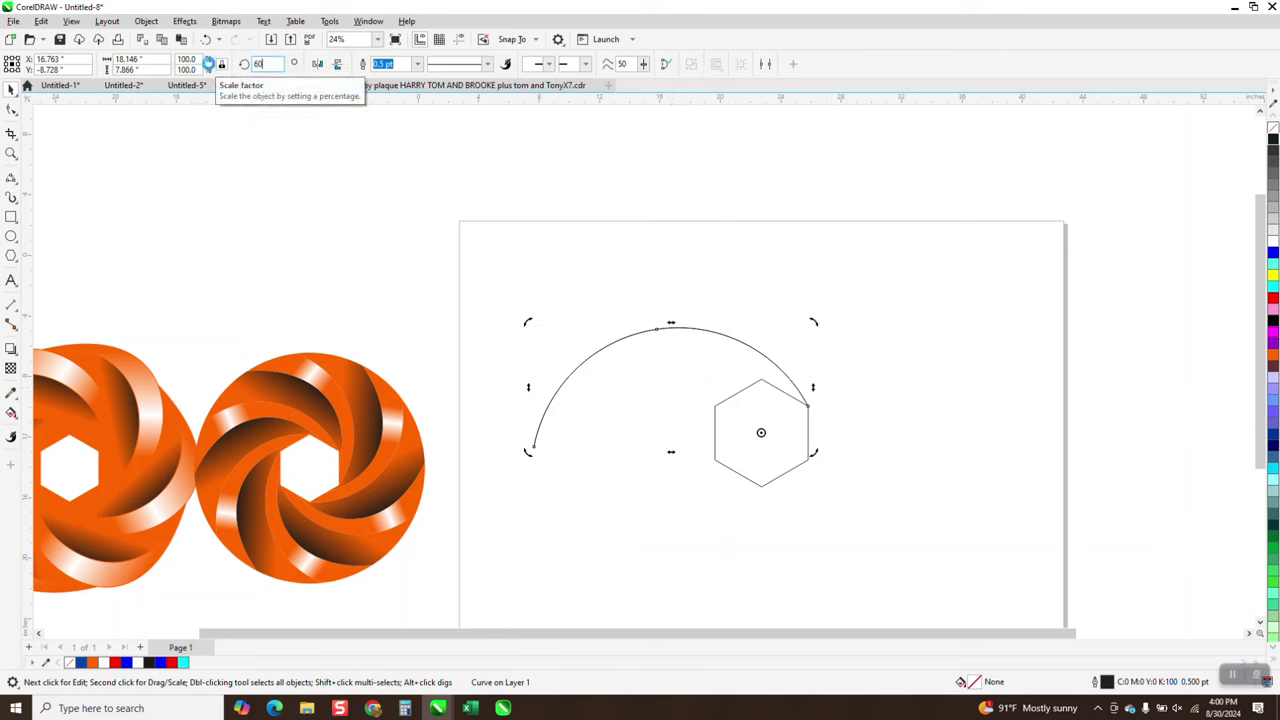
{"action": "key", "text": "Return"}
- Create another copy of the original arc rotated by 30 degrees, between the two existing arcs
{"action": "scroll", "coordinate": [394, 280], "scroll_direction": "down", "scroll_amount": 1}
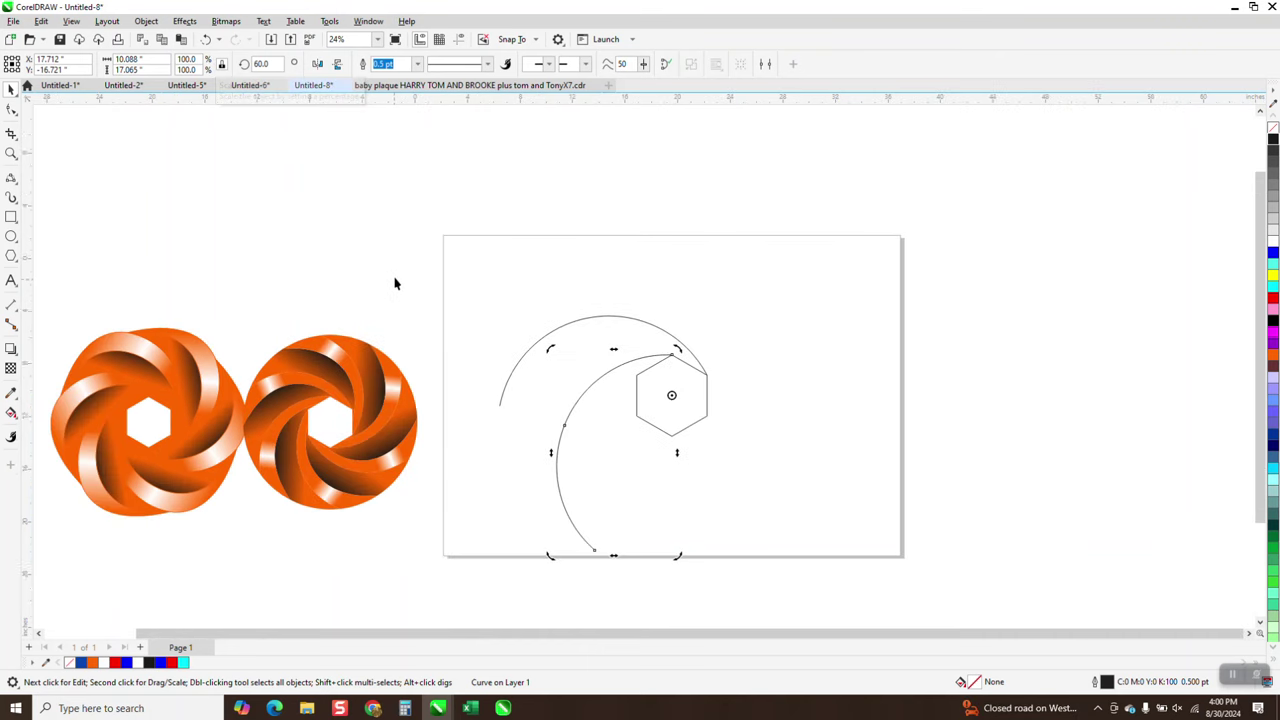
{"action": "left_click", "coordinate": [623, 319]}
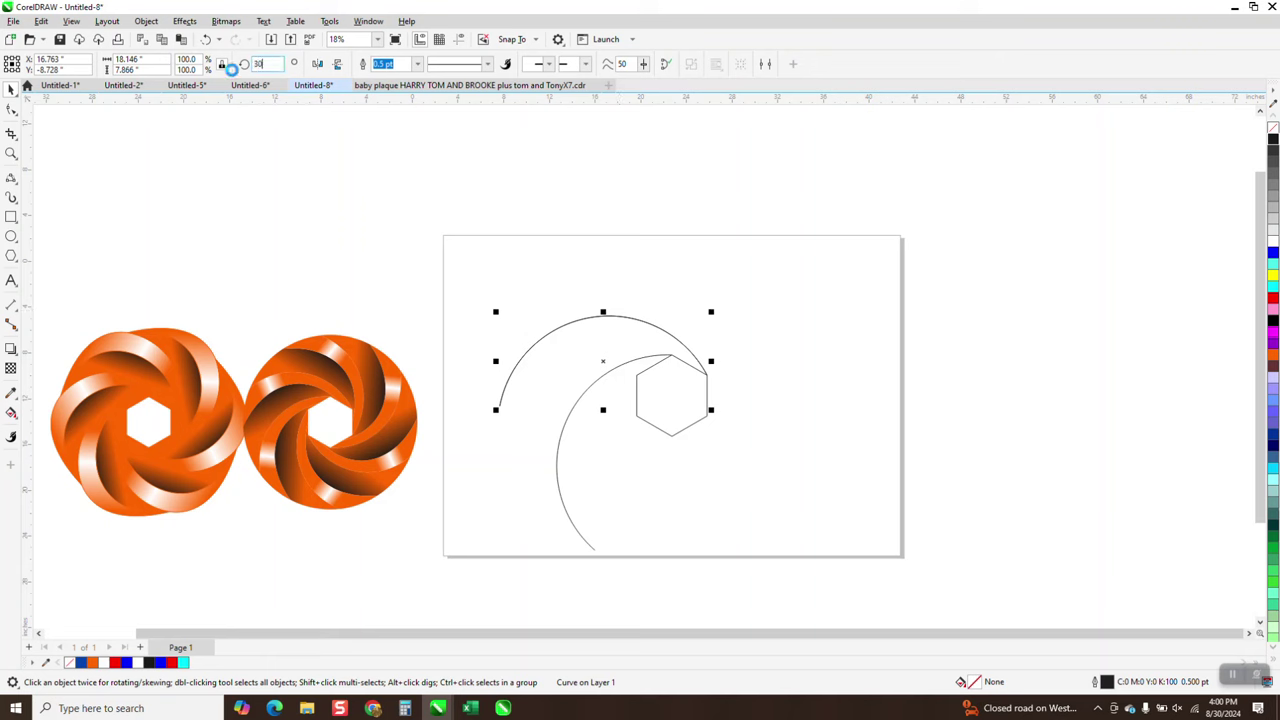
{"action": "type", "text": "30"}
{"action": "key", "text": "Return"}
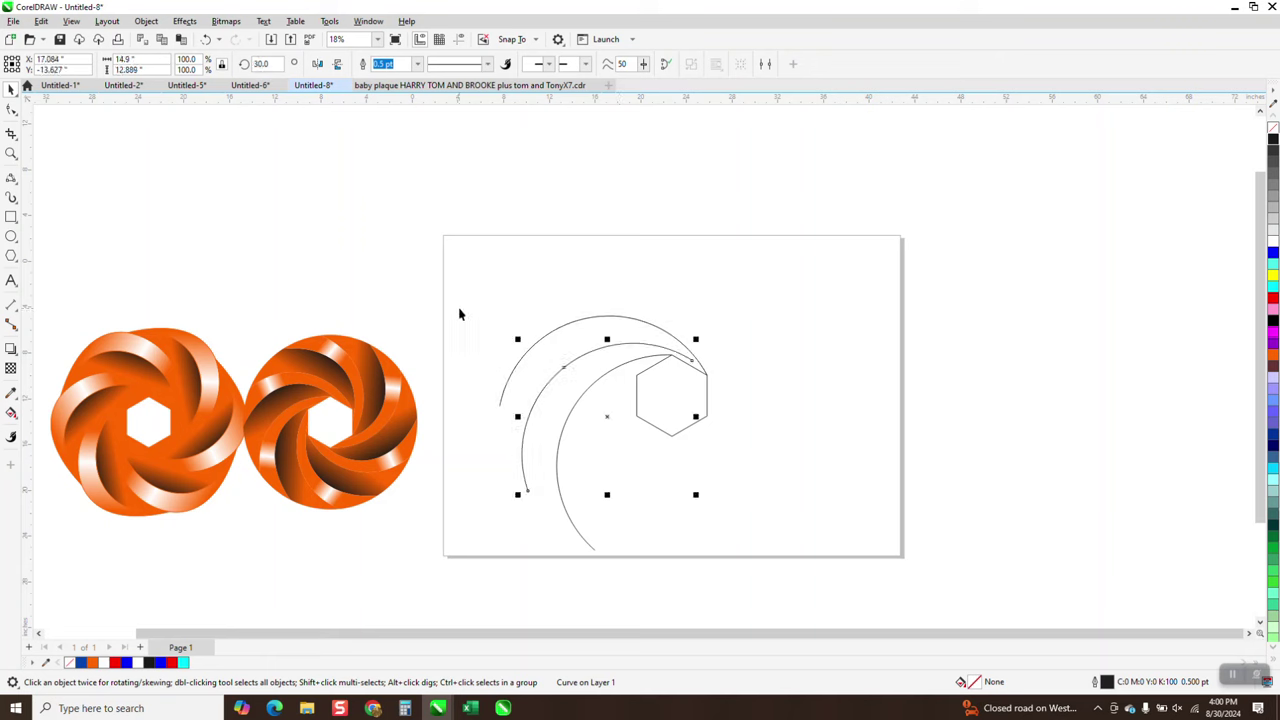
{"action": "left_click", "coordinate": [636, 389]}
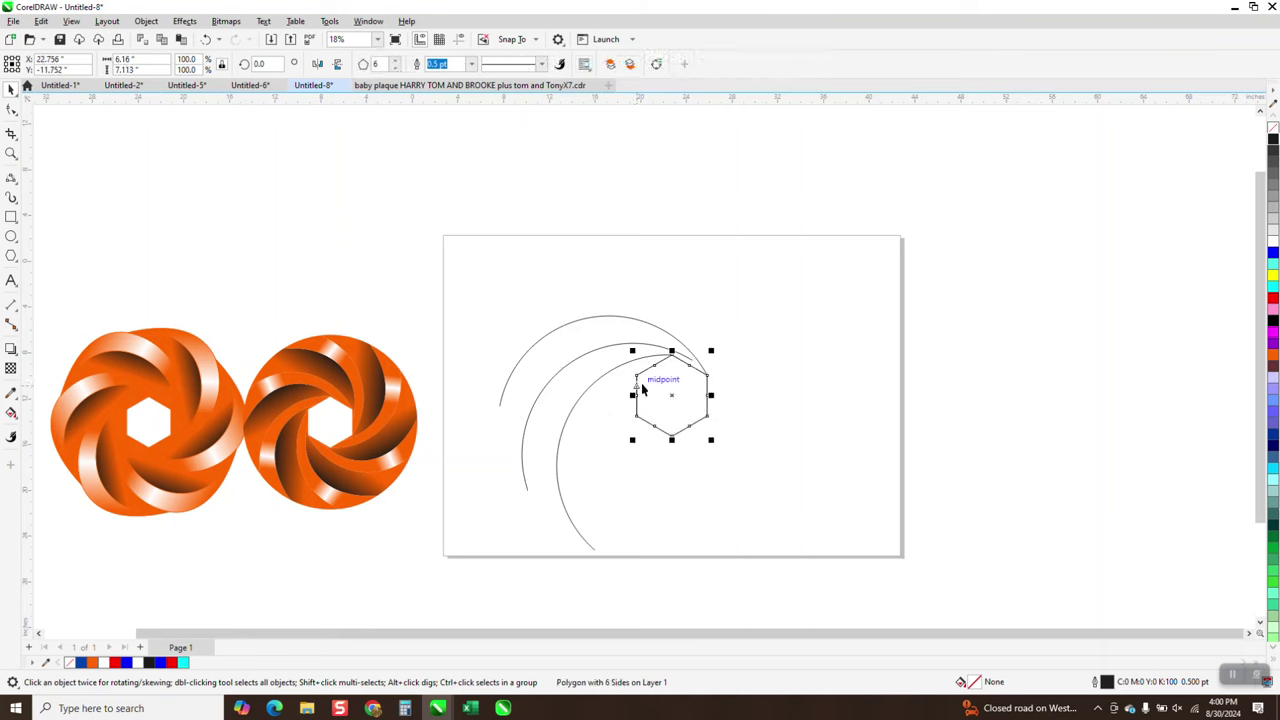
{"action": "left_click_drag", "start_coordinate": [709, 348], "coordinate": [771, 314]}
{"action": "left_click", "coordinate": [765, 310]}
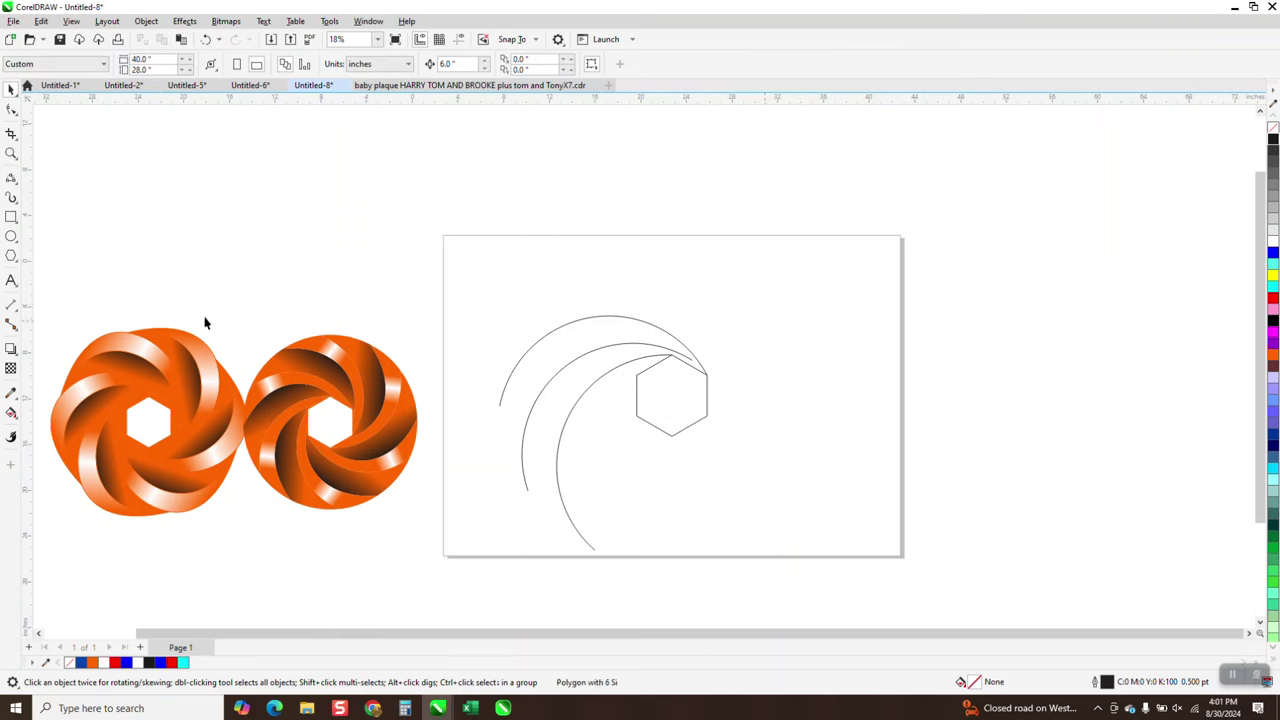
{"action": "left_click", "coordinate": [206, 40]}
{"action": "left_click", "coordinate": [206, 40]}
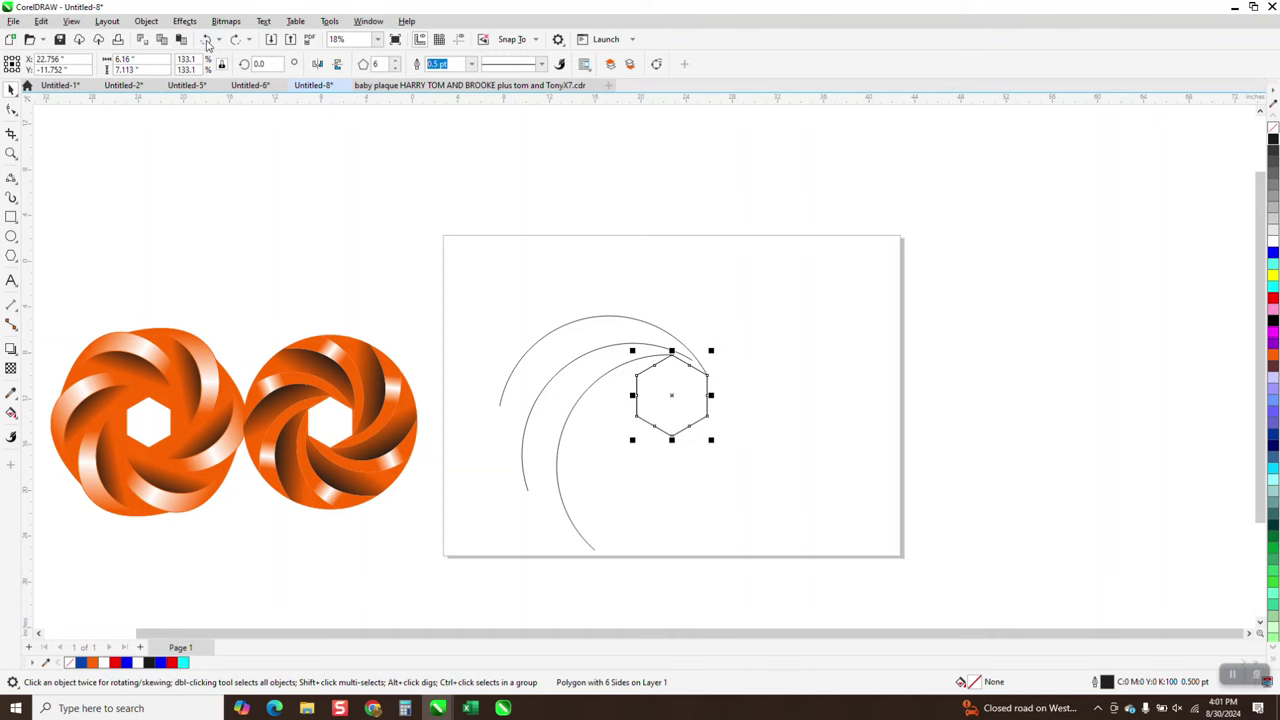
- Move the middle arc's end node onto the hexagon's upper-right edge and bend that end upward with its curve handle
{"action": "left_click", "coordinate": [12, 153]}
{"action": "left_click_drag", "start_coordinate": [566, 296], "coordinate": [907, 519]}
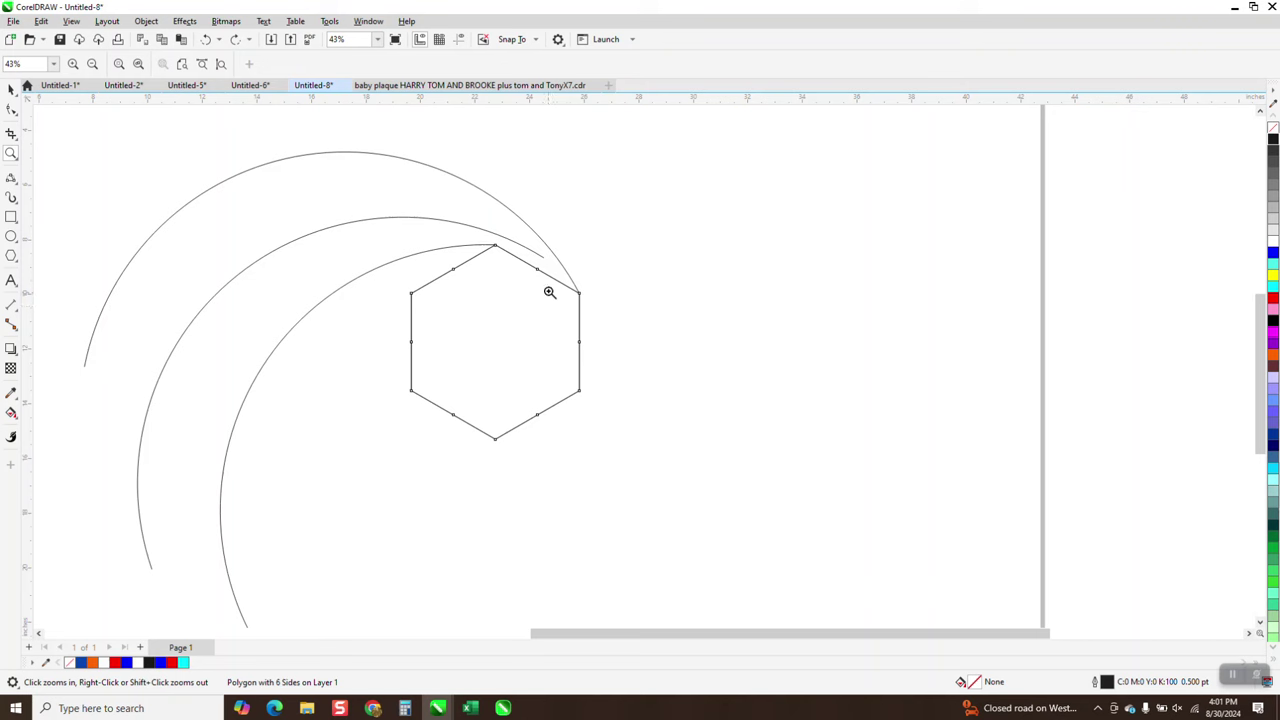
{"action": "left_click", "coordinate": [12, 110]}
{"action": "left_click", "coordinate": [545, 256]}
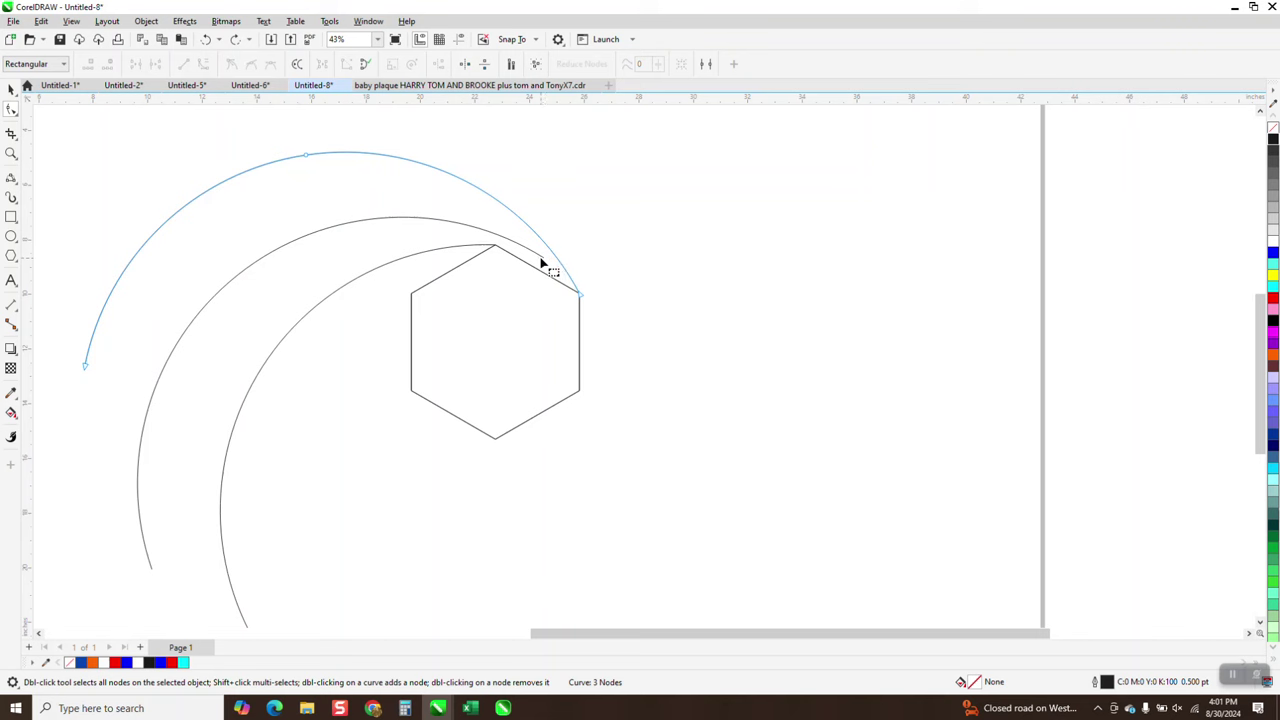
{"action": "left_click", "coordinate": [539, 262]}
{"action": "left_click_drag", "start_coordinate": [543, 257], "coordinate": [510, 250]}
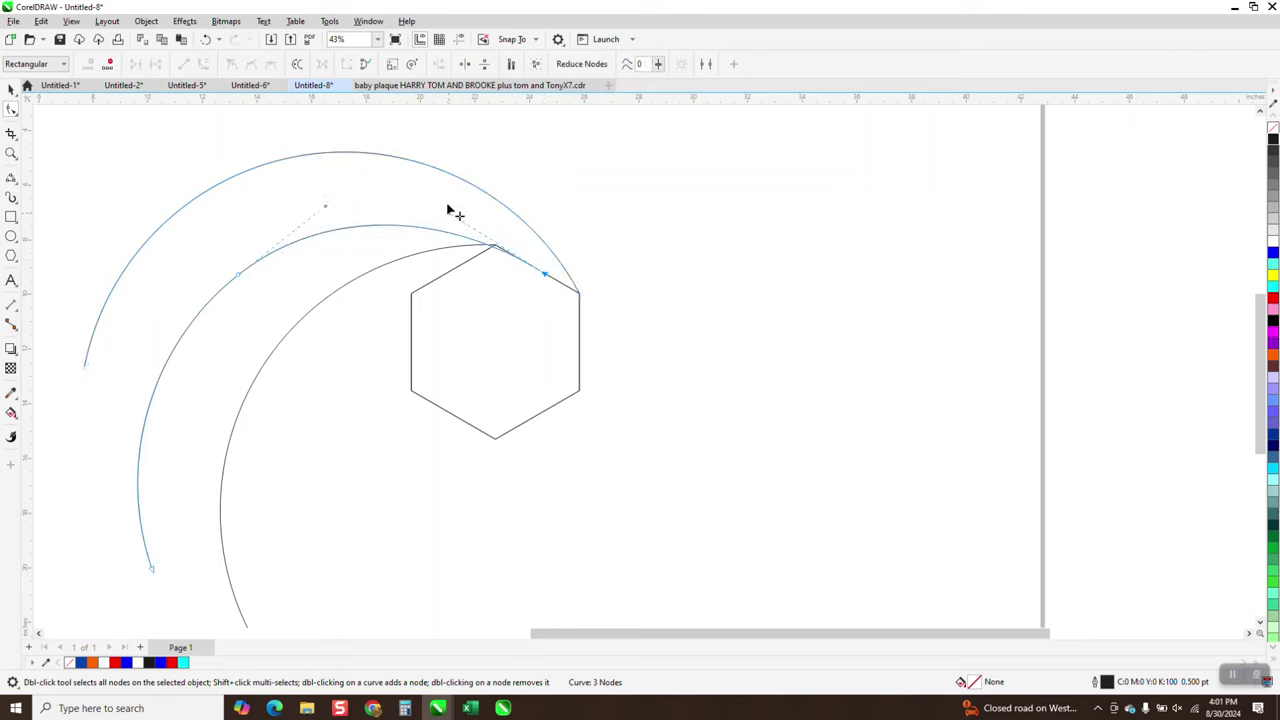
{"action": "left_click_drag", "start_coordinate": [451, 212], "coordinate": [453, 173]}
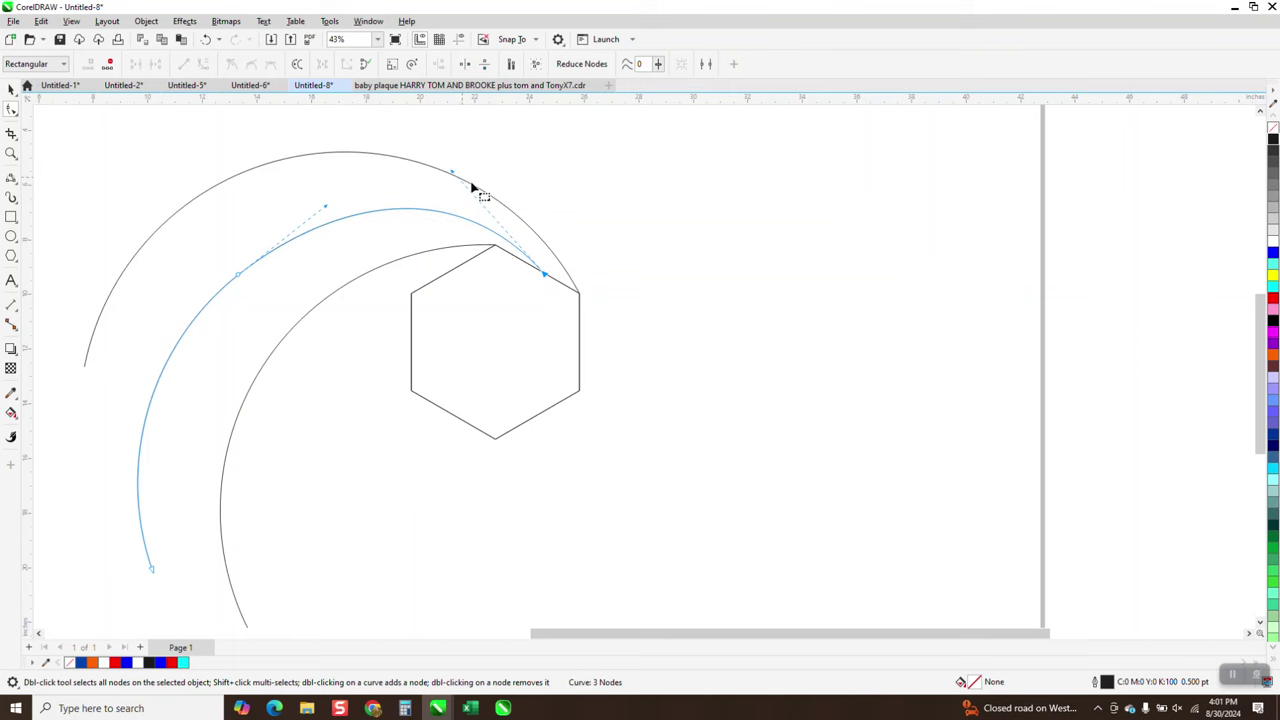
- Draw 2-point lines from the inner arc to the middle arc and on to the outer arc, about 5.6 inches for the second
{"action": "scroll", "coordinate": [518, 205], "scroll_direction": "down", "scroll_amount": 1}
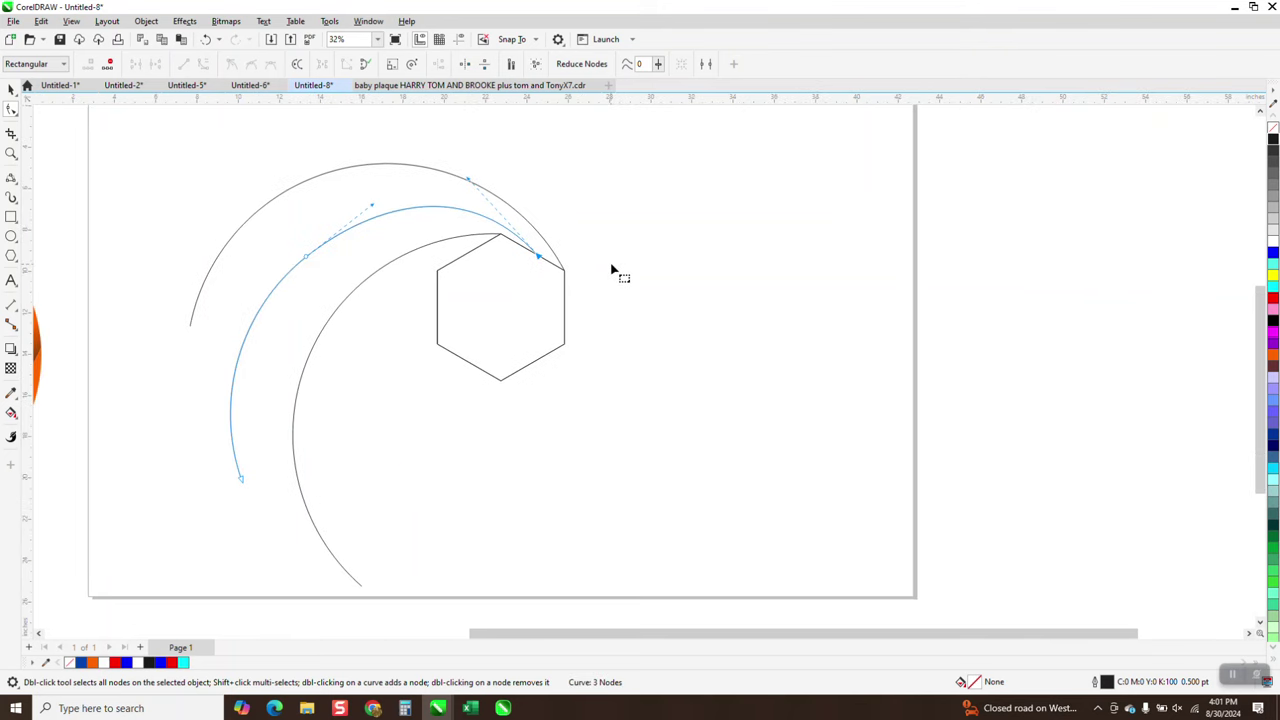
{"action": "scroll", "coordinate": [598, 274], "scroll_direction": "down", "scroll_amount": 1}
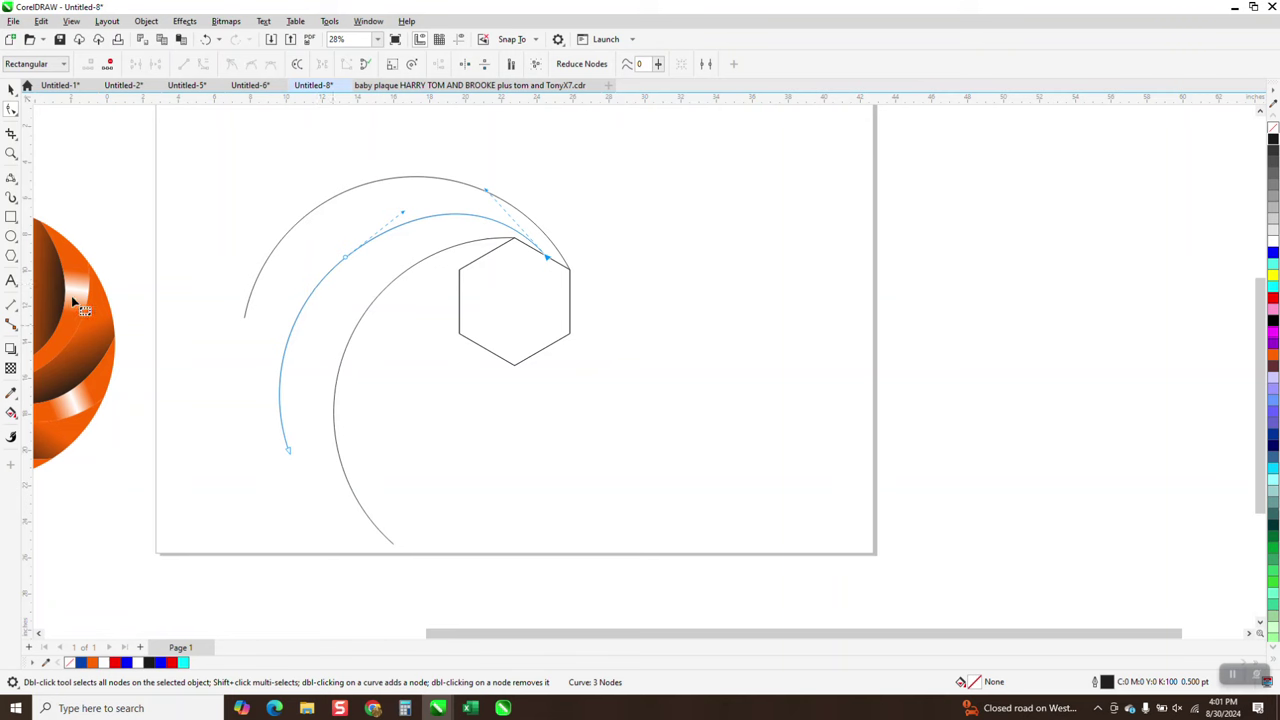
{"action": "left_click", "coordinate": [11, 179]}
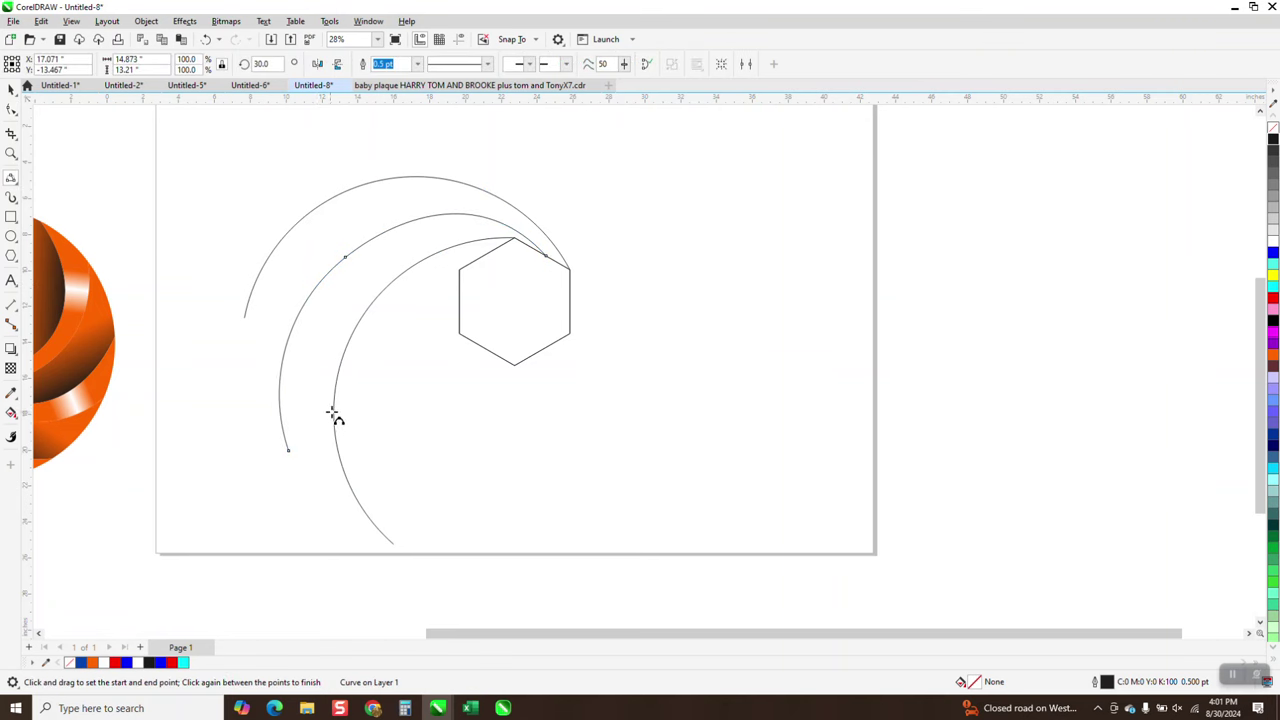
{"action": "left_click", "coordinate": [17, 184]}
{"action": "left_click", "coordinate": [55, 193]}
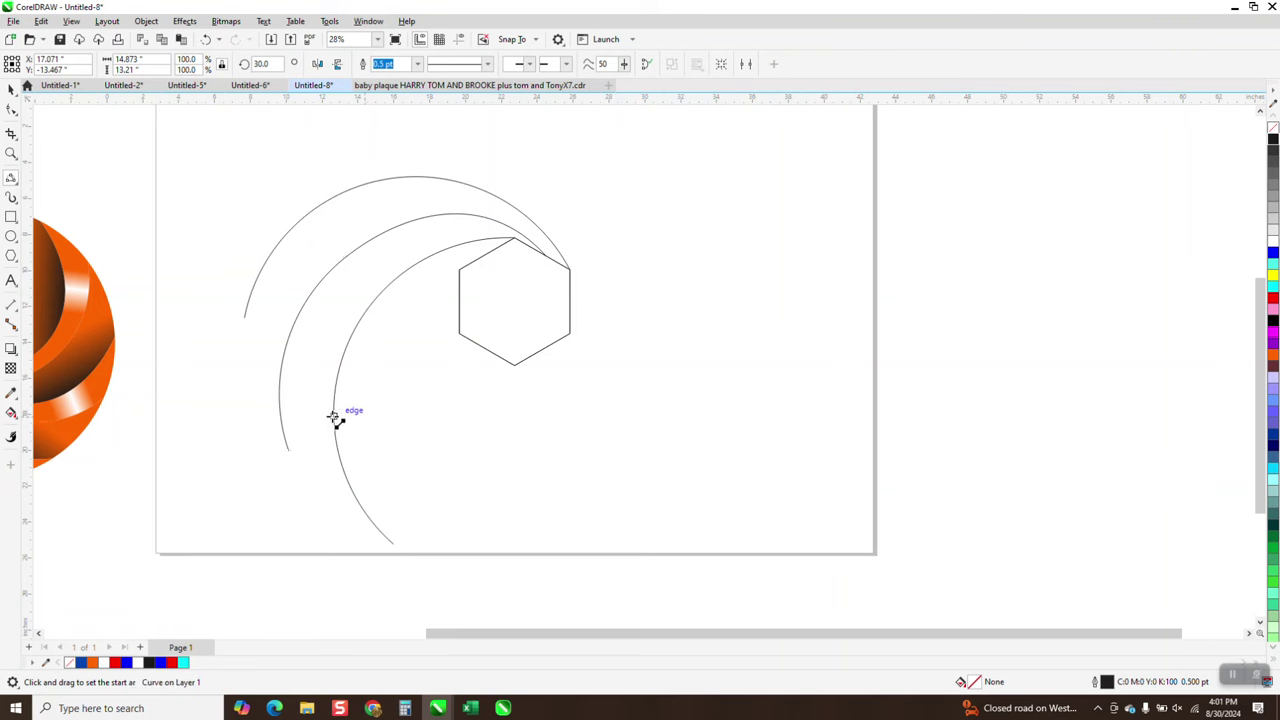
{"action": "left_click_drag", "start_coordinate": [341, 366], "coordinate": [280, 371]}
{"action": "left_click_drag", "start_coordinate": [280, 371], "coordinate": [231, 264]}
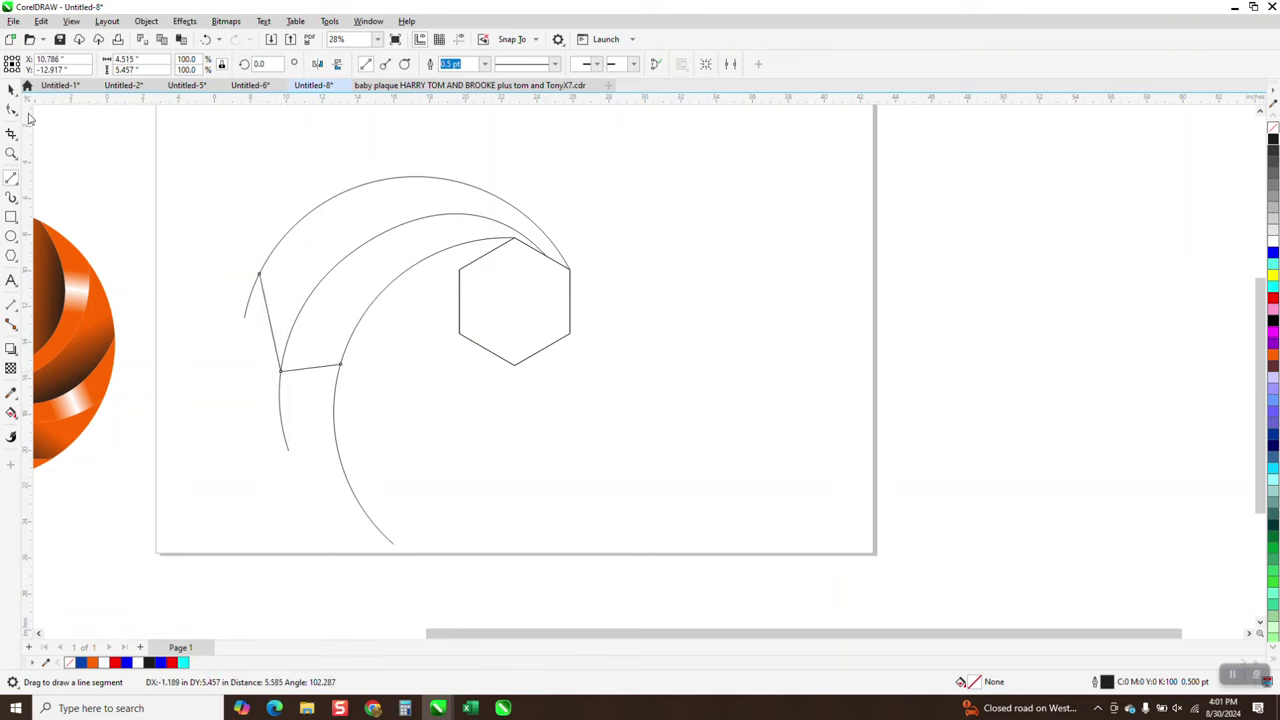
- Group the arcs, connecting lines and hexagon together
{"action": "key", "text": "space"}
{"action": "left_click_drag", "start_coordinate": [198, 204], "coordinate": [760, 651]}
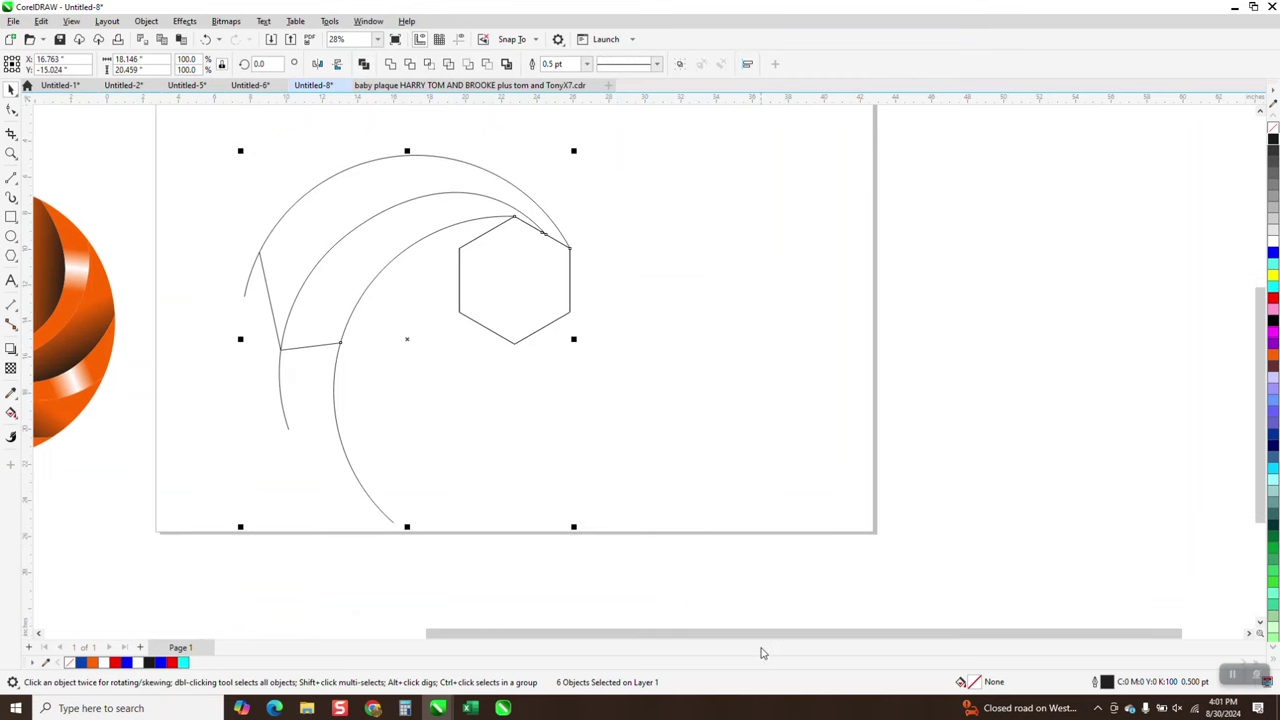
{"action": "key", "text": "ctrl+g"}
{"action": "left_click", "coordinate": [782, 318]}
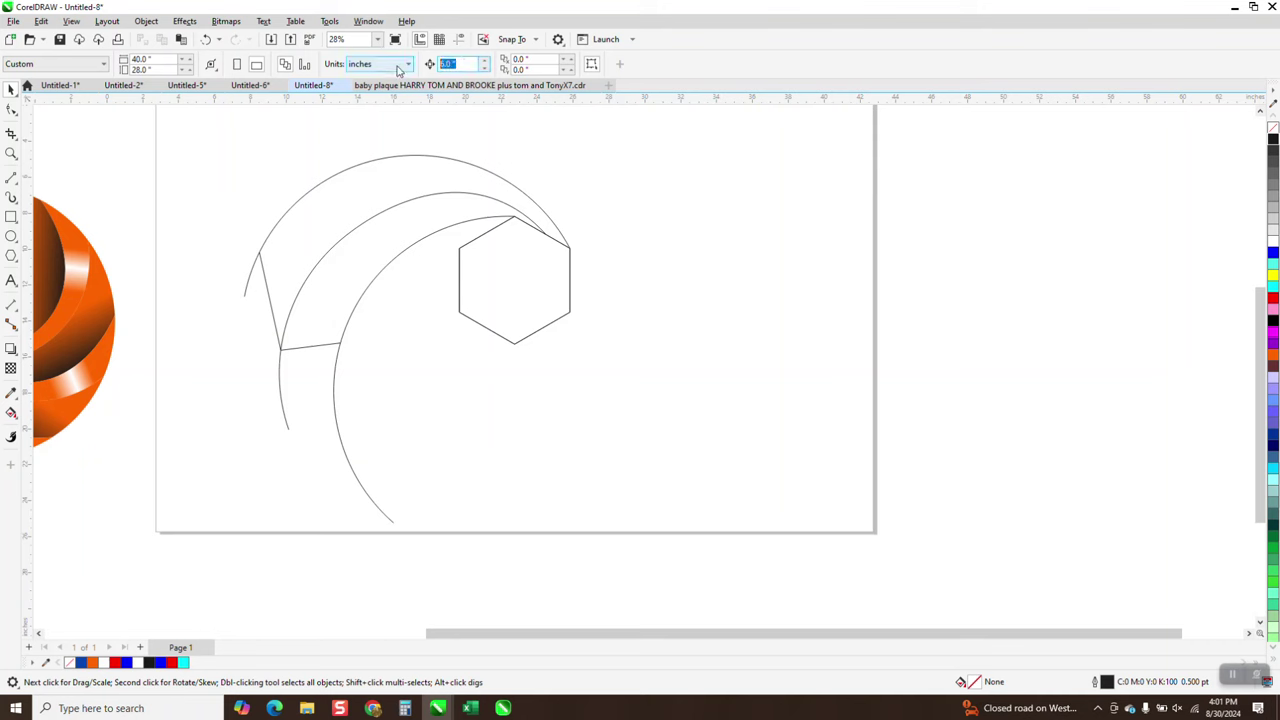
{"action": "type", "text": "20"}
- Smart Fill both crescent sections between the arcs with orange and no outline
{"action": "left_click", "coordinate": [12, 411]}
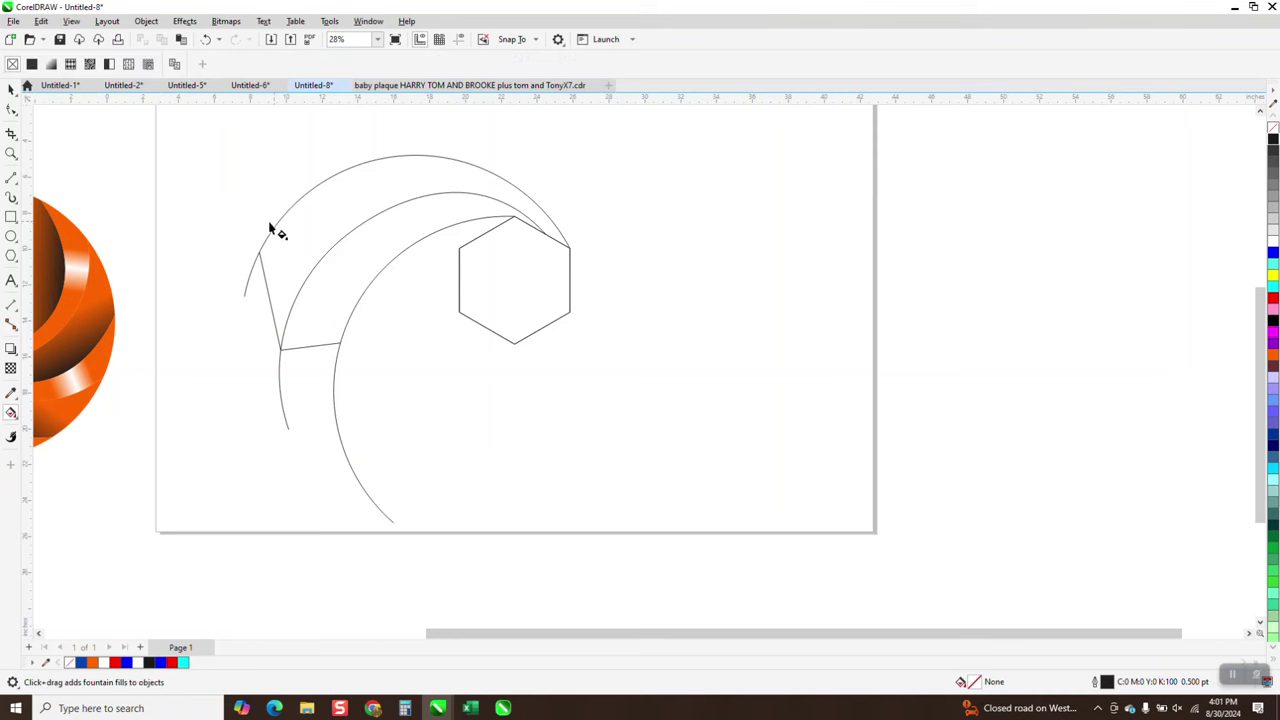
{"action": "left_click", "coordinate": [16, 418]}
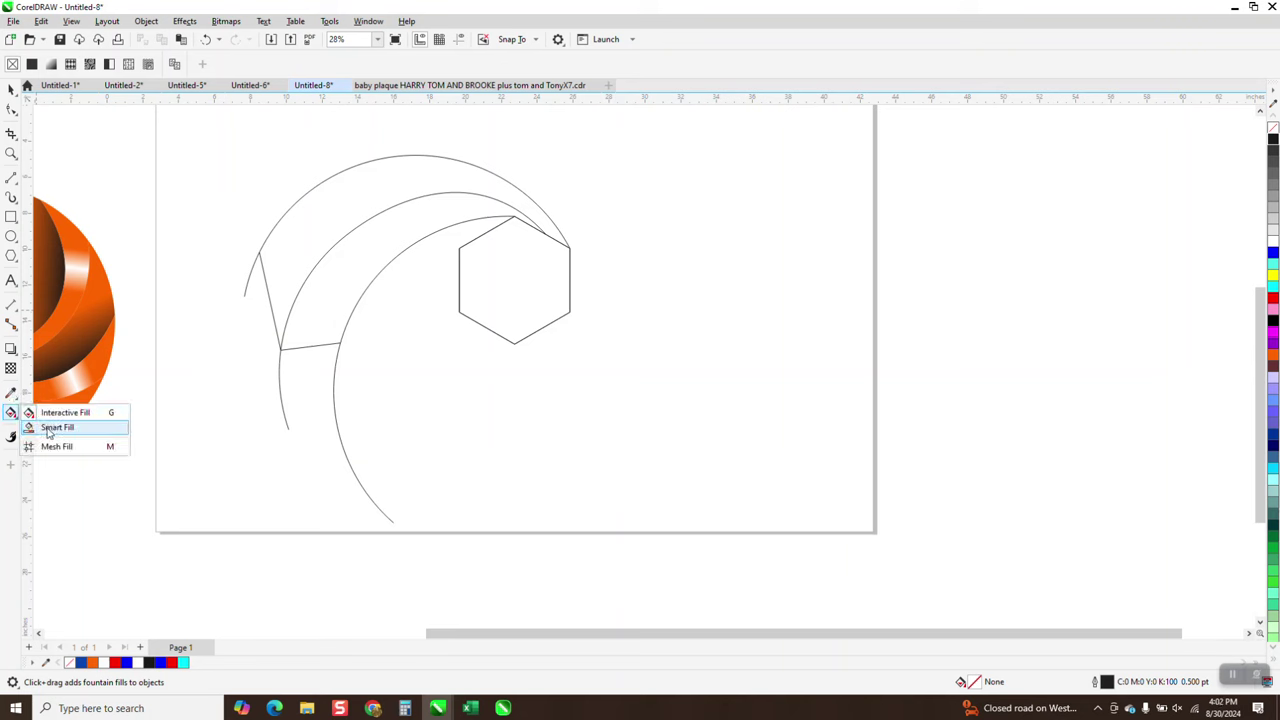
{"action": "left_click", "coordinate": [57, 427]}
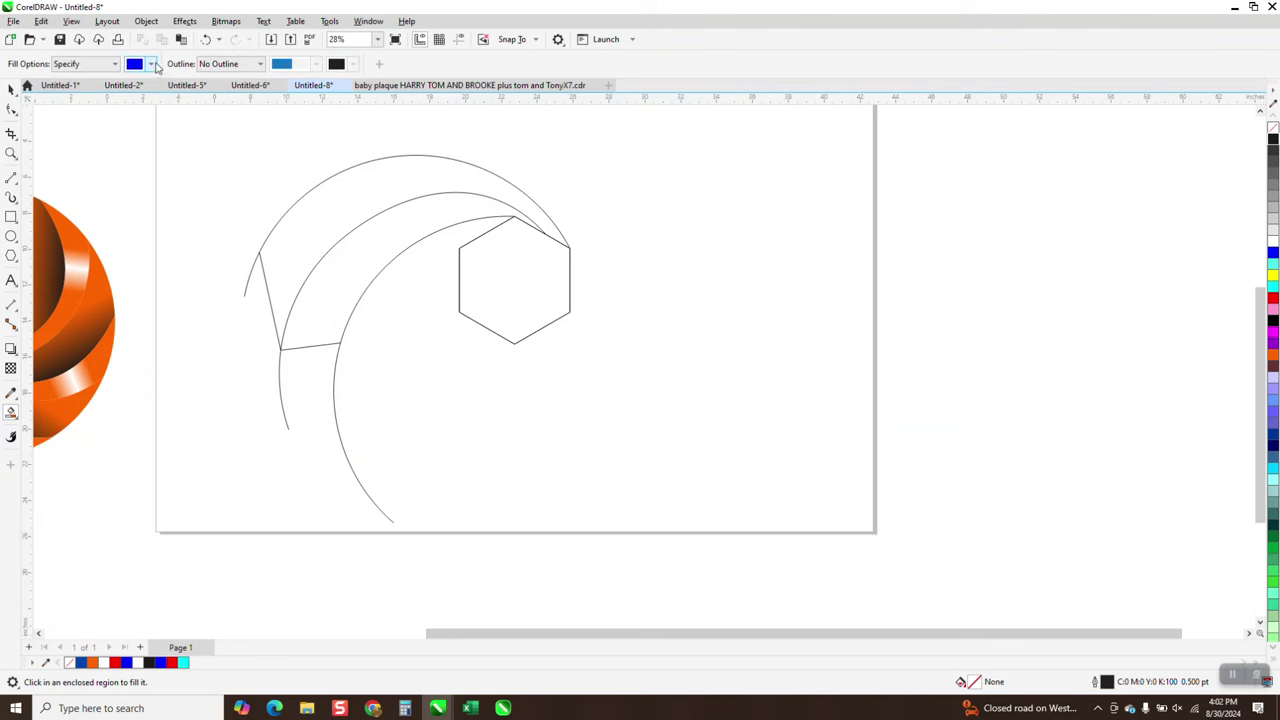
{"action": "left_click", "coordinate": [152, 64]}
{"action": "left_click", "coordinate": [192, 164]}
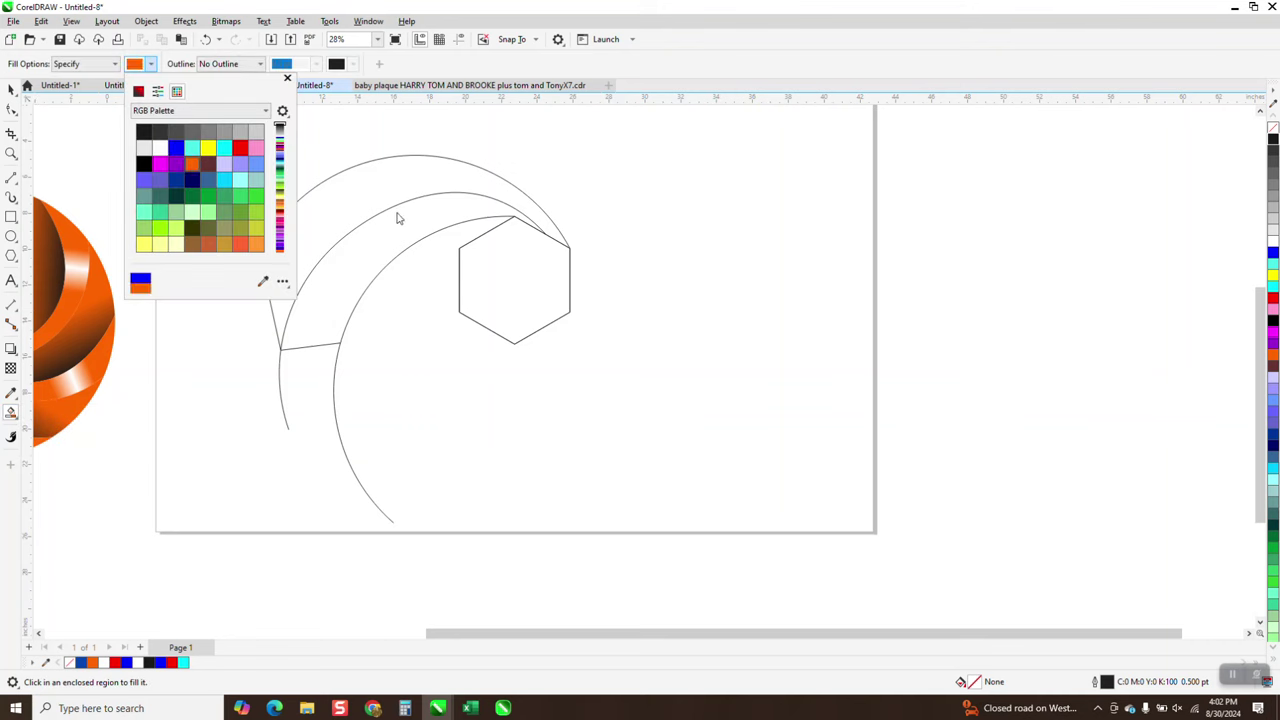
{"action": "left_click", "coordinate": [394, 200]}
{"action": "left_click", "coordinate": [406, 226]}
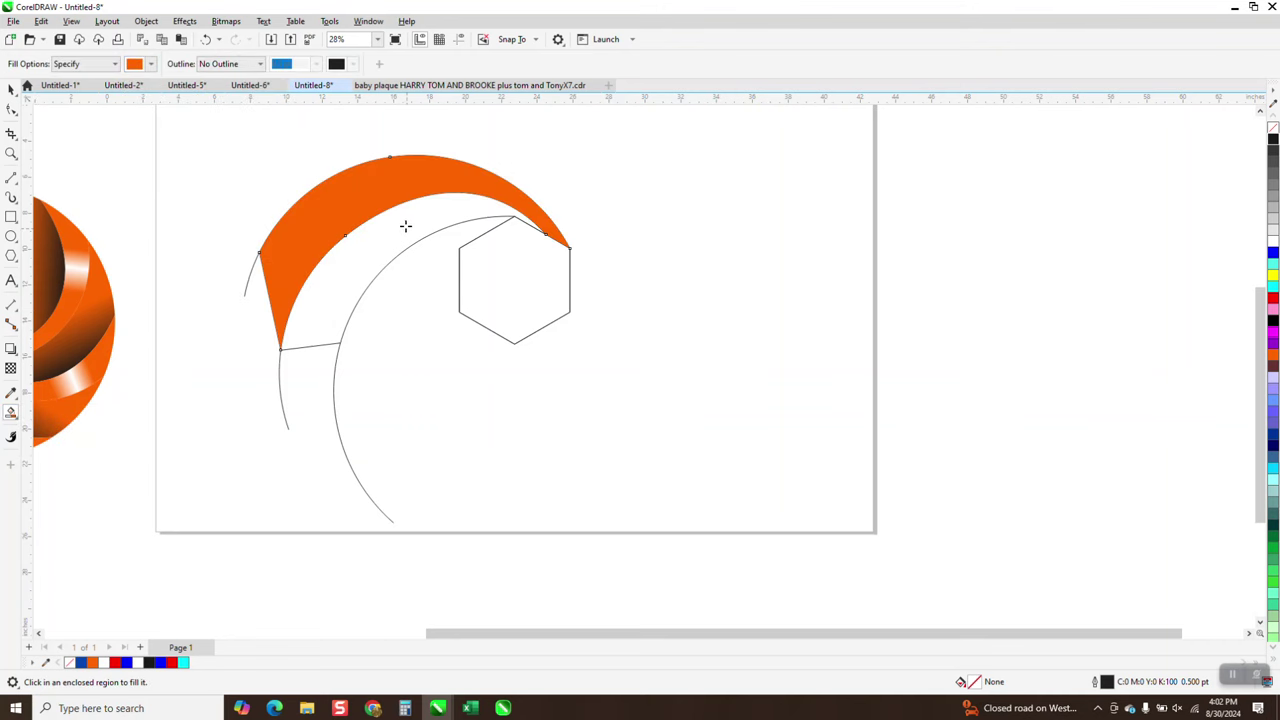
- Apply a linear fountain fill to the outer crescent, running from its upper right past its left end, with orange at both ends
{"action": "left_click", "coordinate": [12, 91]}
{"action": "left_click", "coordinate": [169, 170]}
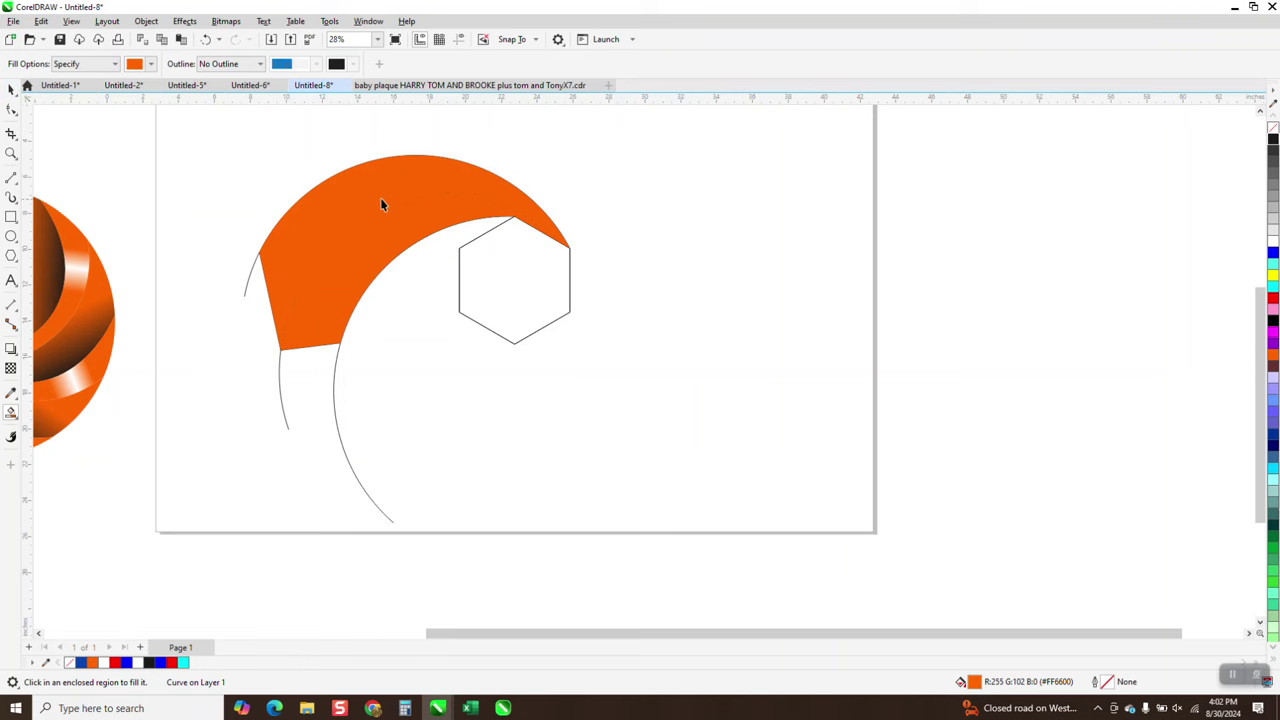
{"action": "key", "text": "space"}
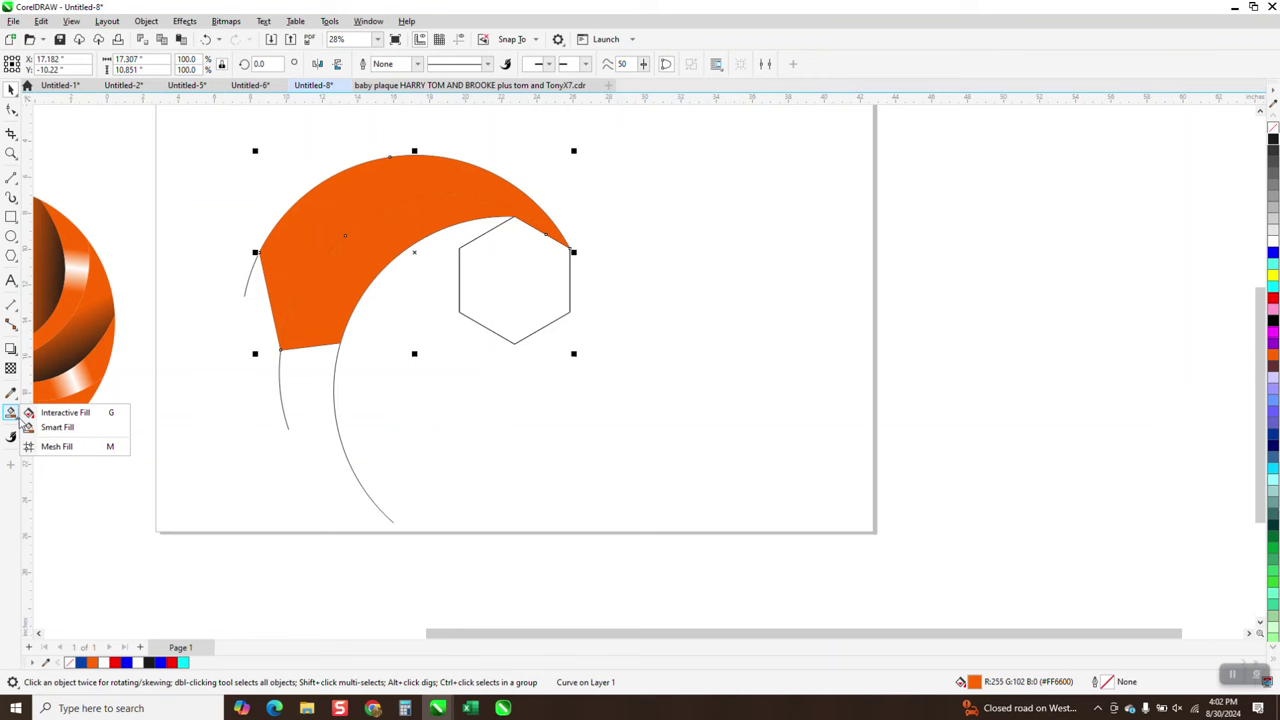
{"action": "left_click", "coordinate": [17, 420]}
{"action": "left_click", "coordinate": [50, 415]}
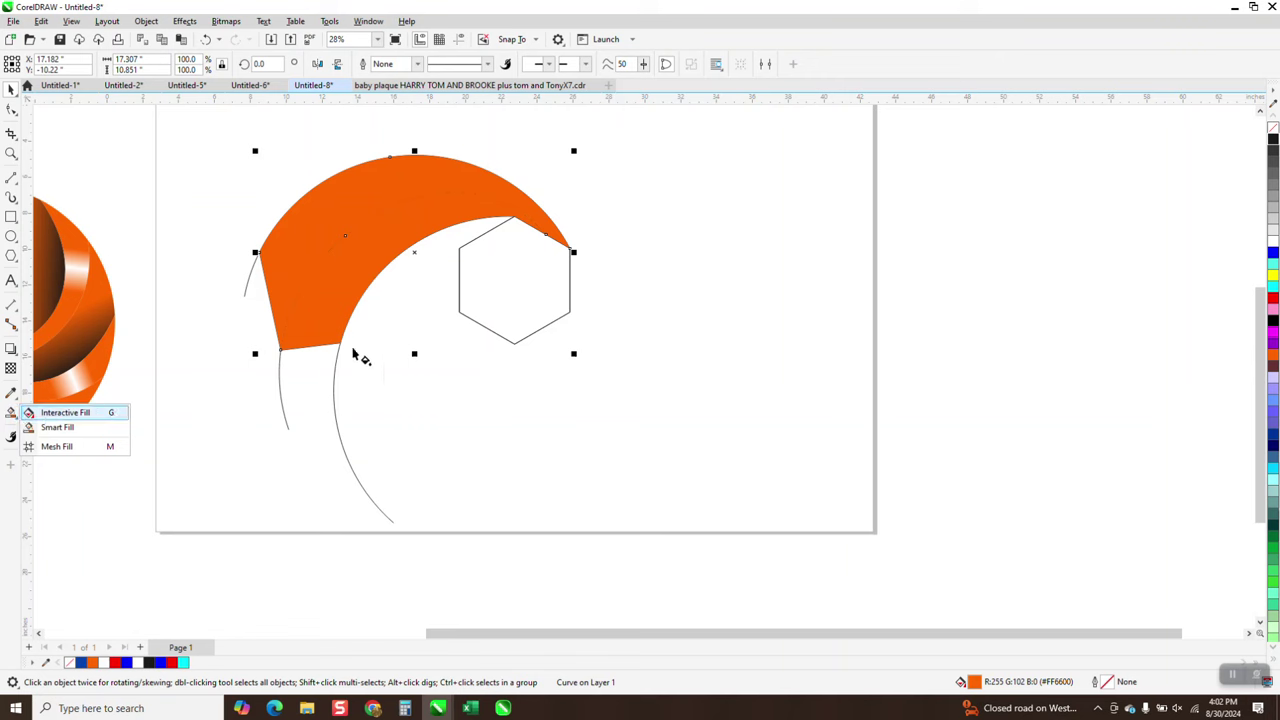
{"action": "left_click_drag", "start_coordinate": [506, 182], "coordinate": [209, 239]}
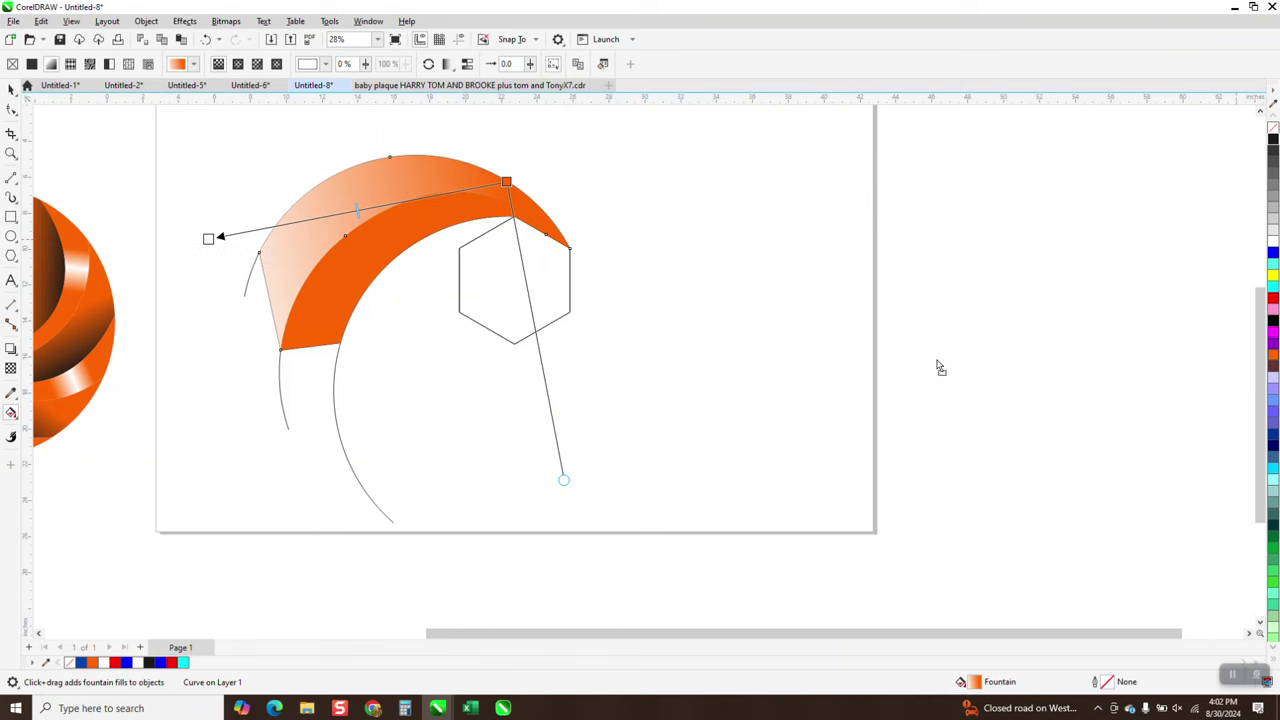
{"action": "left_click_drag", "start_coordinate": [940, 368], "coordinate": [210, 241]}
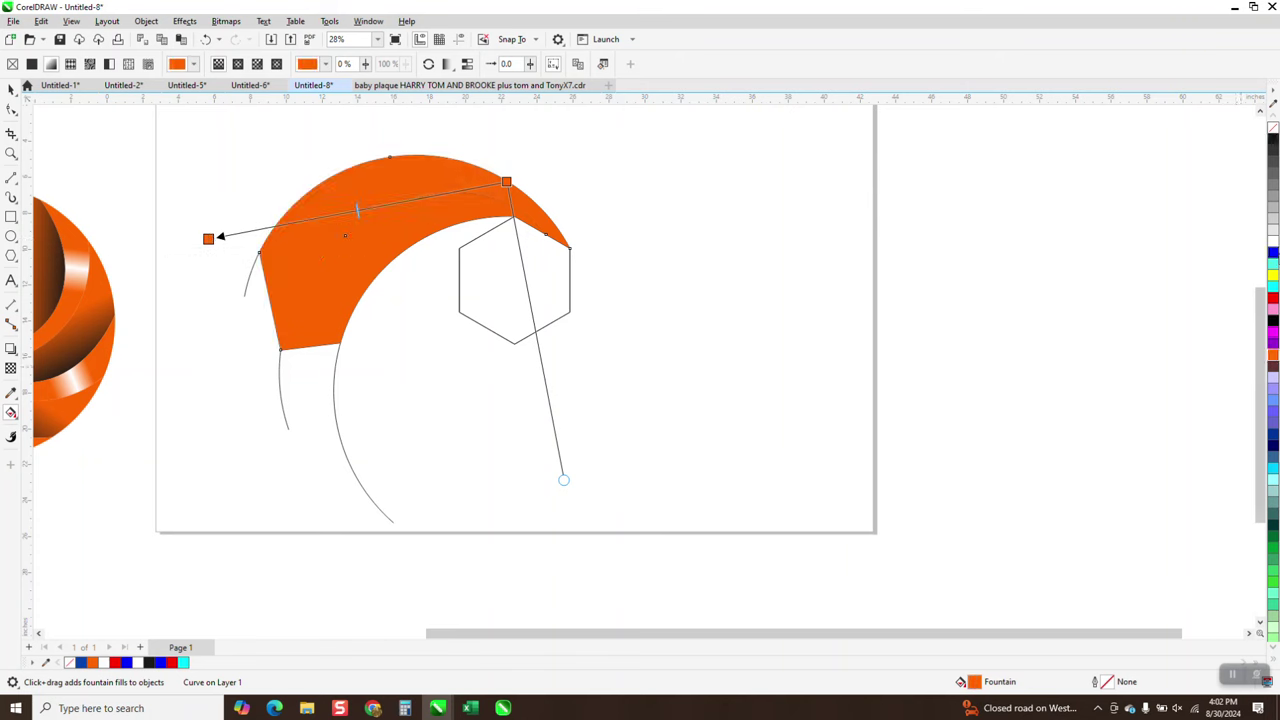
- Add a white colour stop midway along the outer crescent's fill, with orange stops close on both sides to form a narrow highlight
{"action": "left_click_drag", "start_coordinate": [1171, 249], "coordinate": [366, 208]}
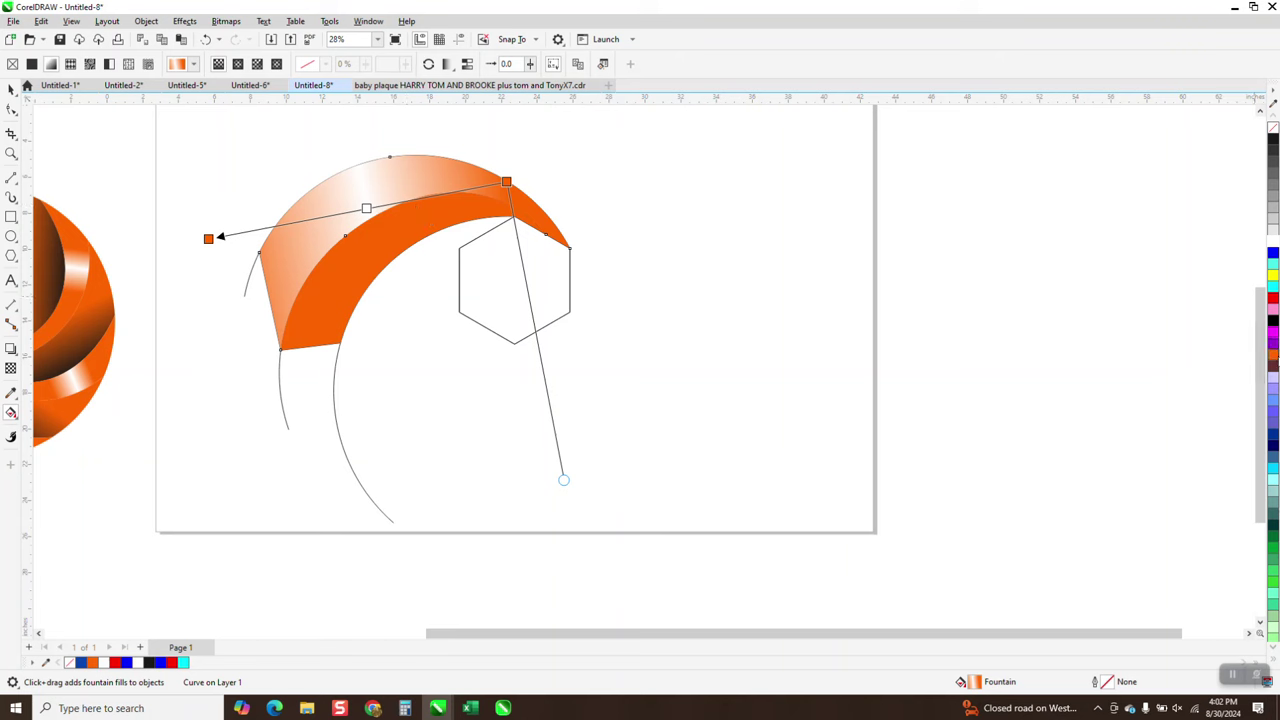
{"action": "left_click_drag", "start_coordinate": [1273, 355], "coordinate": [331, 216]}
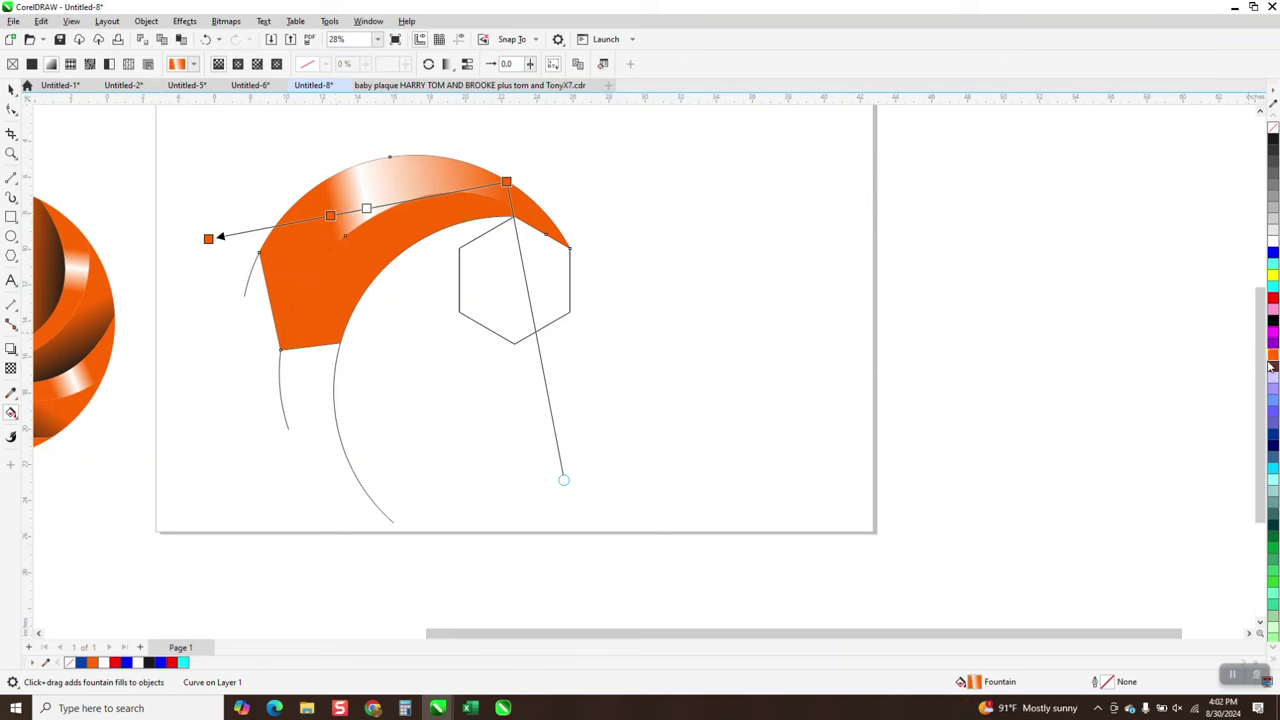
{"action": "left_click_drag", "start_coordinate": [1274, 356], "coordinate": [414, 199]}
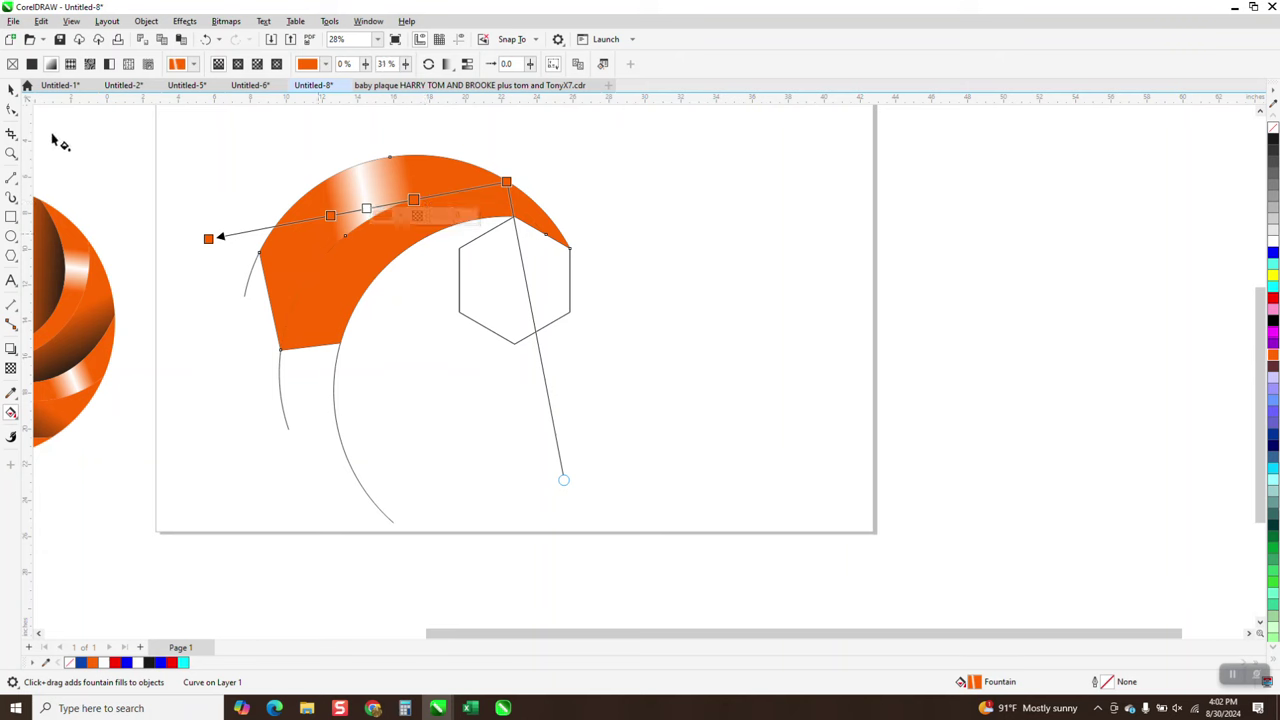
{"action": "left_click", "coordinate": [11, 89]}
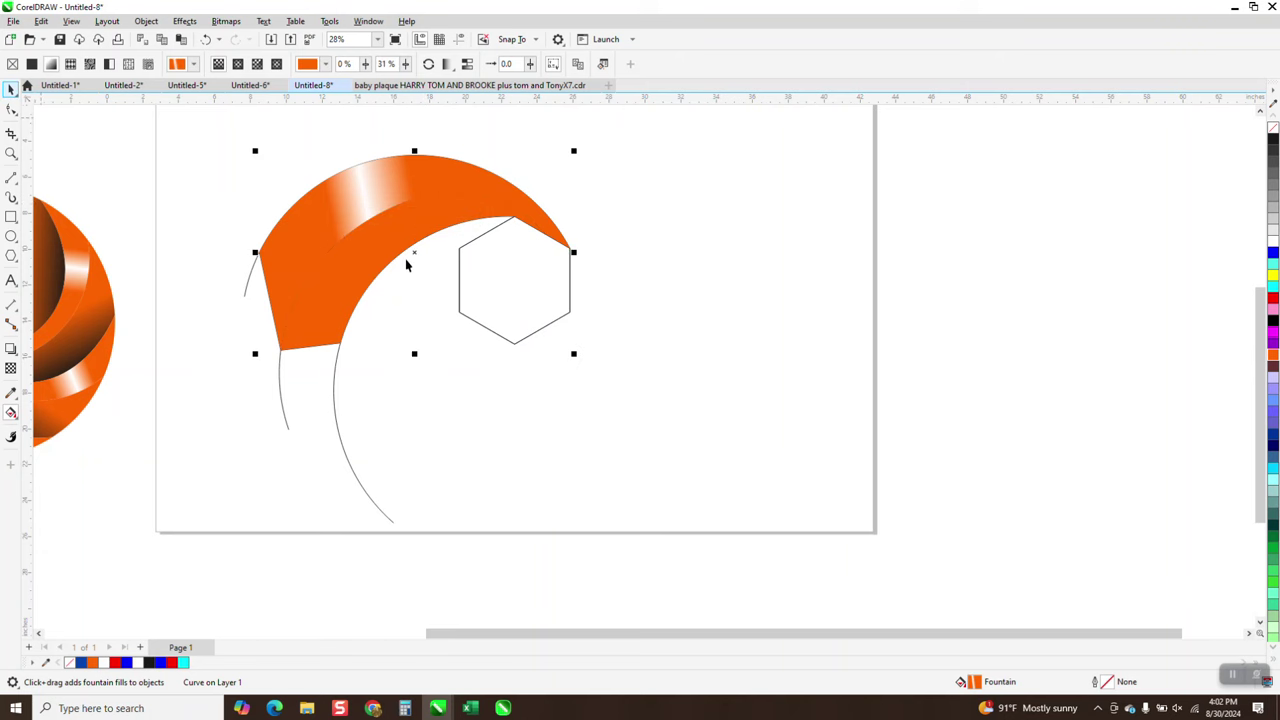
- Apply a linear fountain fill to the inner crescent, from orange at its inner edge to black beyond its outer edge
{"action": "left_click", "coordinate": [339, 251]}
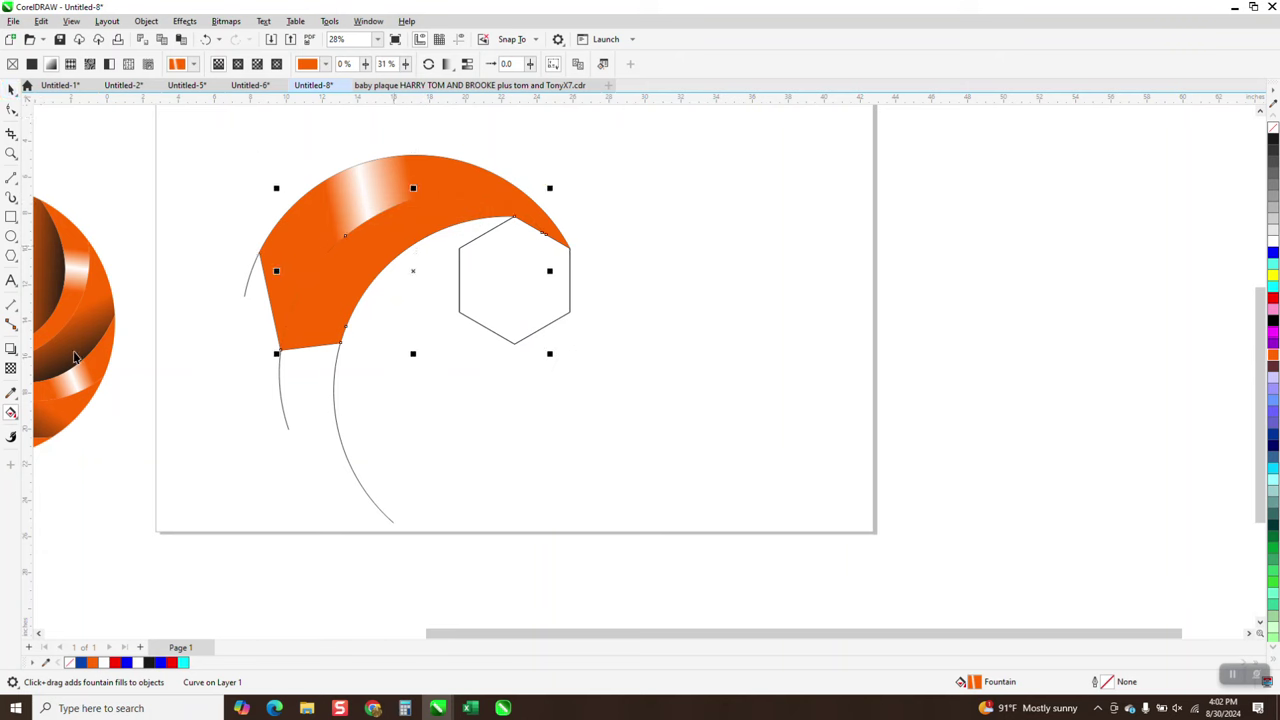
{"action": "left_click", "coordinate": [14, 416]}
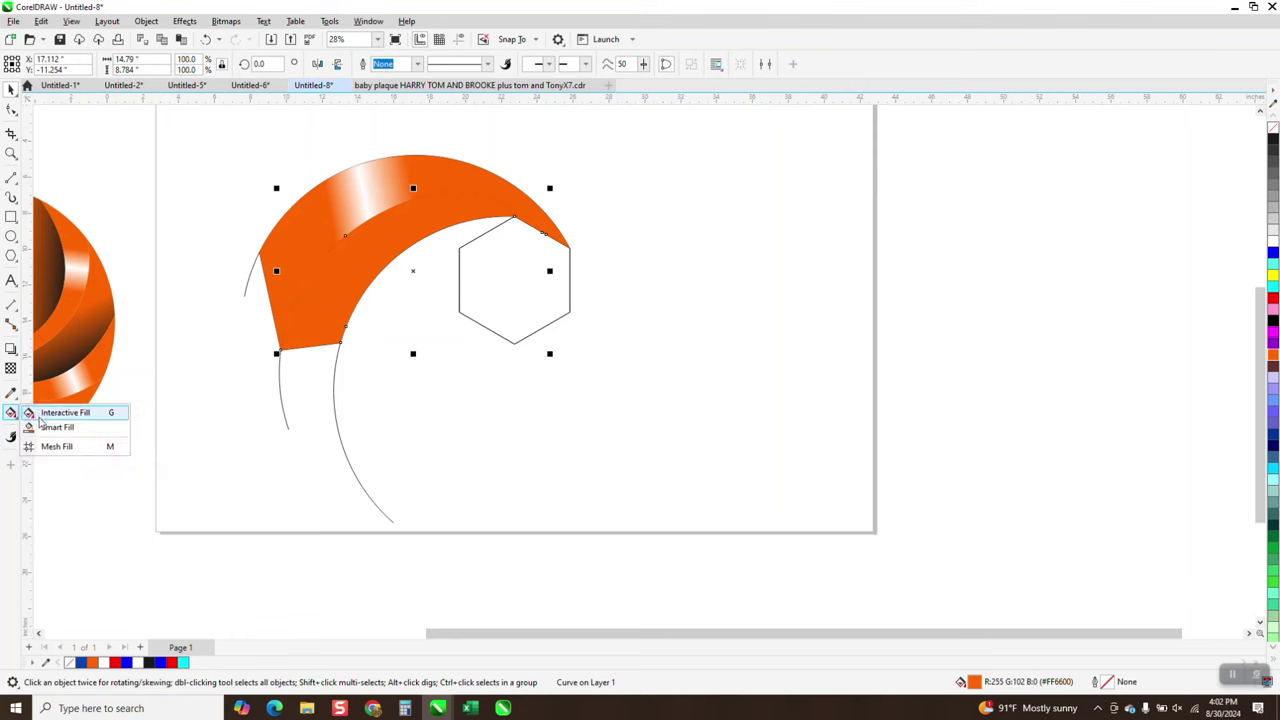
{"action": "left_click", "coordinate": [58, 412]}
{"action": "left_click_drag", "start_coordinate": [389, 266], "coordinate": [363, 166]}
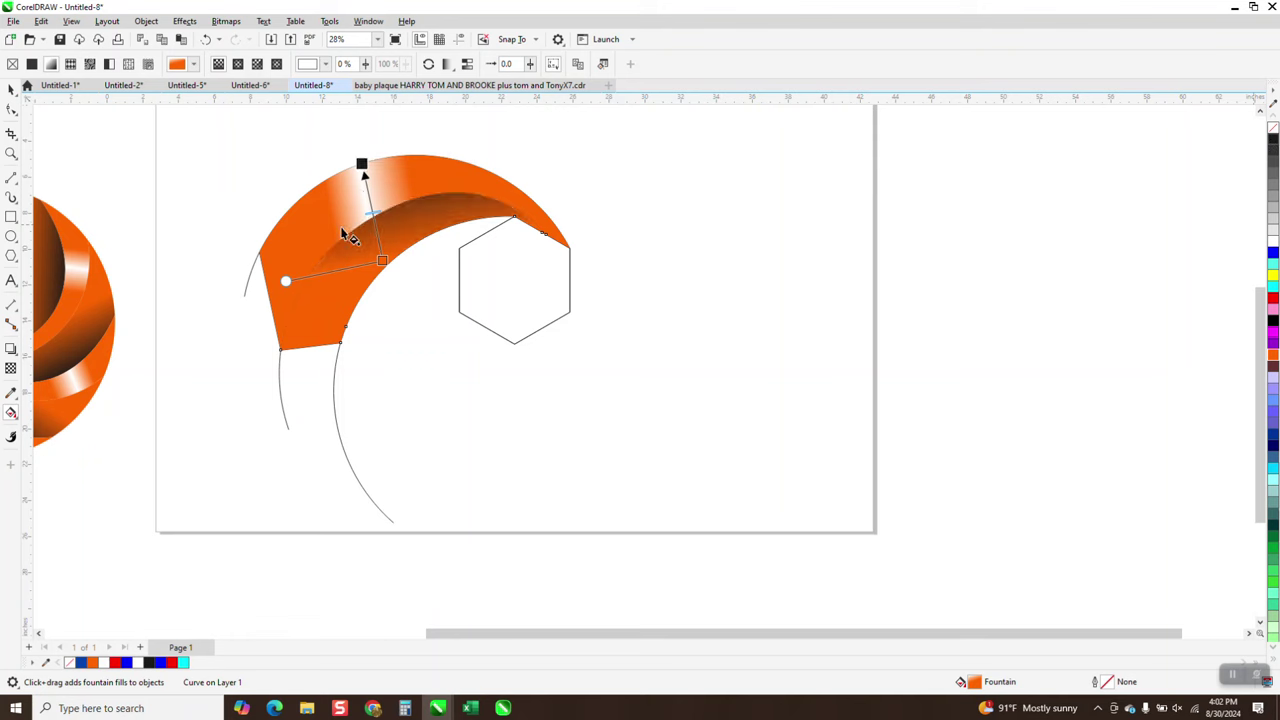
- Shift the start and angle of the inner crescent's gradient so the dark shading follows its upper curve
{"action": "left_click_drag", "start_coordinate": [286, 281], "coordinate": [282, 314]}
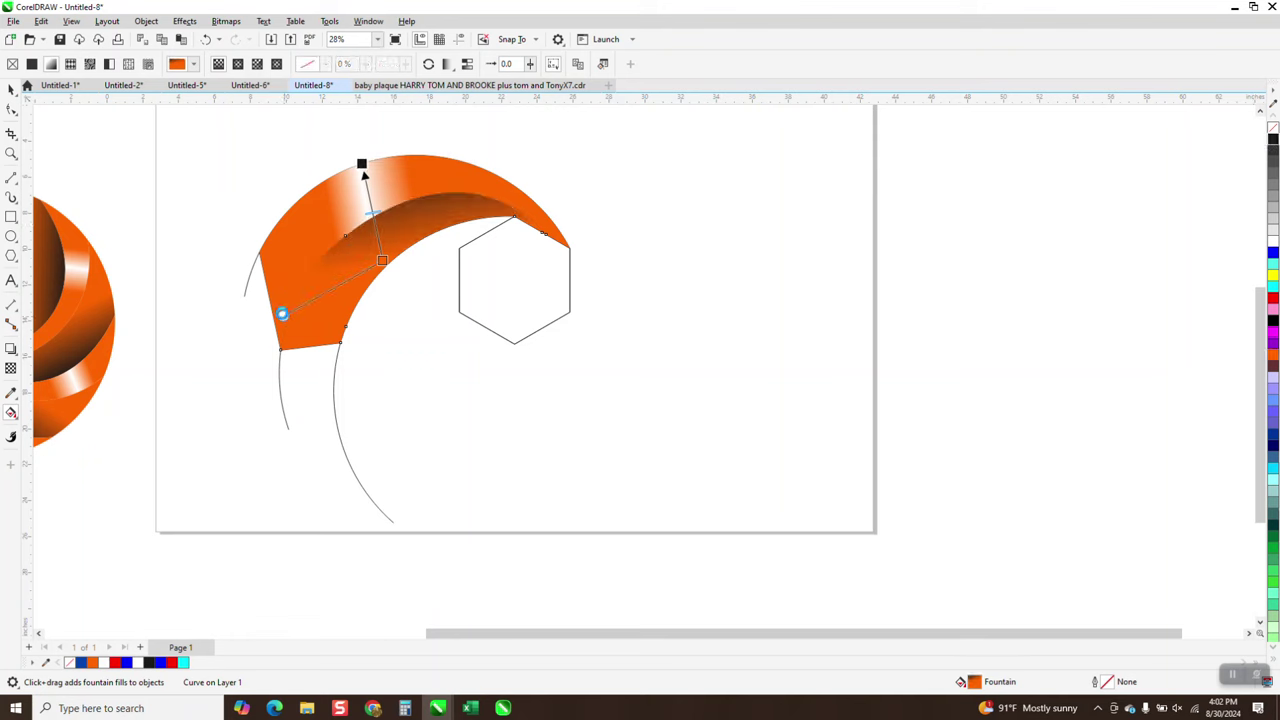
{"action": "left_click_drag", "start_coordinate": [383, 260], "coordinate": [397, 290]}
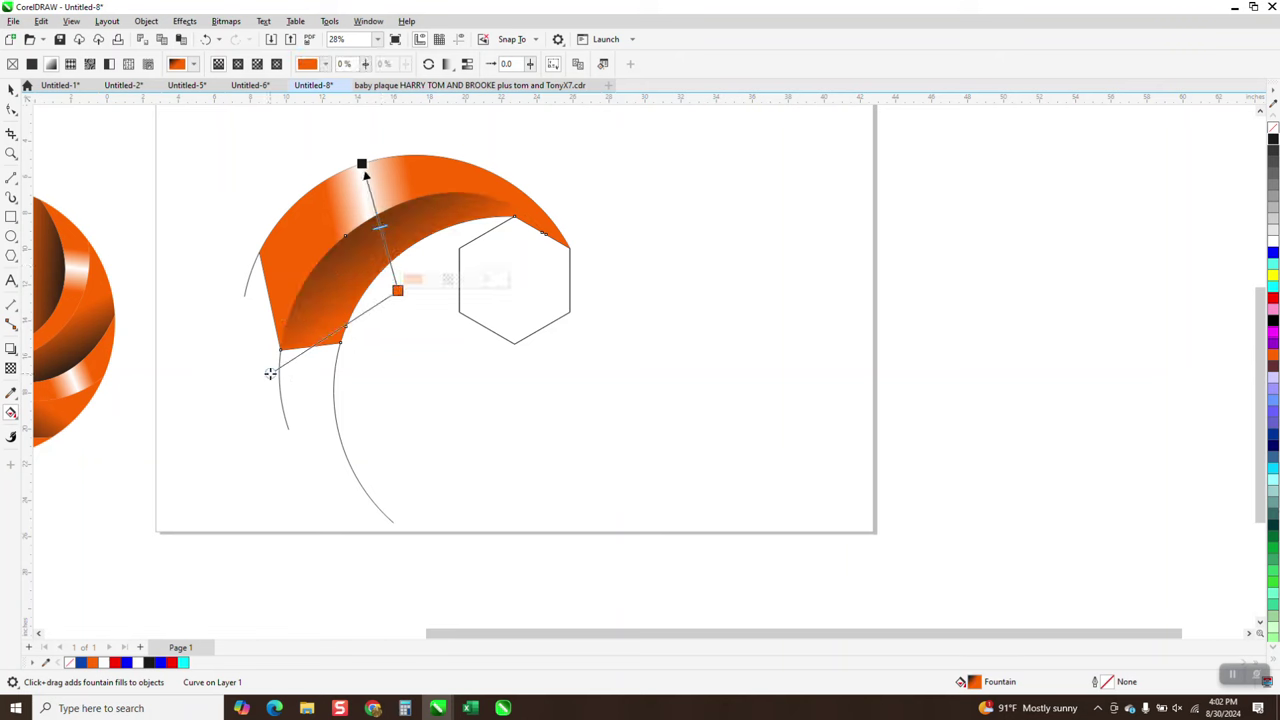
{"action": "left_click_drag", "start_coordinate": [271, 372], "coordinate": [266, 341]}
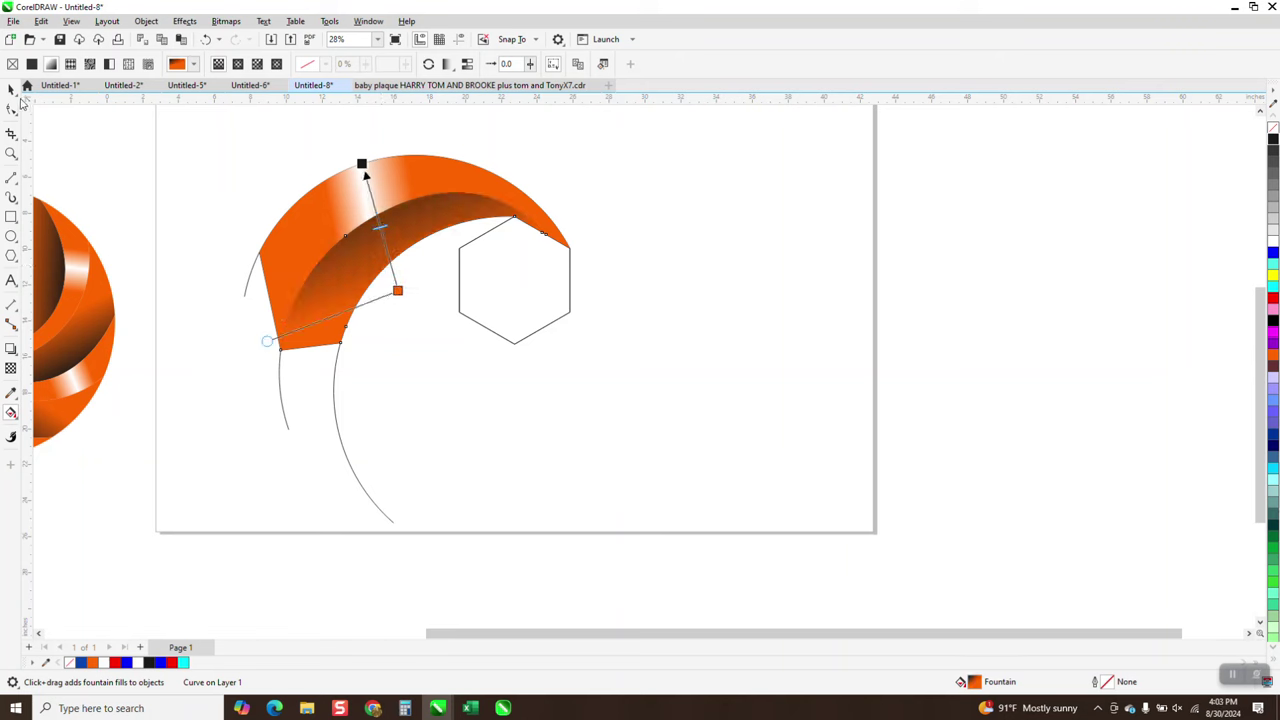
{"action": "left_click", "coordinate": [11, 90]}
{"action": "left_click", "coordinate": [587, 353]}
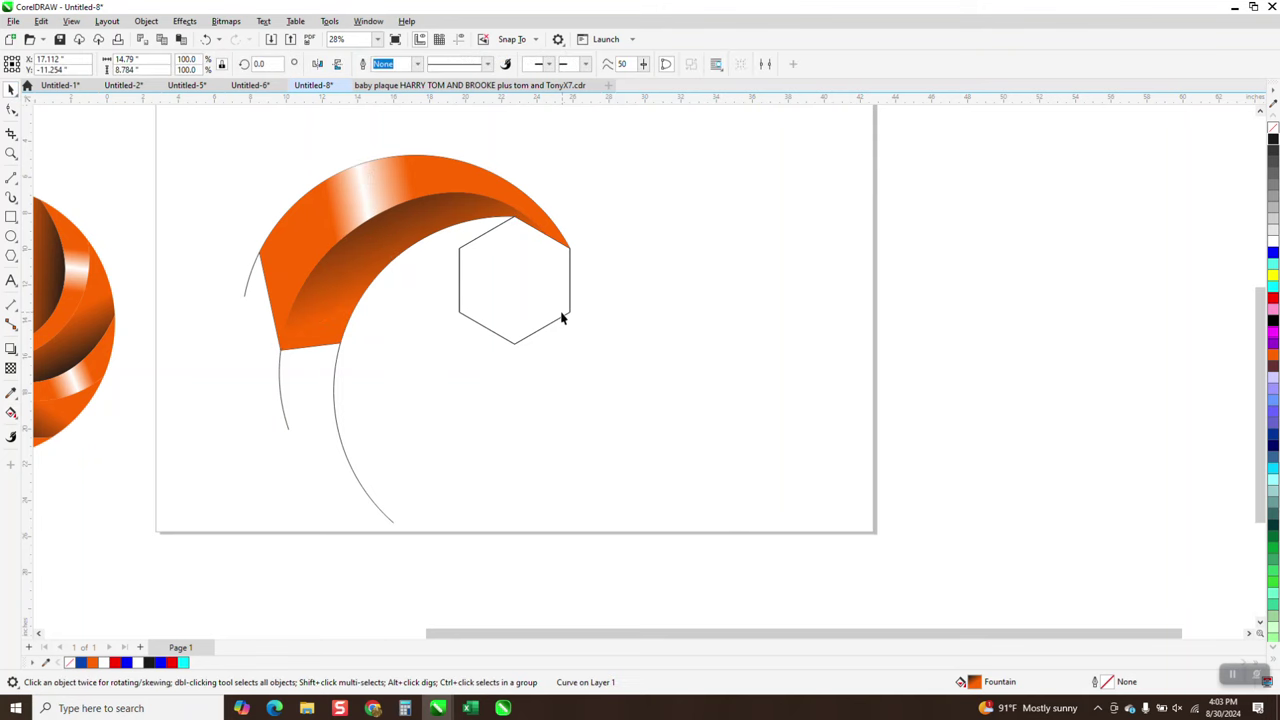
- Move the grouped arcs, connecting lines and hexagon 40 inches to the right, off the page
{"action": "left_click", "coordinate": [566, 315]}
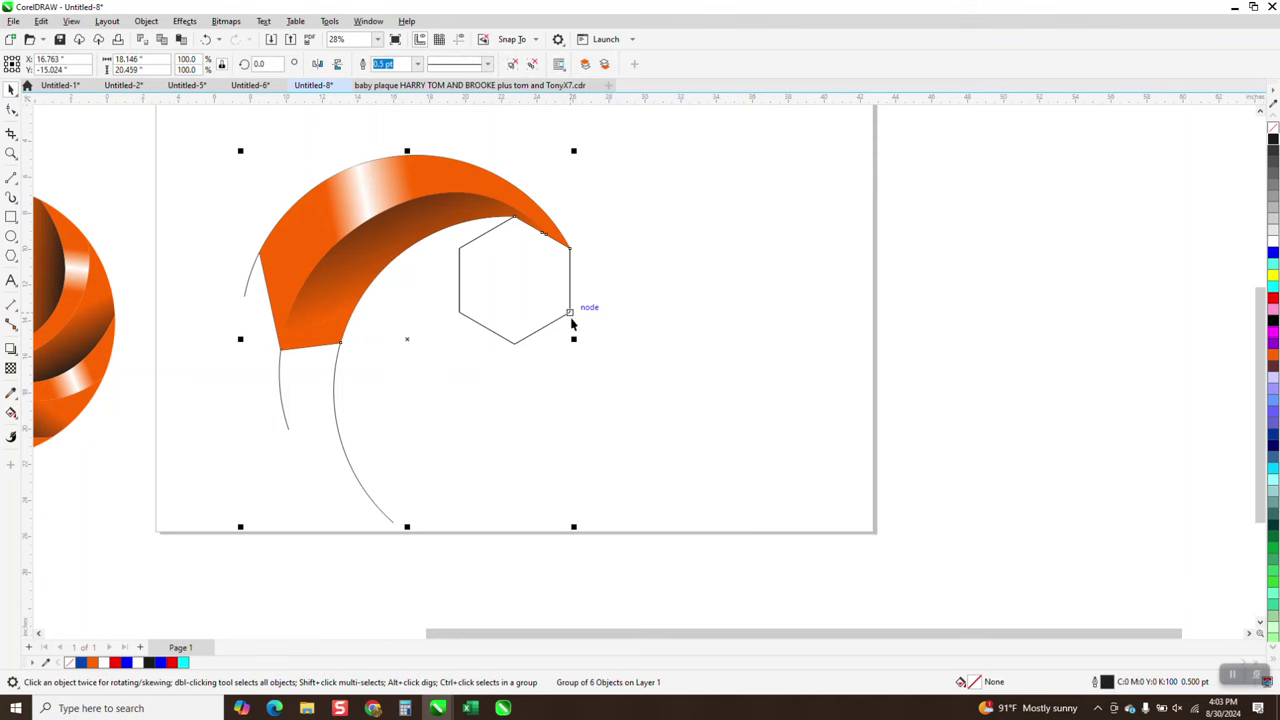
{"action": "key", "text": "shift+Right"}
{"action": "key", "text": "shift+Right"}
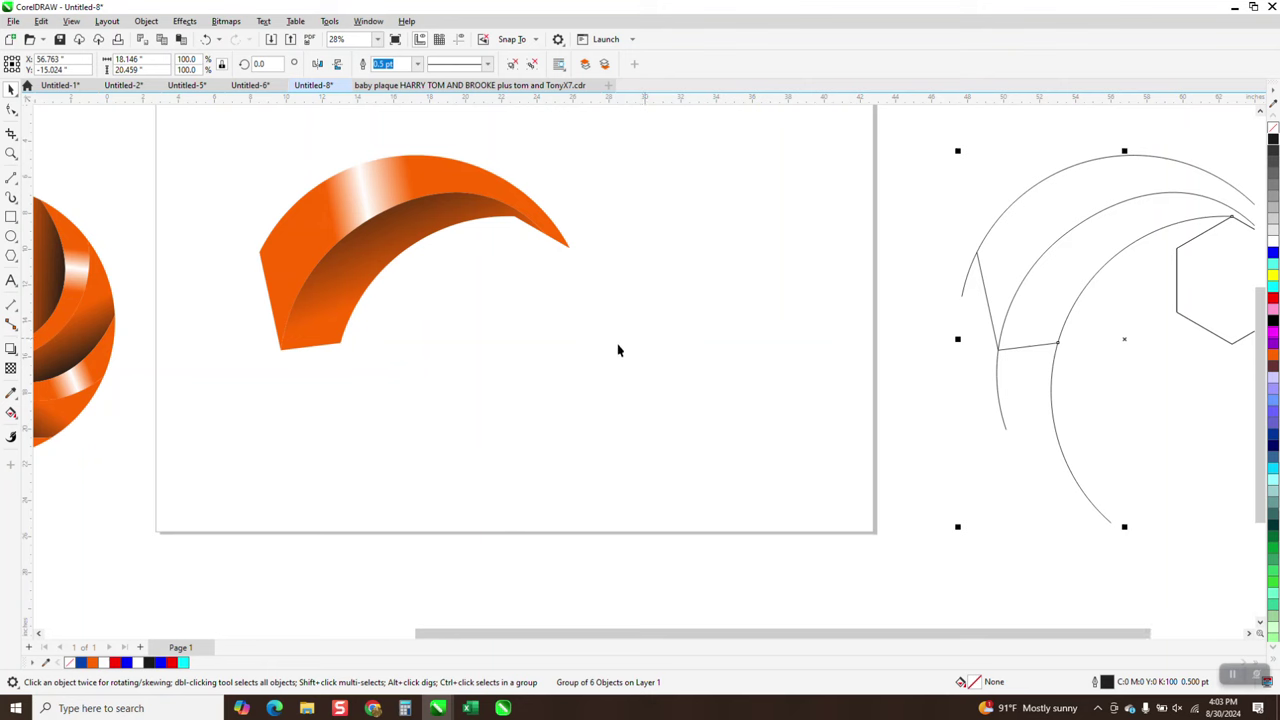
- Group the two shaded crescents together
{"action": "left_click_drag", "start_coordinate": [200, 111], "coordinate": [667, 379]}
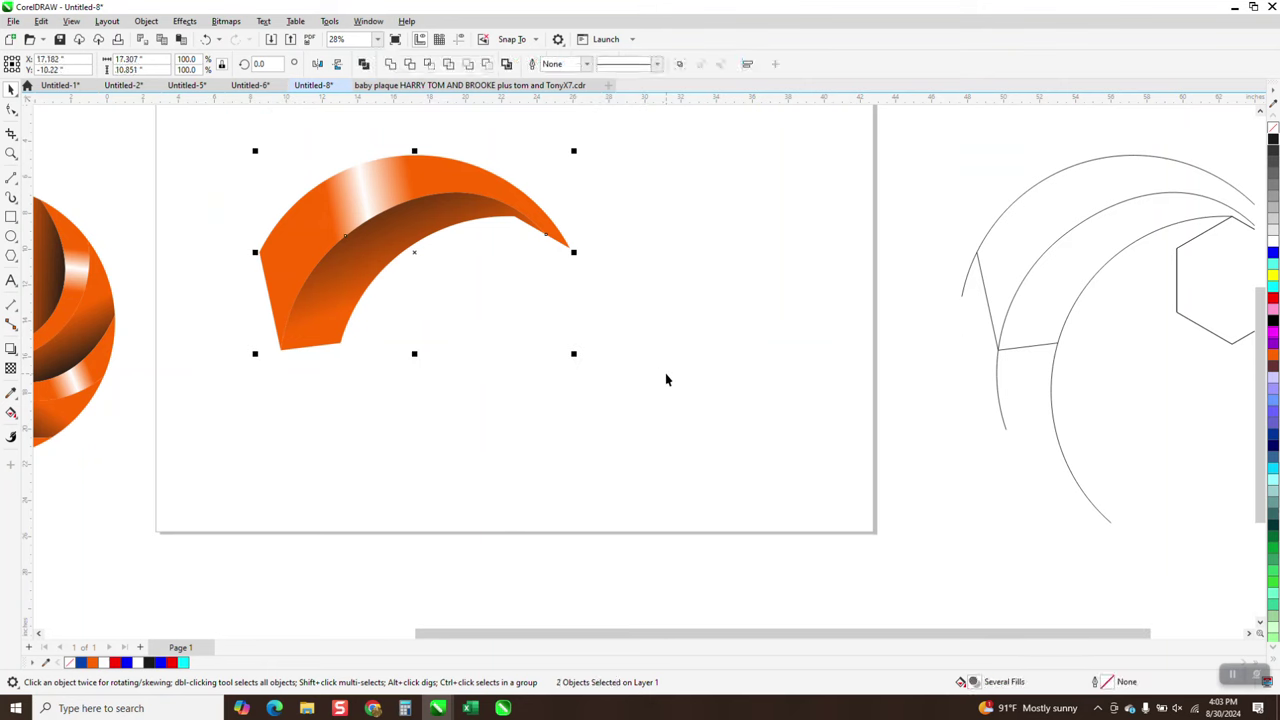
{"action": "left_click", "coordinate": [11, 153]}
{"action": "left_click_drag", "start_coordinate": [452, 194], "coordinate": [552, 243]}
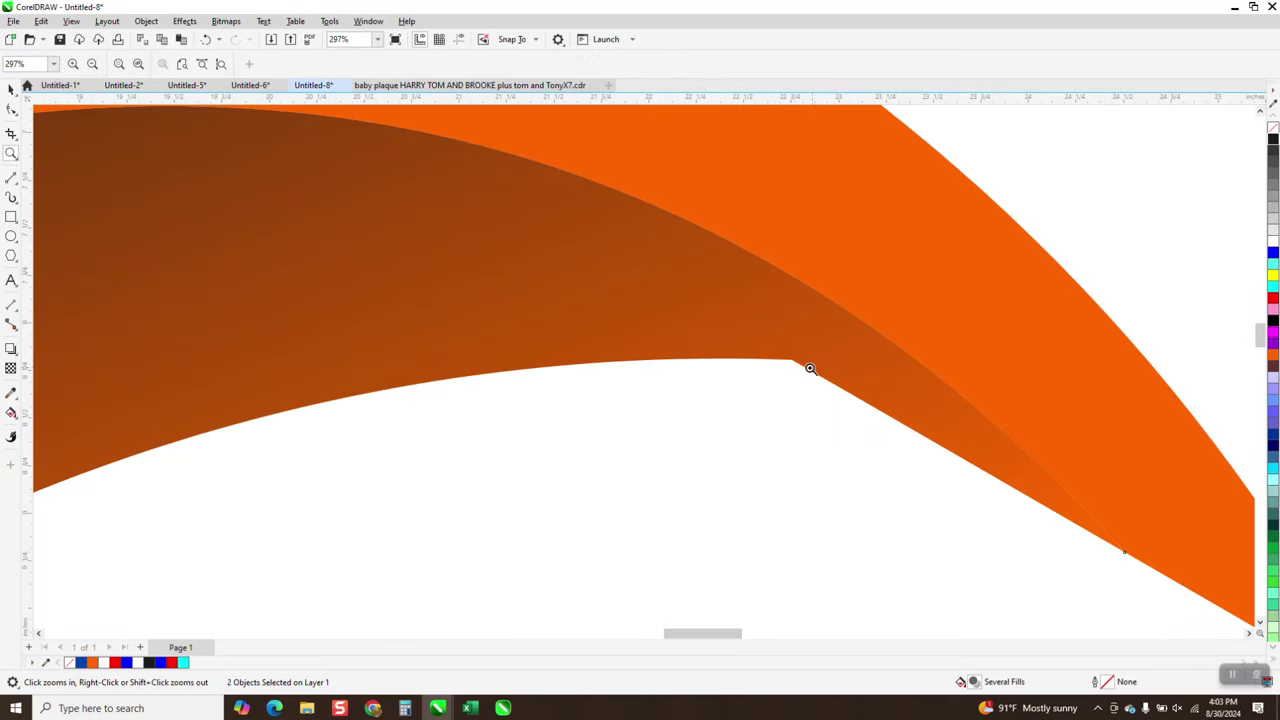
{"action": "scroll", "coordinate": [810, 368], "scroll_direction": "down", "scroll_amount": 5}
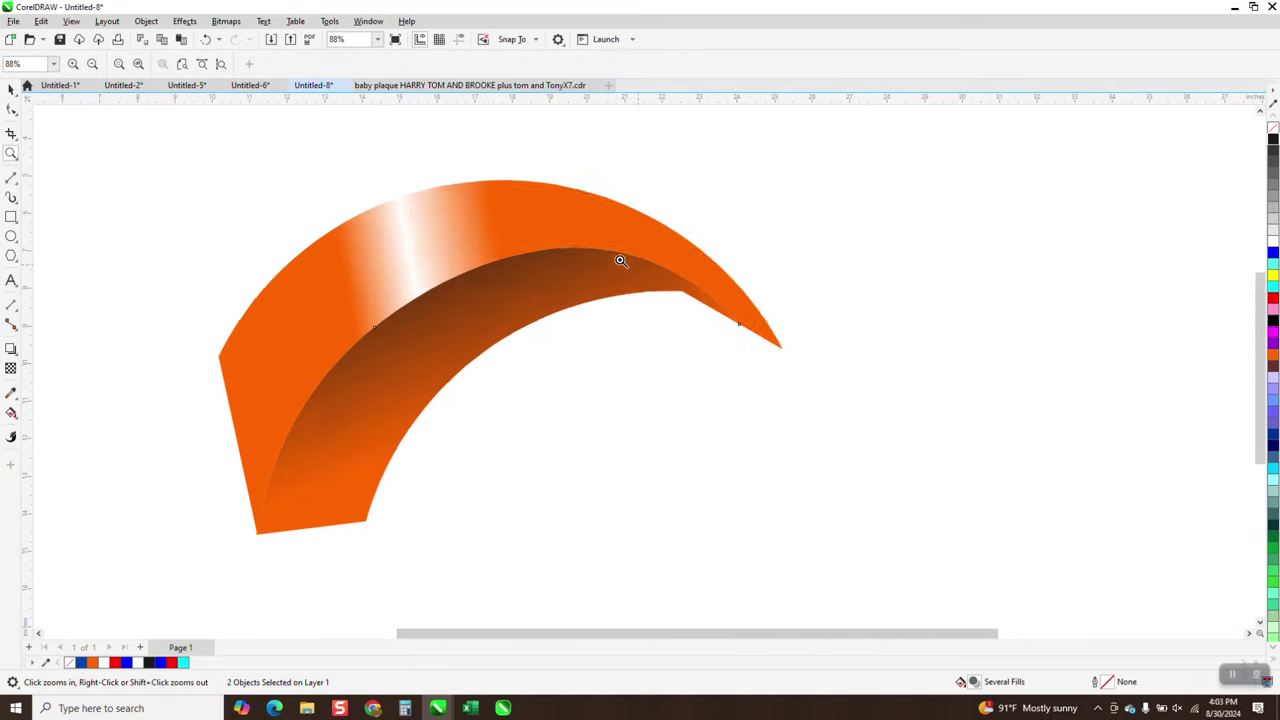
{"action": "scroll", "coordinate": [620, 260], "scroll_direction": "down", "scroll_amount": 2}
{"action": "key", "text": "space"}
{"action": "left_click_drag", "start_coordinate": [286, 152], "coordinate": [870, 531]}
{"action": "key", "text": "ctrl+g"}
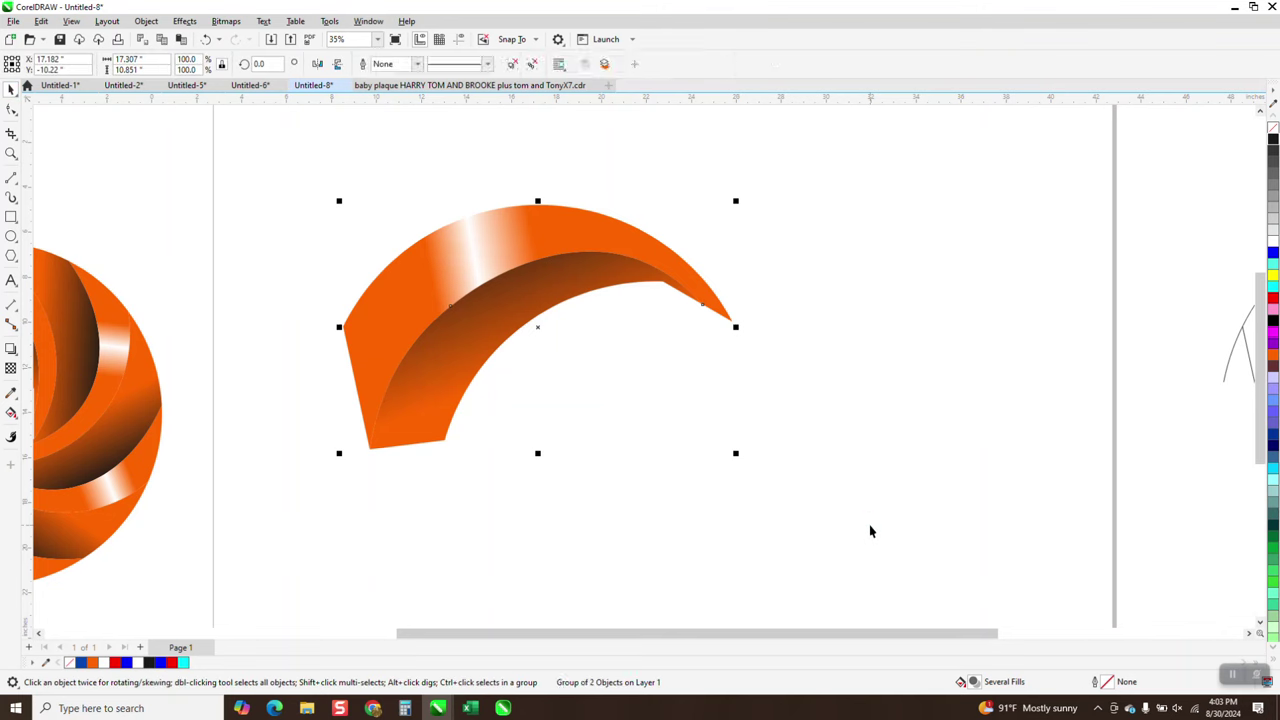
- Rotate copies of the shaded segment in 60-degree increments around the hexagonal centre to complete a six-segment ring
{"action": "double_click", "coordinate": [280, 64]}
{"action": "type", "text": "60"}
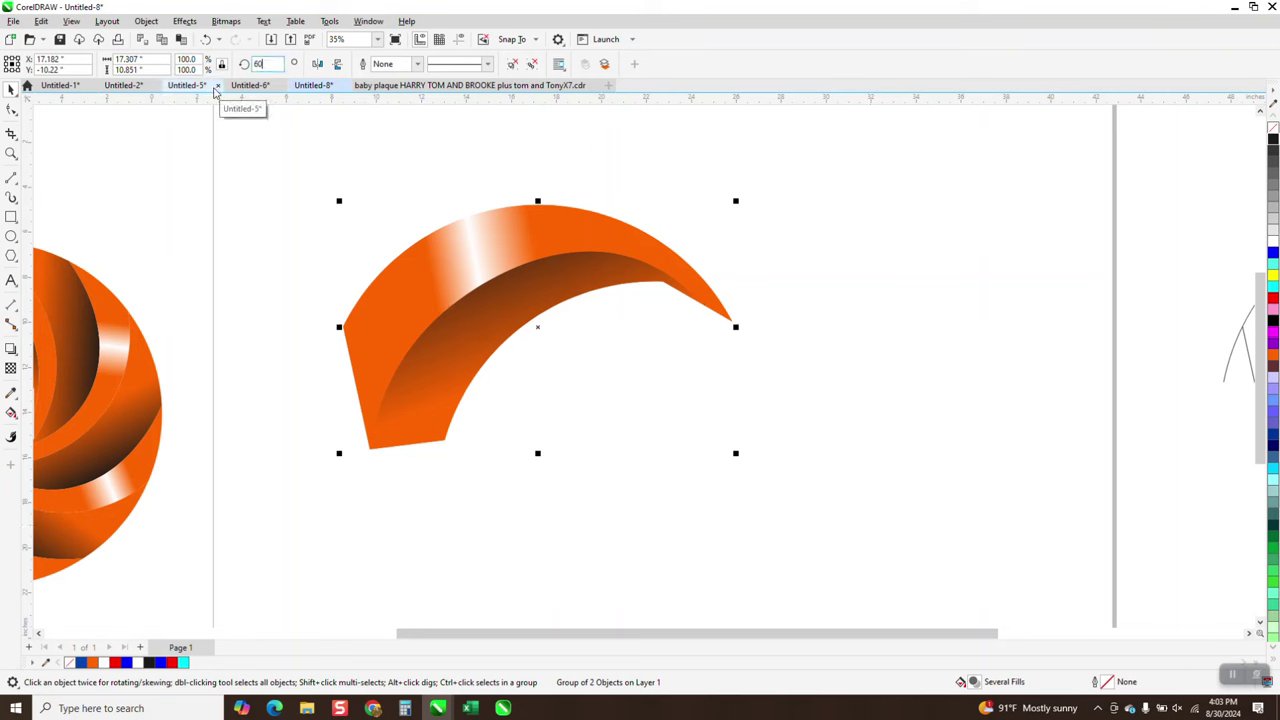
{"action": "key", "text": "Return"}
{"action": "key", "text": "ctrl+r"}
{"action": "key", "text": "ctrl+r"}
{"action": "key", "text": "ctrl+r"}
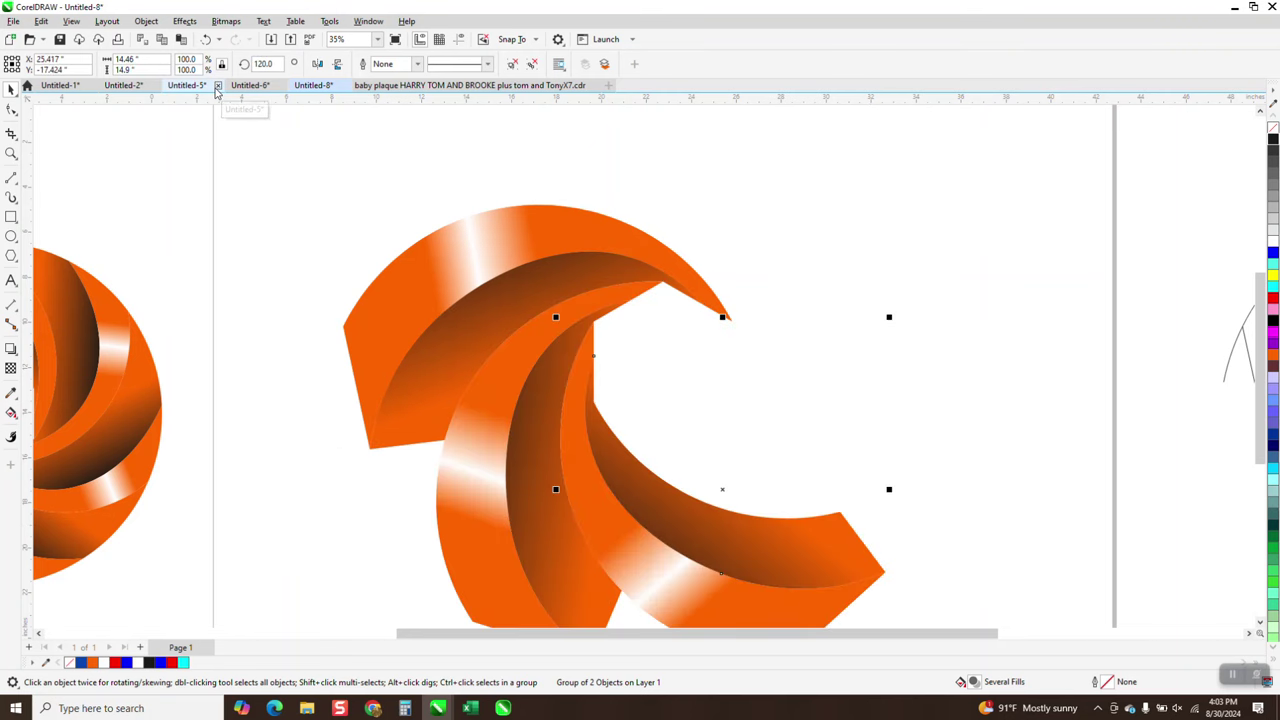
{"action": "key", "text": "ctrl+r"}
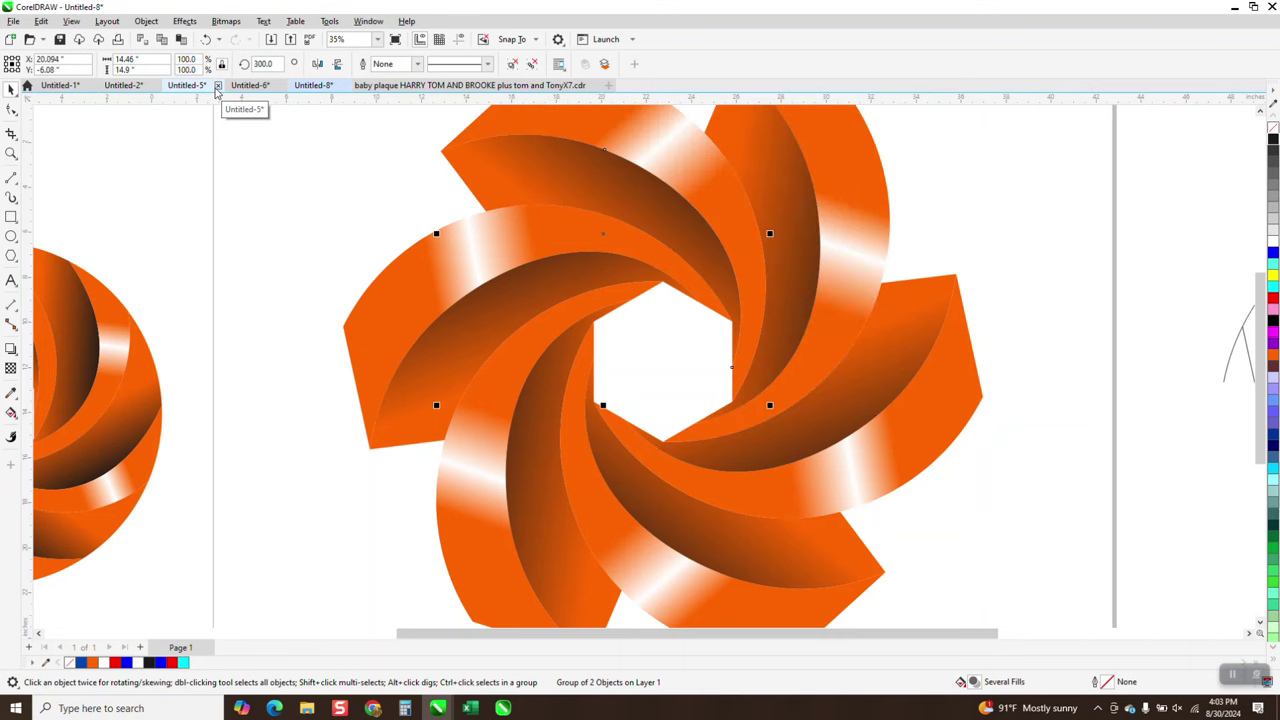
- Move all six segments of the finished ring 80 inches to the right, clear of the page and line art
{"action": "scroll", "coordinate": [460, 472], "scroll_direction": "down", "scroll_amount": 1}
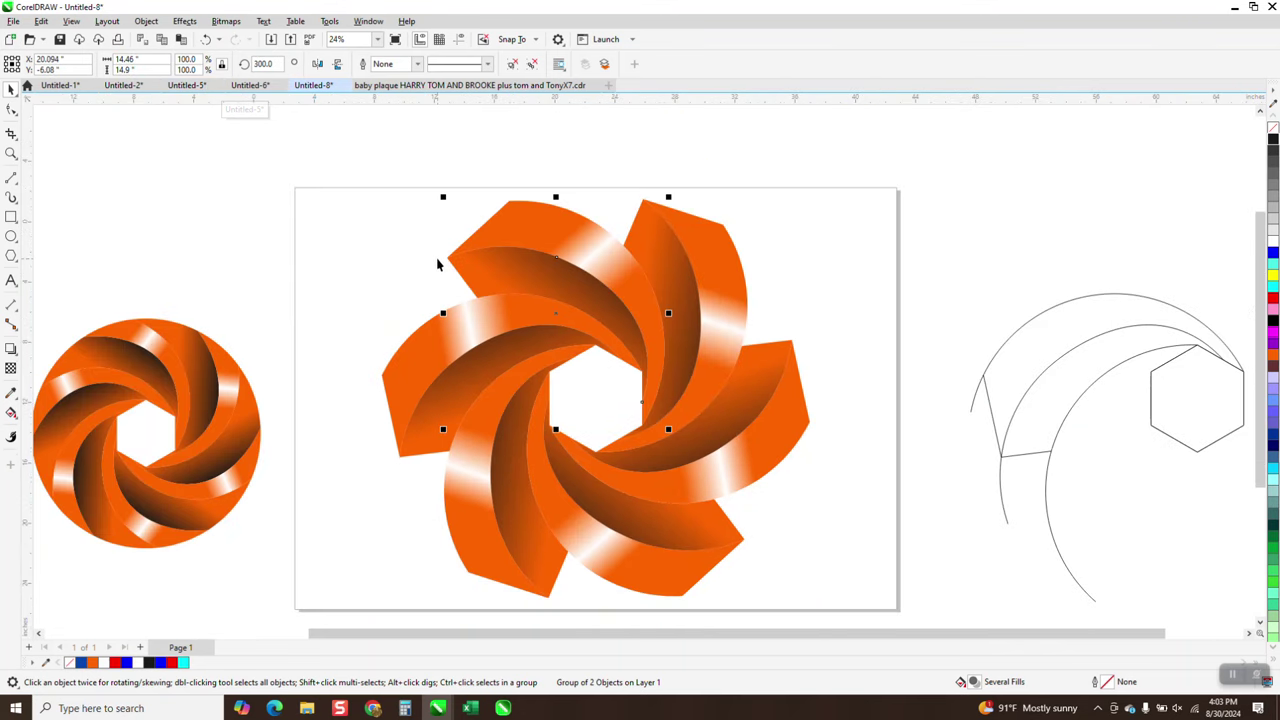
{"action": "scroll", "coordinate": [437, 266], "scroll_direction": "down", "scroll_amount": 1}
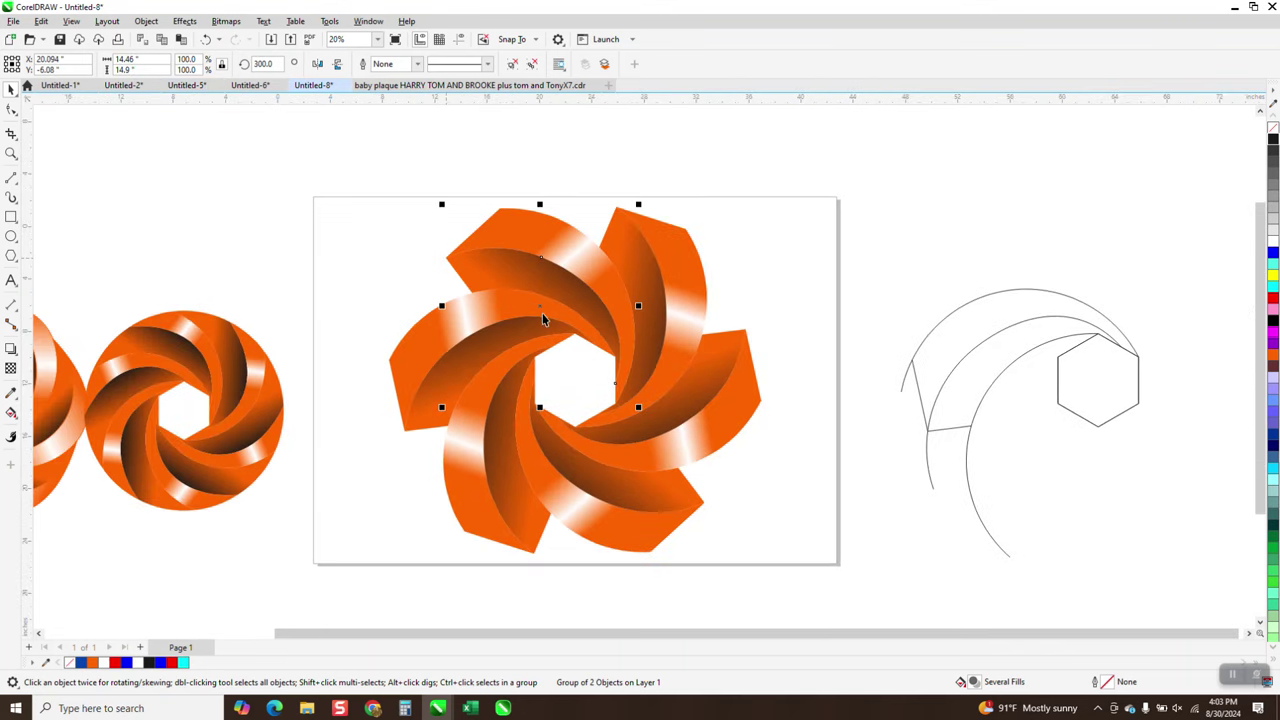
{"action": "scroll", "coordinate": [542, 313], "scroll_direction": "down", "scroll_amount": 1}
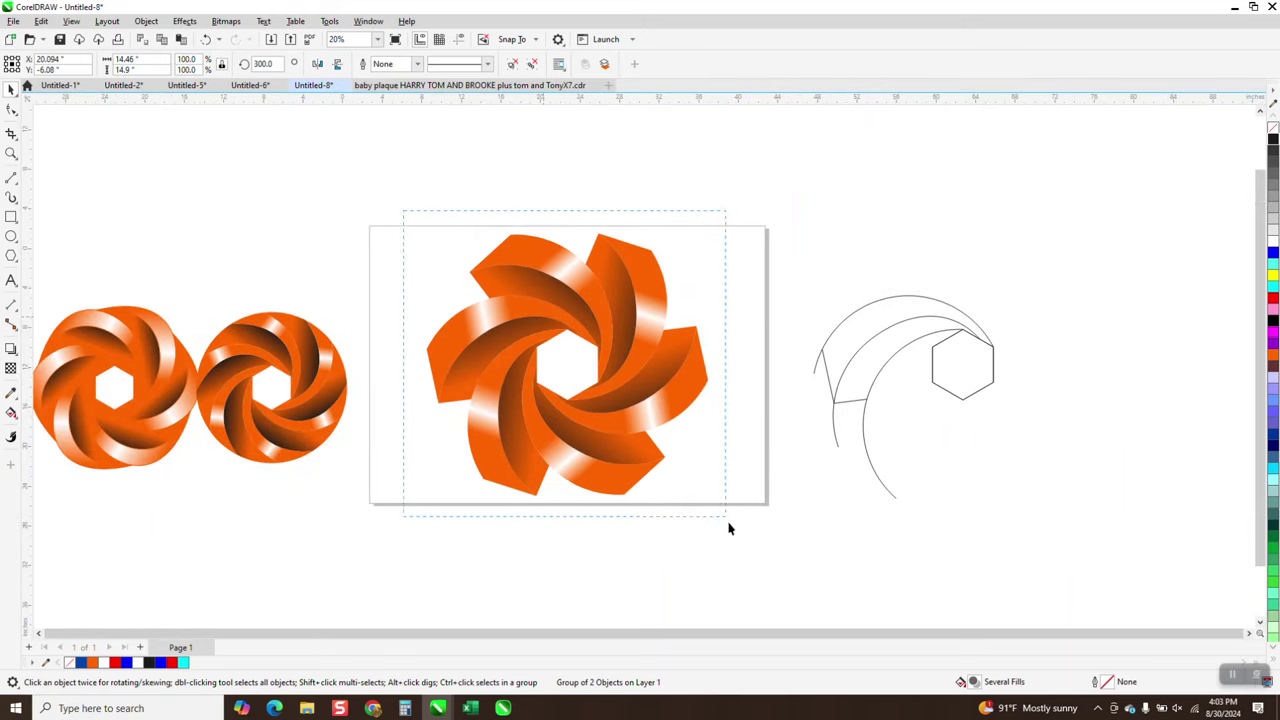
{"action": "left_click_drag", "start_coordinate": [728, 522], "coordinate": [729, 521]}
{"action": "key", "text": "shift+Right"}
{"action": "key", "text": "shift+Right"}
{"action": "key", "text": "shift+Right"}
{"action": "key", "text": "shift+Right"}
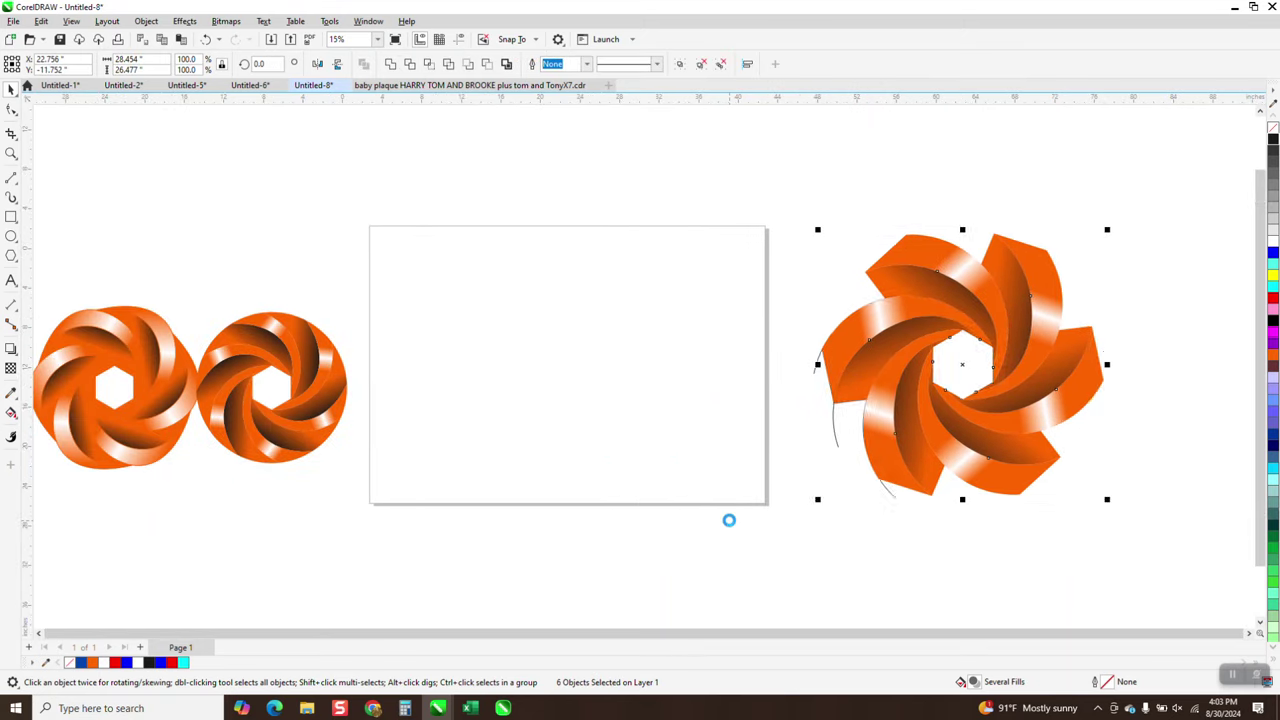
- Move the grouped line art 40 inches left, back onto the page
{"action": "left_click", "coordinate": [973, 393]}
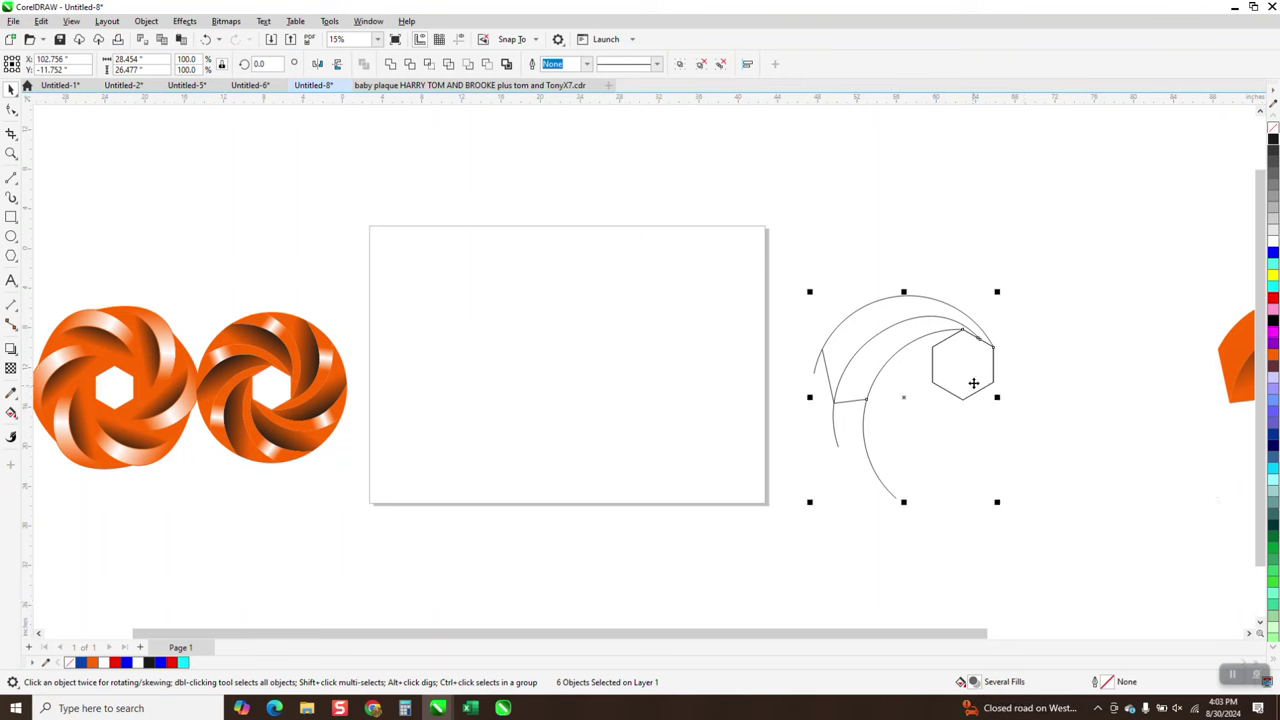
{"action": "key", "text": "Left"}
{"action": "key", "text": "Left"}
{"action": "key", "text": "Left"}
{"action": "key", "text": "Left"}
{"action": "key", "text": "Left"}
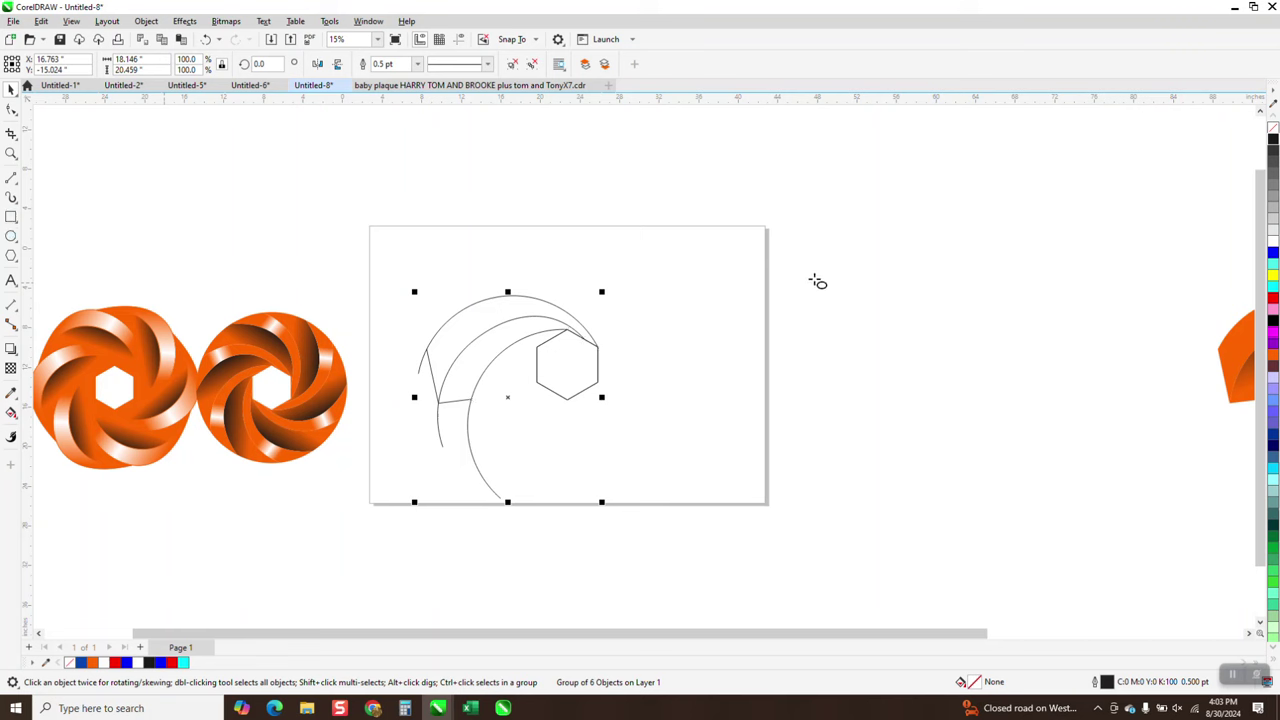
- Draw a circle centred on the page around the hexagon and enlarge it to about 24.9 inches in diameter
{"action": "left_click_drag", "start_coordinate": [826, 270], "coordinate": [640, 452]}
{"action": "key", "text": "p"}
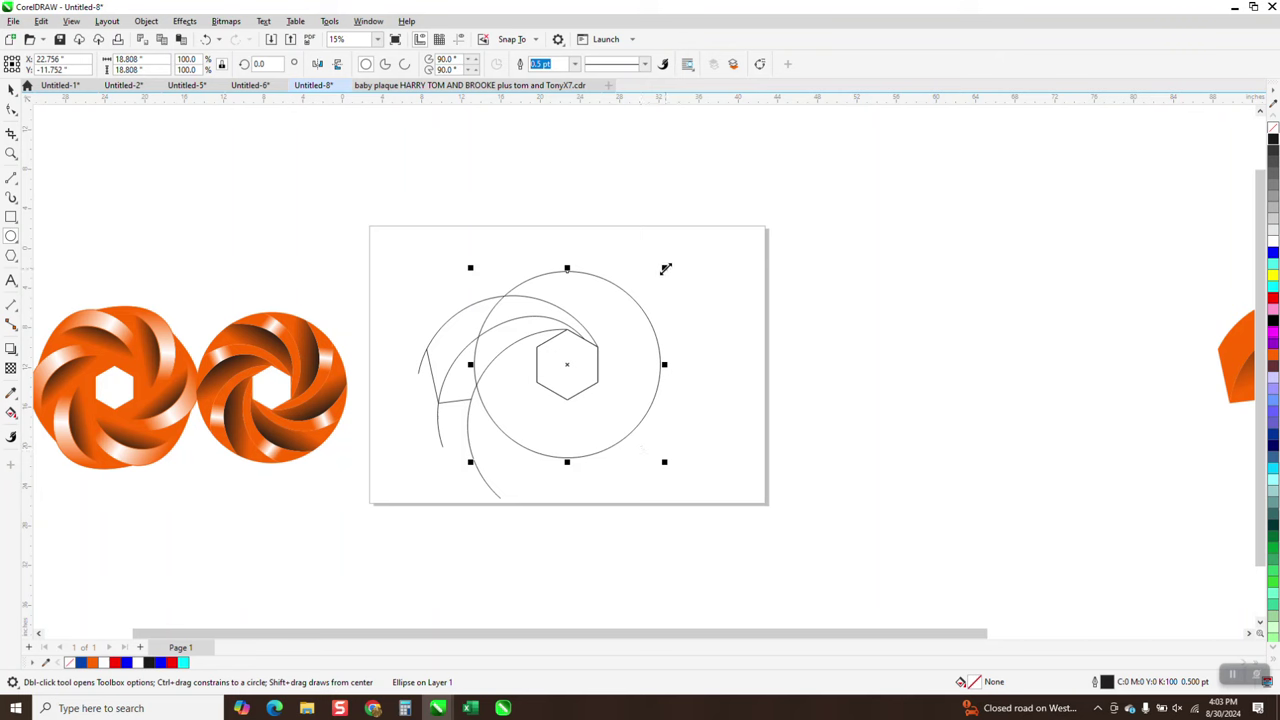
{"action": "left_click_drag", "start_coordinate": [665, 268], "coordinate": [694, 233]}
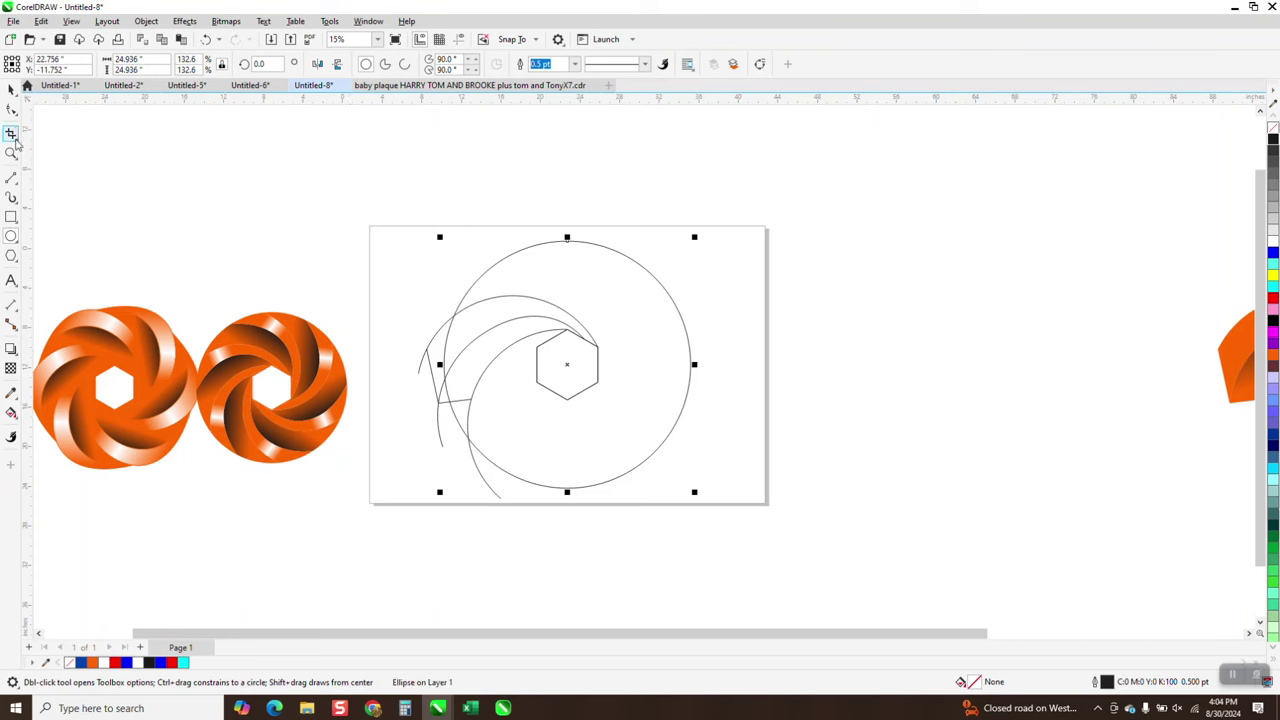
- Smart-fill the two neighbouring arc regions inside the large circle with solid orange and no outline
{"action": "left_click", "coordinate": [16, 144]}
{"action": "left_click", "coordinate": [78, 166]}
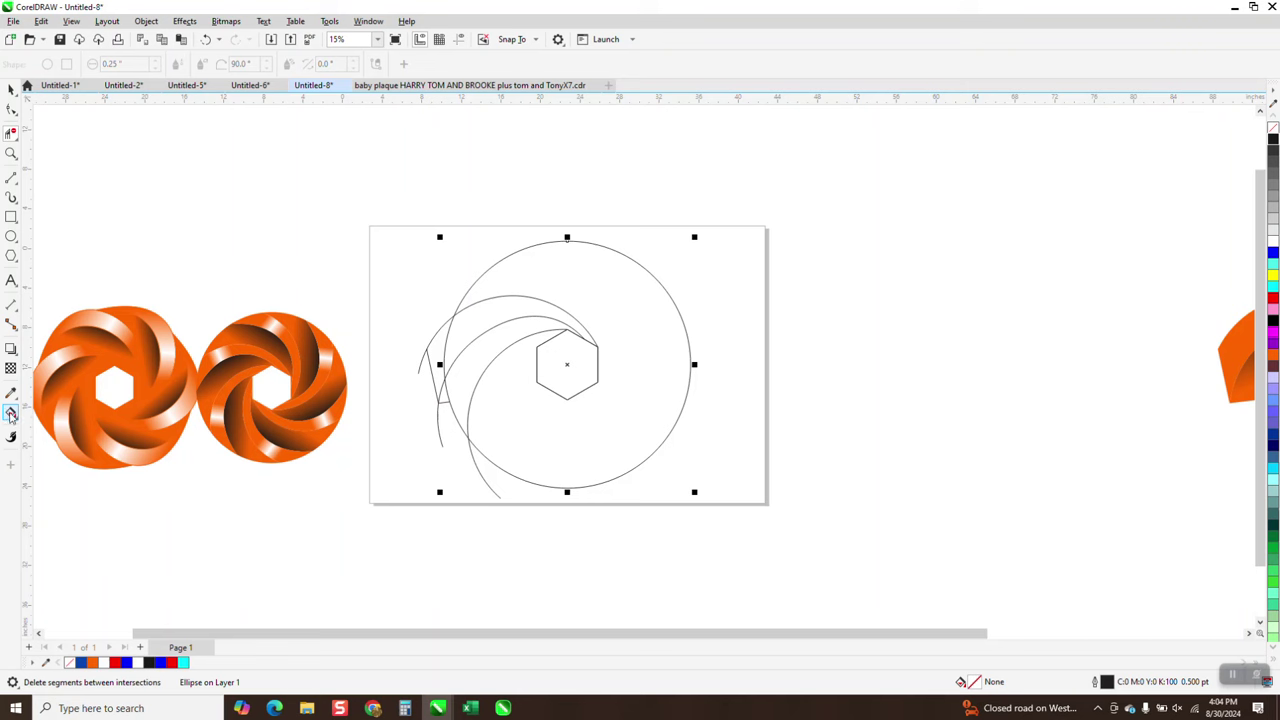
{"action": "left_click", "coordinate": [18, 422]}
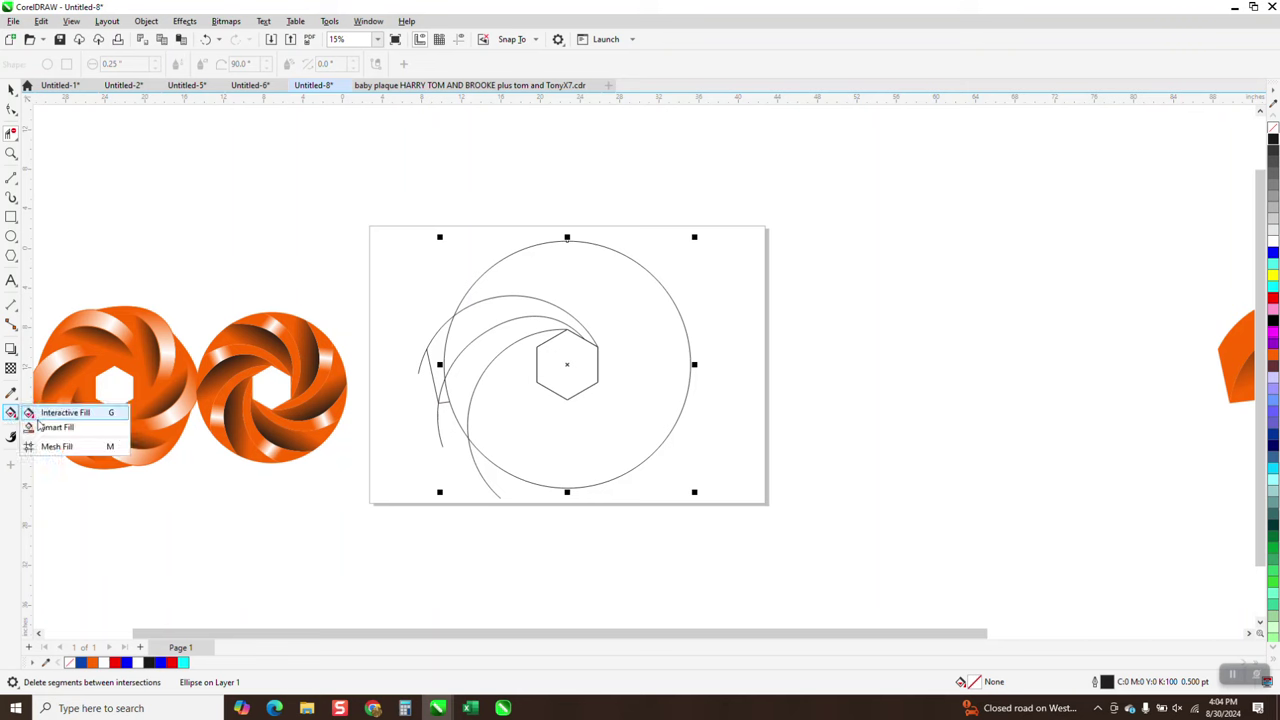
{"action": "left_click", "coordinate": [52, 425]}
{"action": "left_click", "coordinate": [474, 361]}
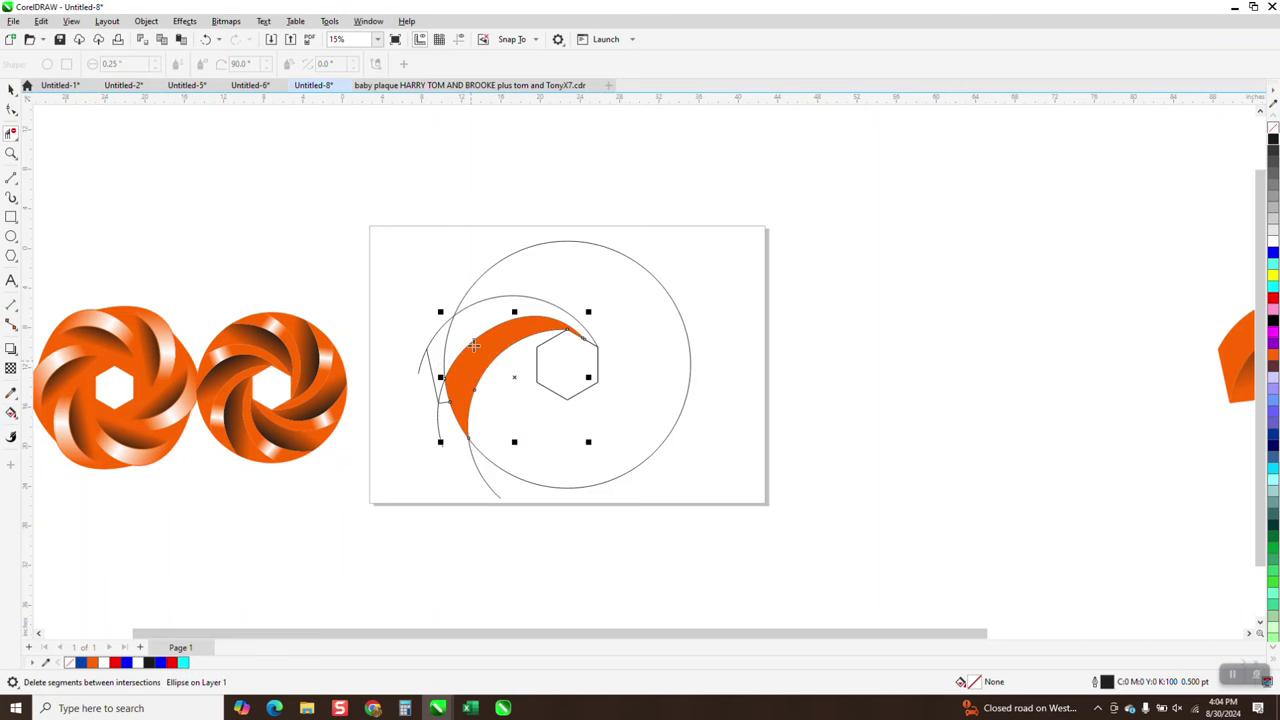
{"action": "left_click", "coordinate": [469, 323]}
- Apply a linear fountain fill across the outer orange arc piece, with orange at both ends of the gradient
{"action": "left_click", "coordinate": [11, 91]}
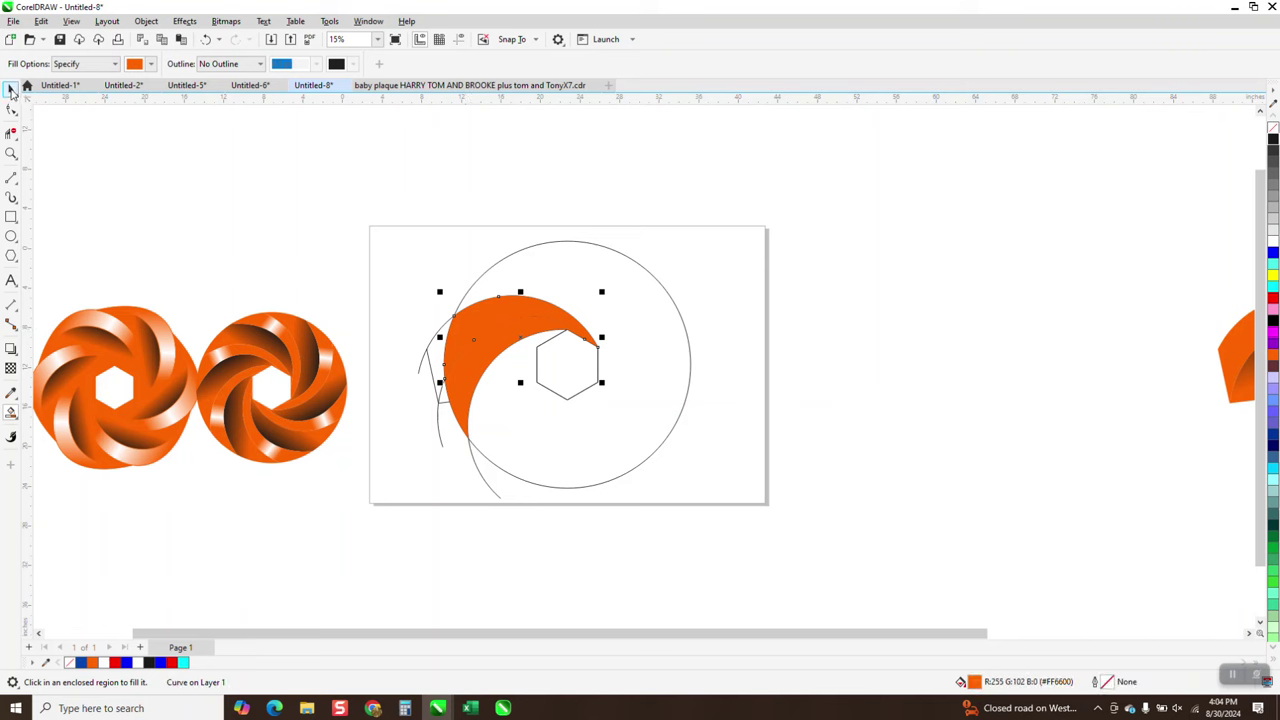
{"action": "left_click", "coordinate": [487, 319]}
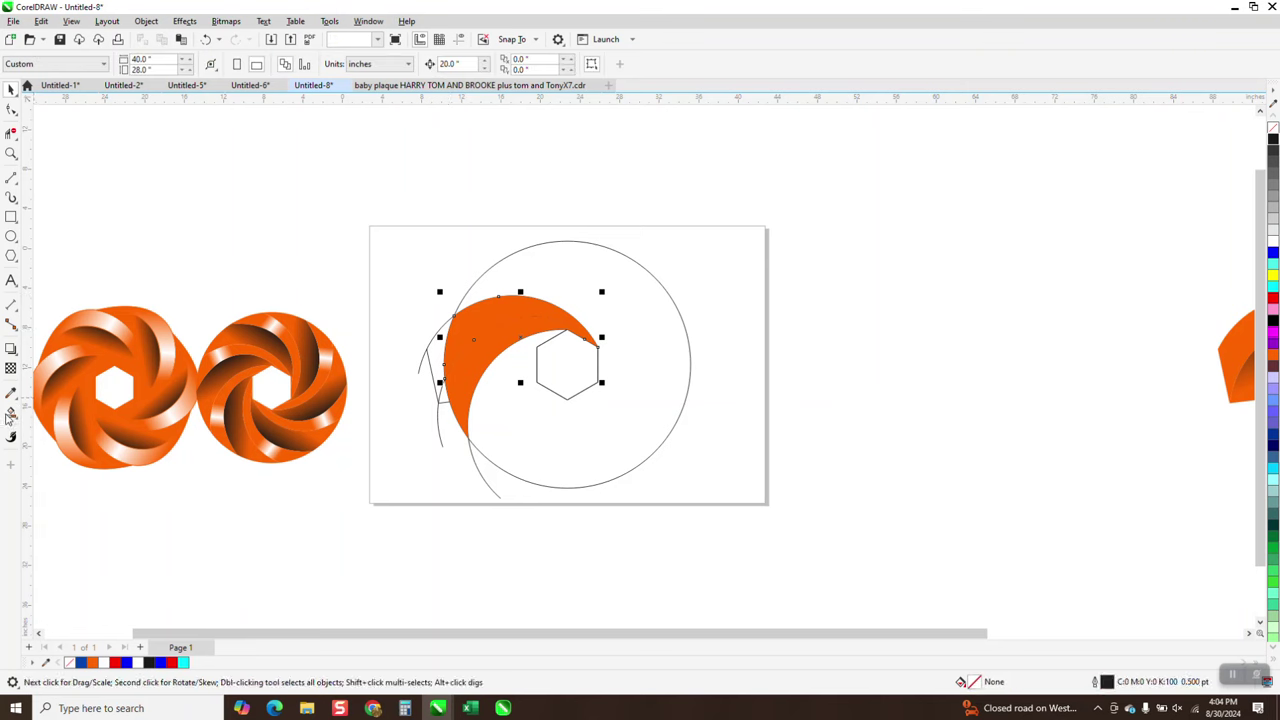
{"action": "left_click", "coordinate": [16, 418]}
{"action": "left_click", "coordinate": [69, 416]}
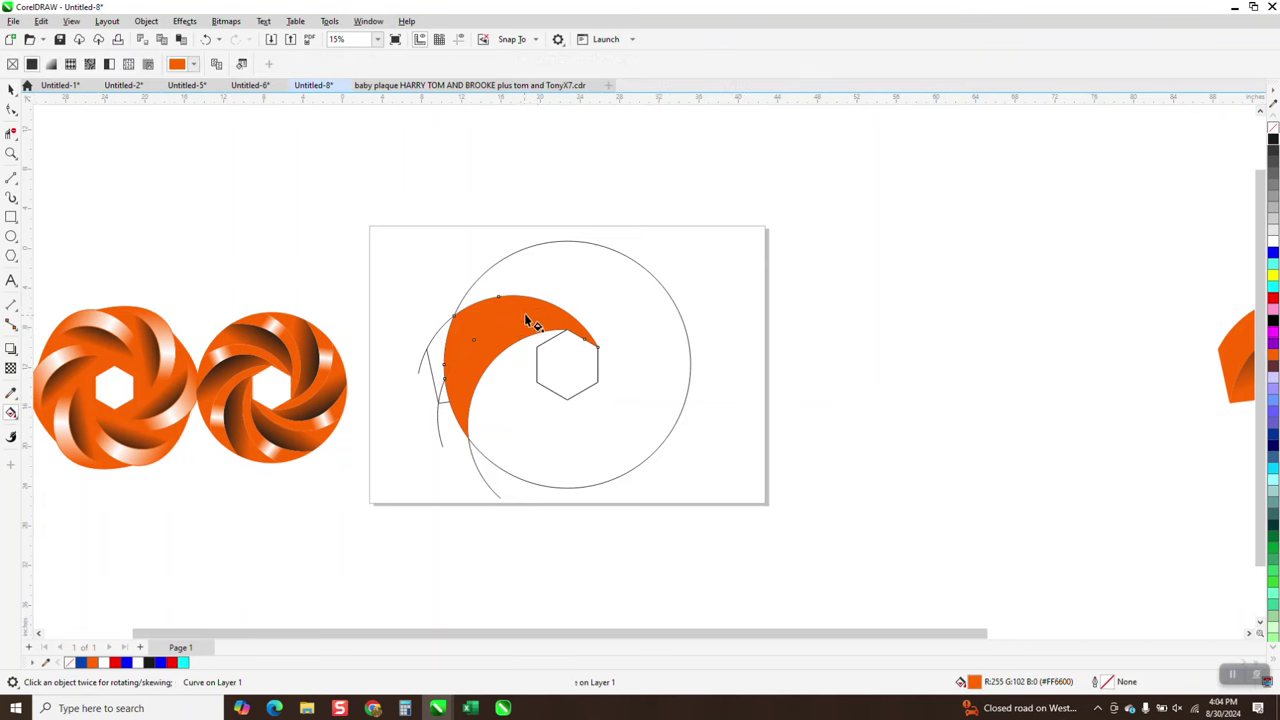
{"action": "left_click_drag", "start_coordinate": [554, 307], "coordinate": [433, 331]}
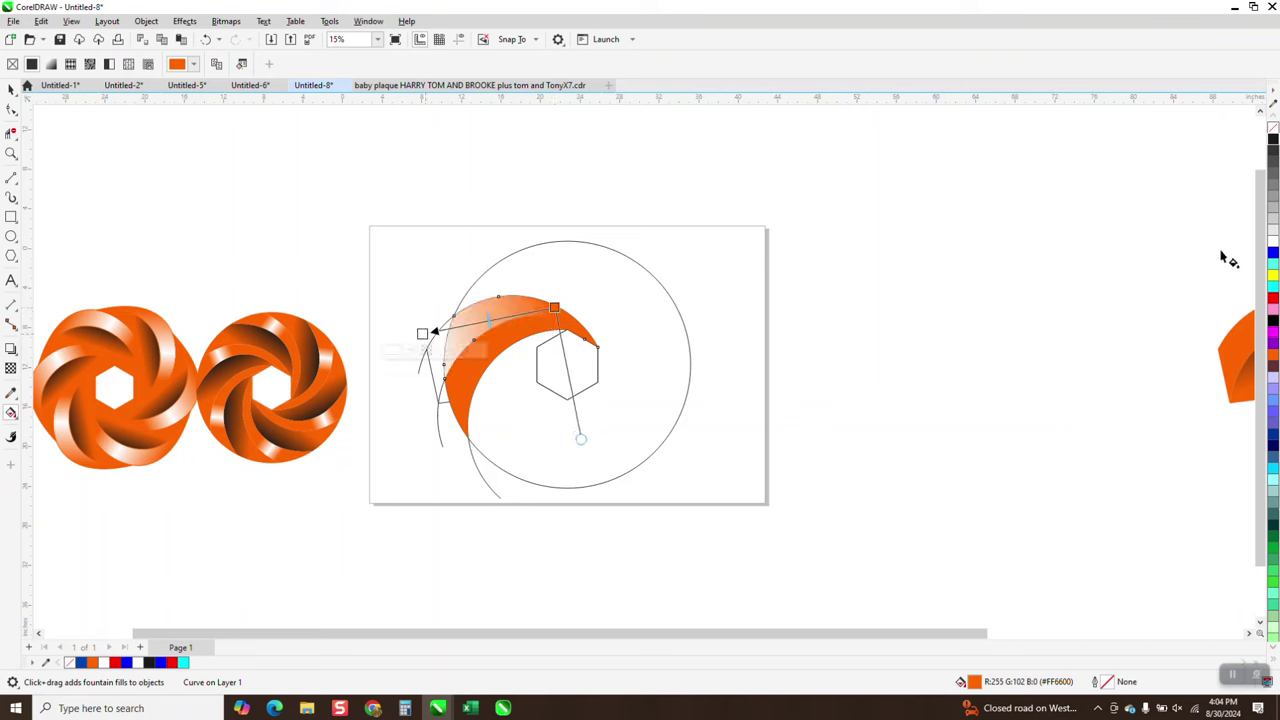
{"action": "left_click_drag", "start_coordinate": [1276, 357], "coordinate": [422, 336]}
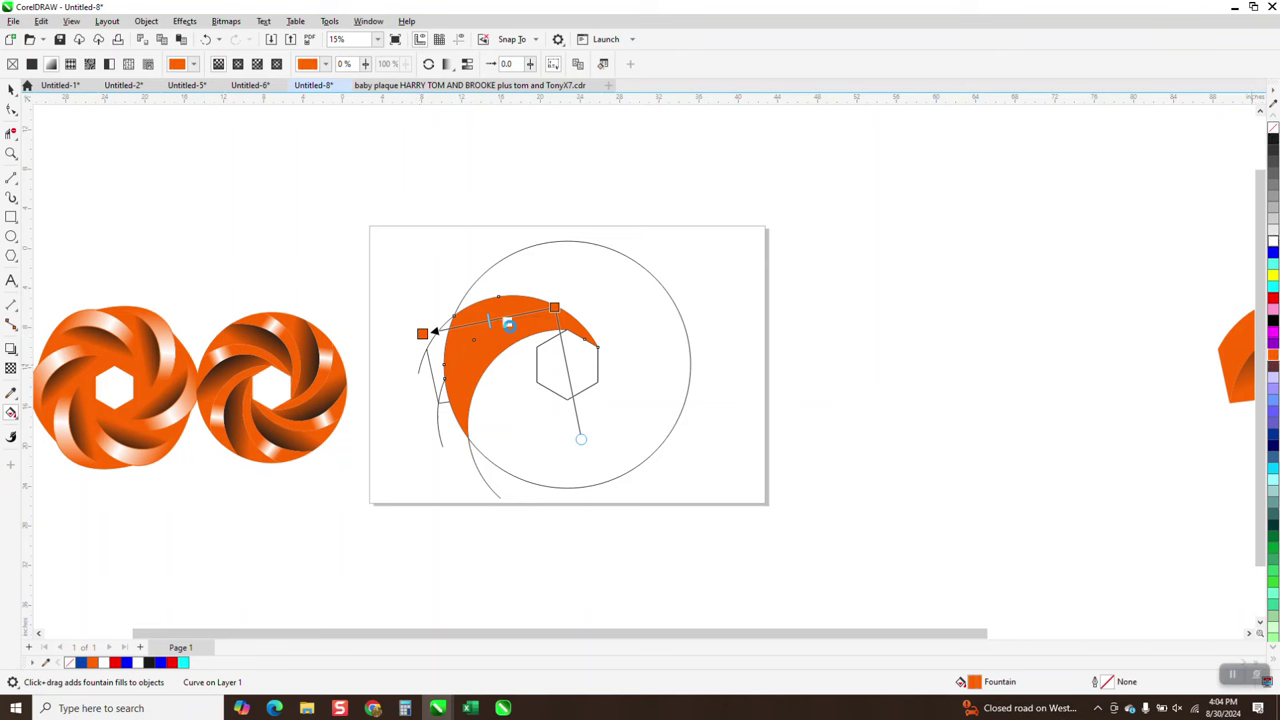
- Narrow the outer piece's highlight with a white stop near mid-gradient and an orange stop close on each side
{"action": "double_click", "coordinate": [508, 323]}
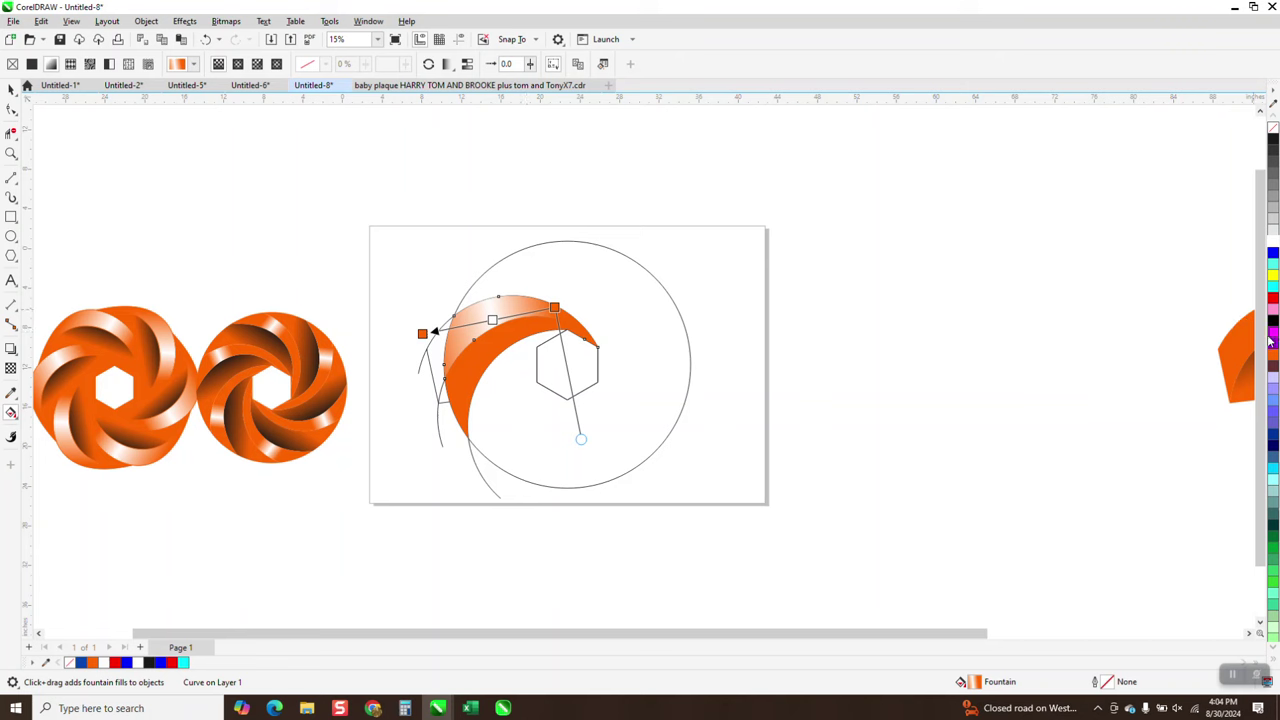
{"action": "left_click_drag", "start_coordinate": [1273, 358], "coordinate": [470, 328]}
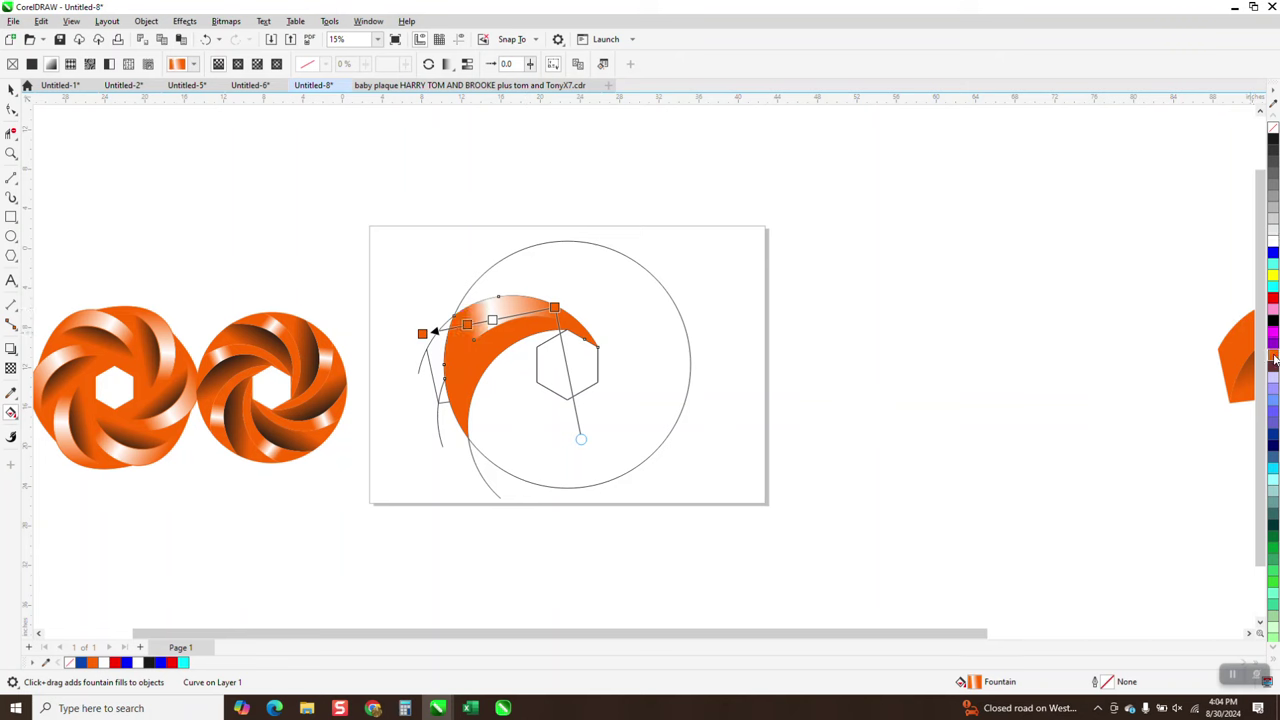
{"action": "left_click_drag", "start_coordinate": [1273, 358], "coordinate": [512, 330]}
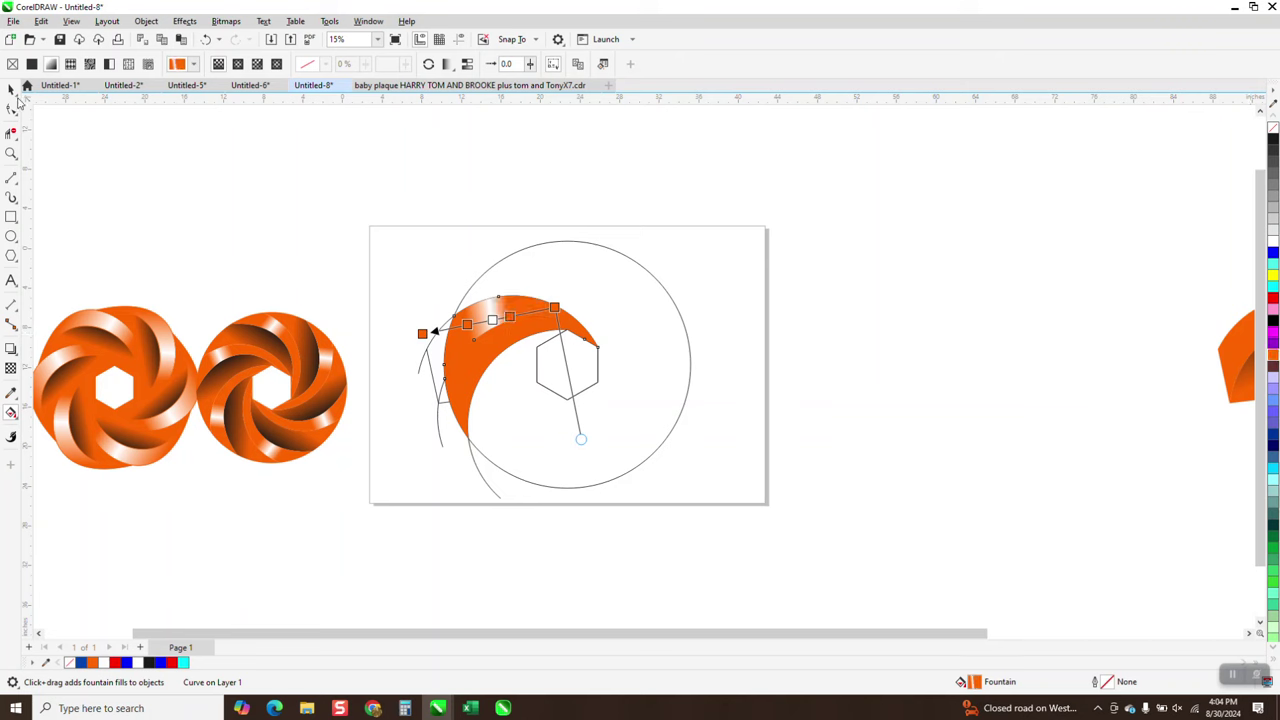
{"action": "left_click", "coordinate": [11, 89]}
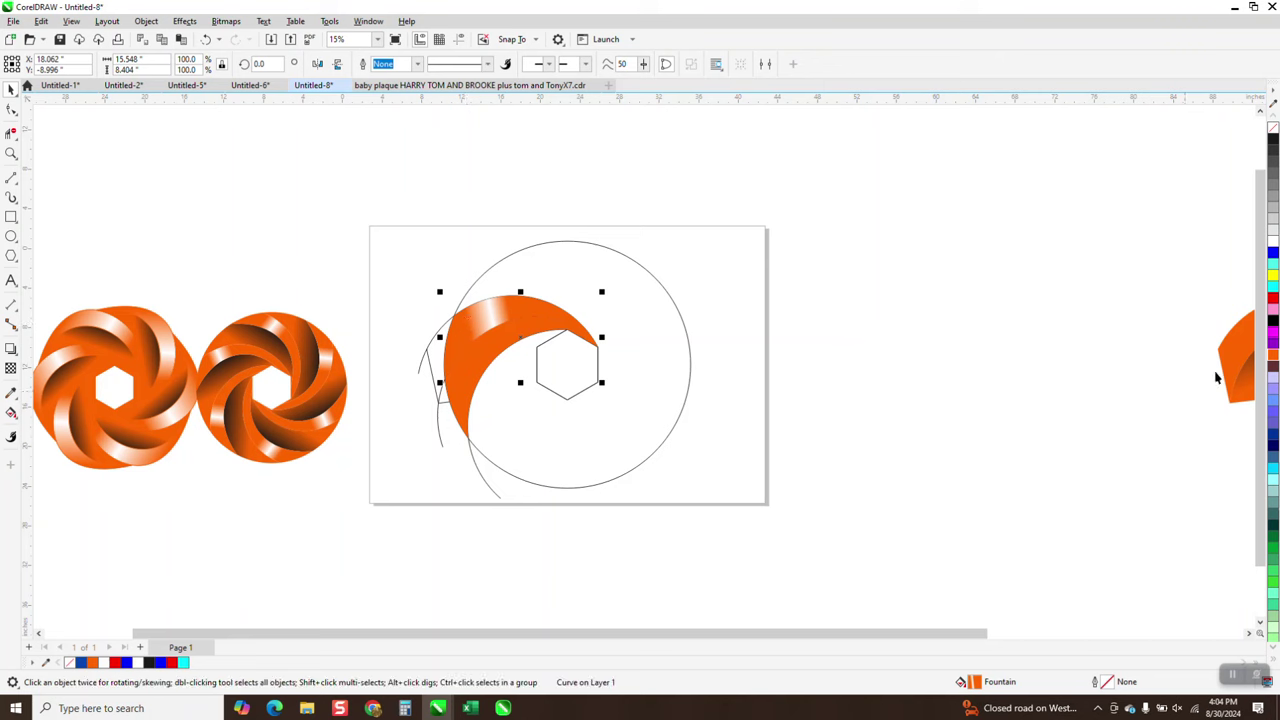
- Give the inner arc piece a linear fountain fill running from orange at its inner edge outward to black
{"action": "left_click", "coordinate": [517, 335], "text": "alt"}
{"action": "left_click", "coordinate": [513, 336], "text": "alt"}
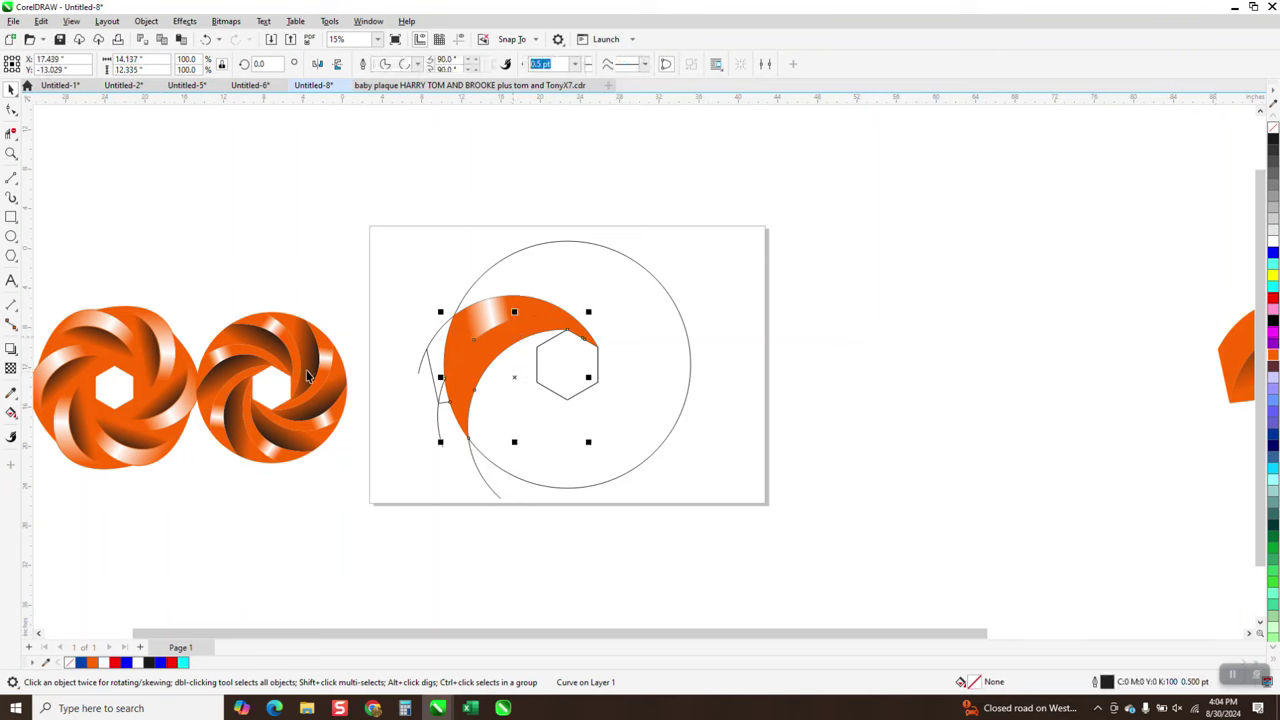
{"action": "left_click", "coordinate": [16, 417]}
{"action": "left_click", "coordinate": [38, 413]}
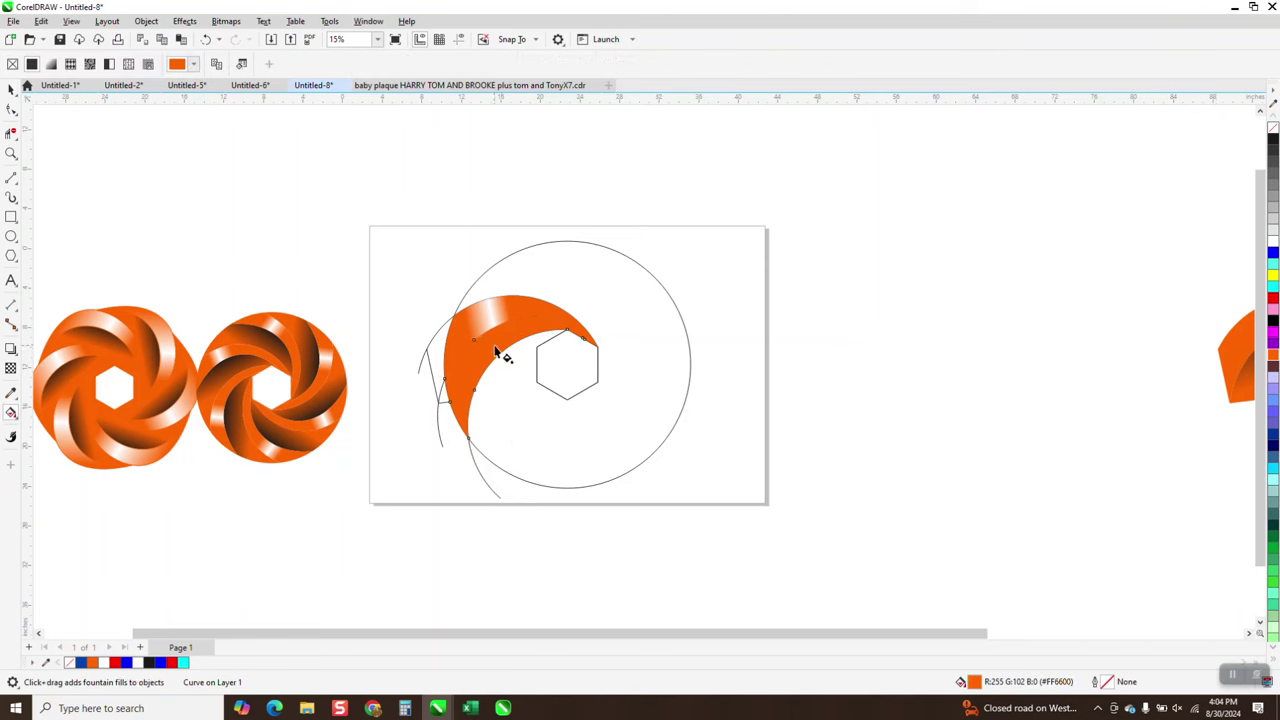
{"action": "left_click_drag", "start_coordinate": [505, 347], "coordinate": [464, 297]}
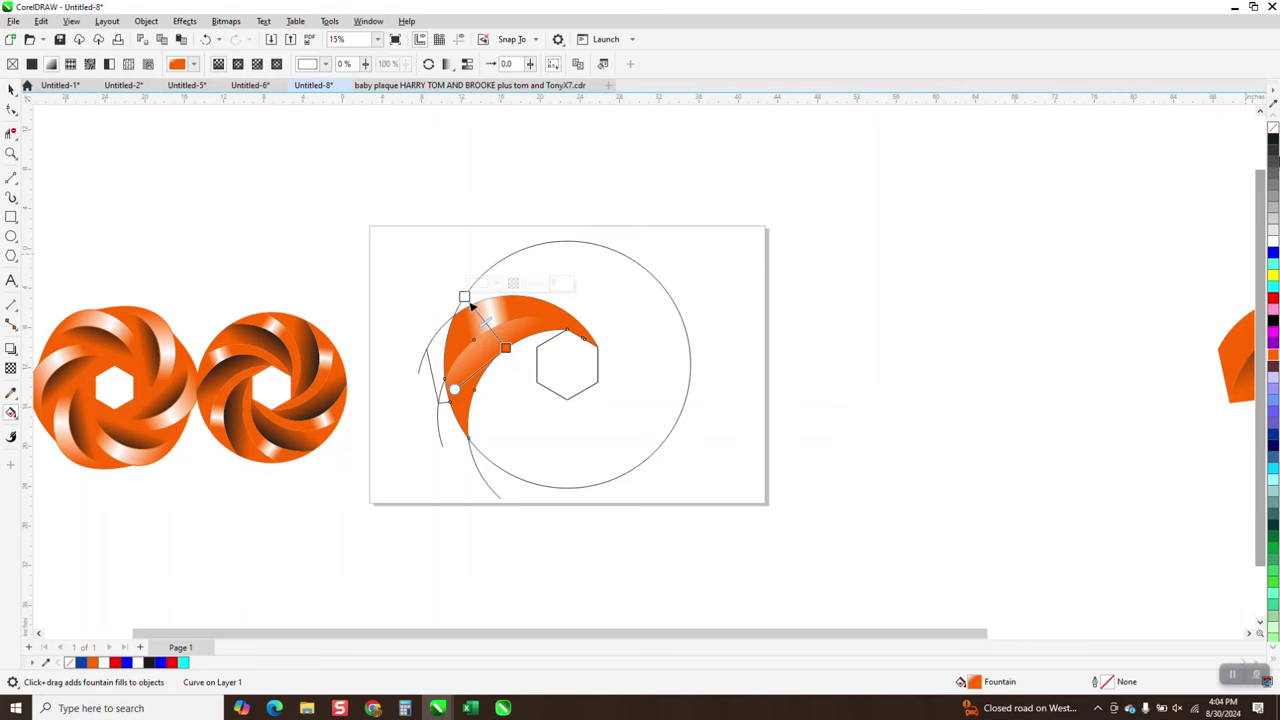
{"action": "left_click", "coordinate": [462, 297]}
{"action": "left_click_drag", "start_coordinate": [463, 291], "coordinate": [464, 297]}
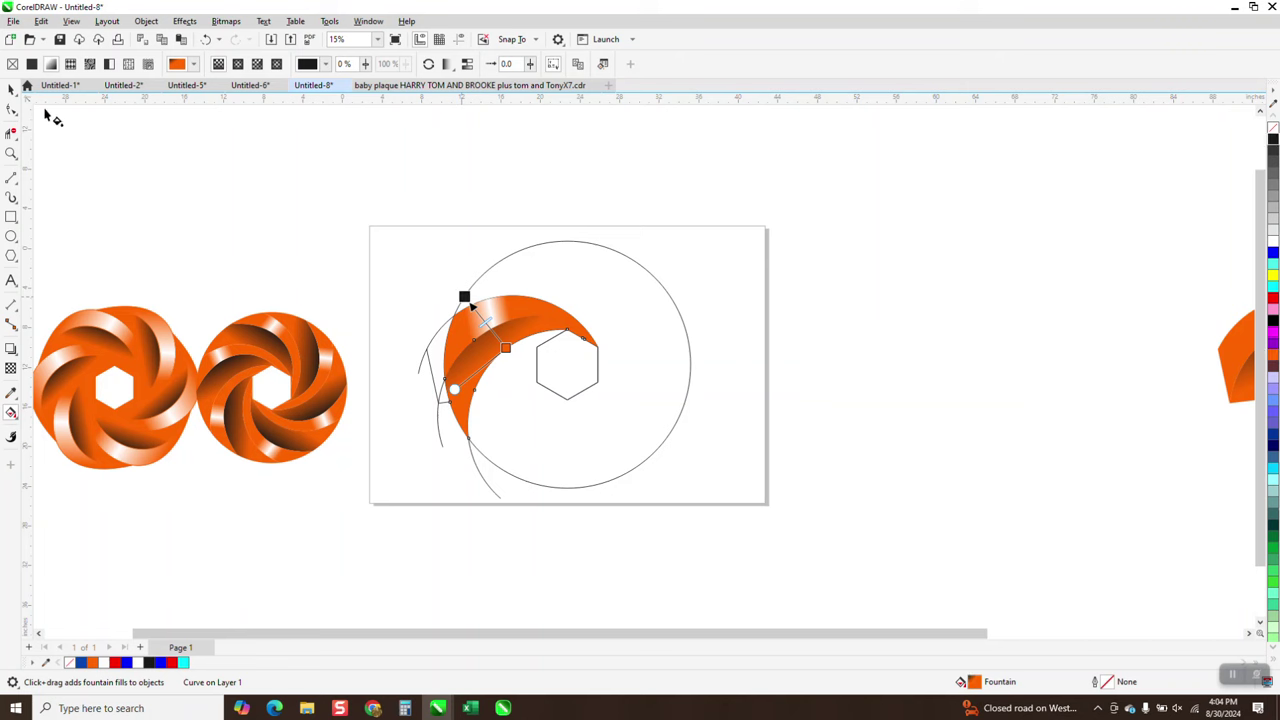
{"action": "left_click", "coordinate": [11, 88]}
{"action": "key", "text": "space"}
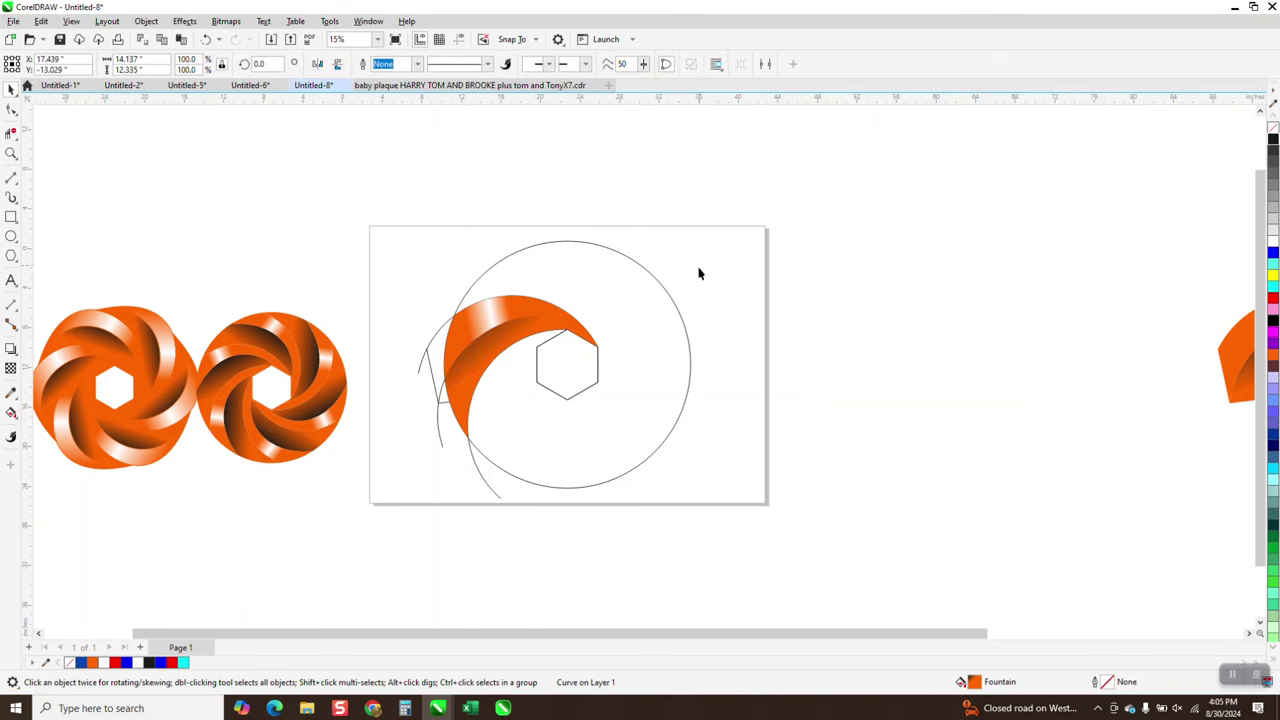
- Move the large circle and the grouped line art 40 inches to the right, clear of the shaded pieces
{"action": "left_click", "coordinate": [596, 357]}
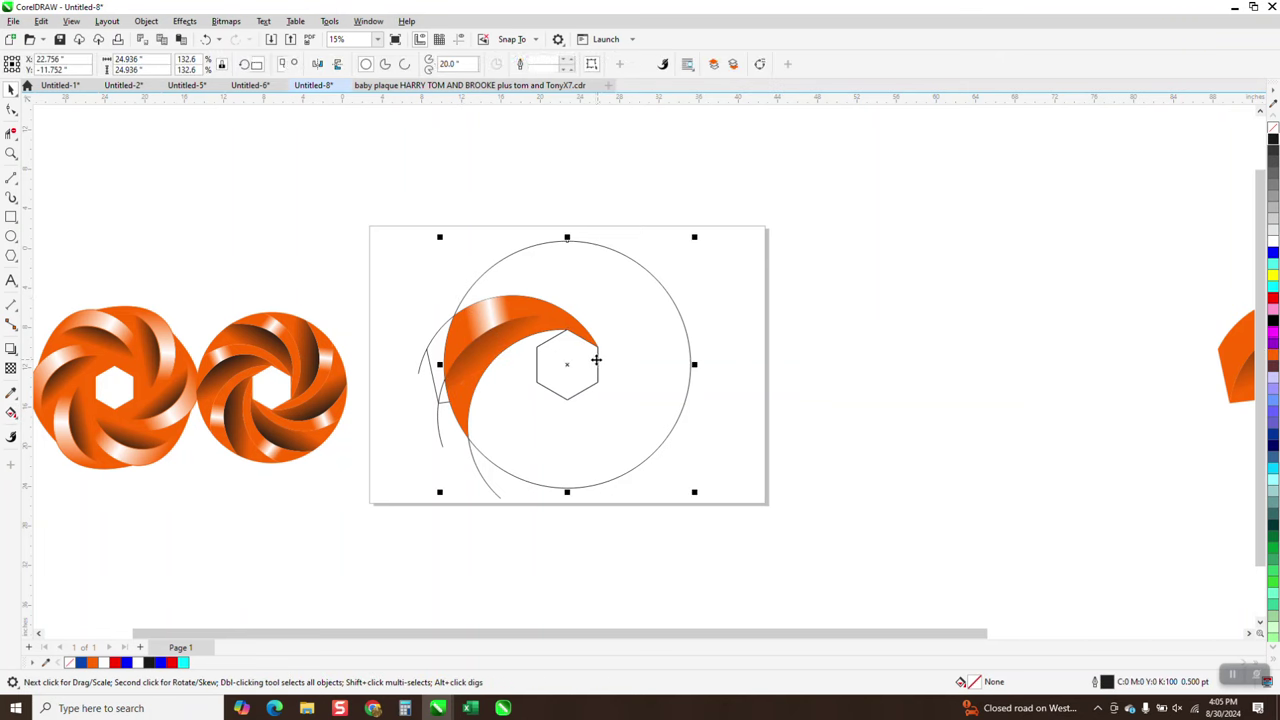
{"action": "key", "text": "Right"}
{"action": "key", "text": "Right"}
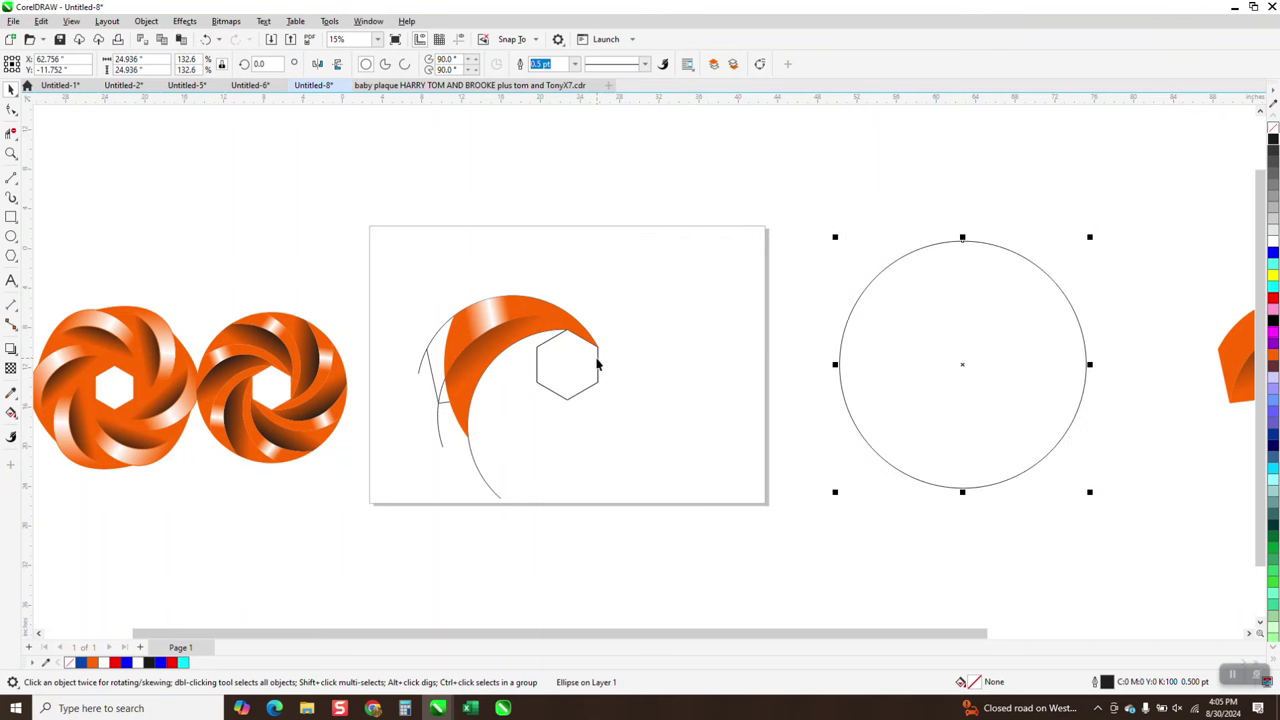
{"action": "left_click", "coordinate": [596, 365]}
{"action": "key", "text": "Right"}
{"action": "key", "text": "Right"}
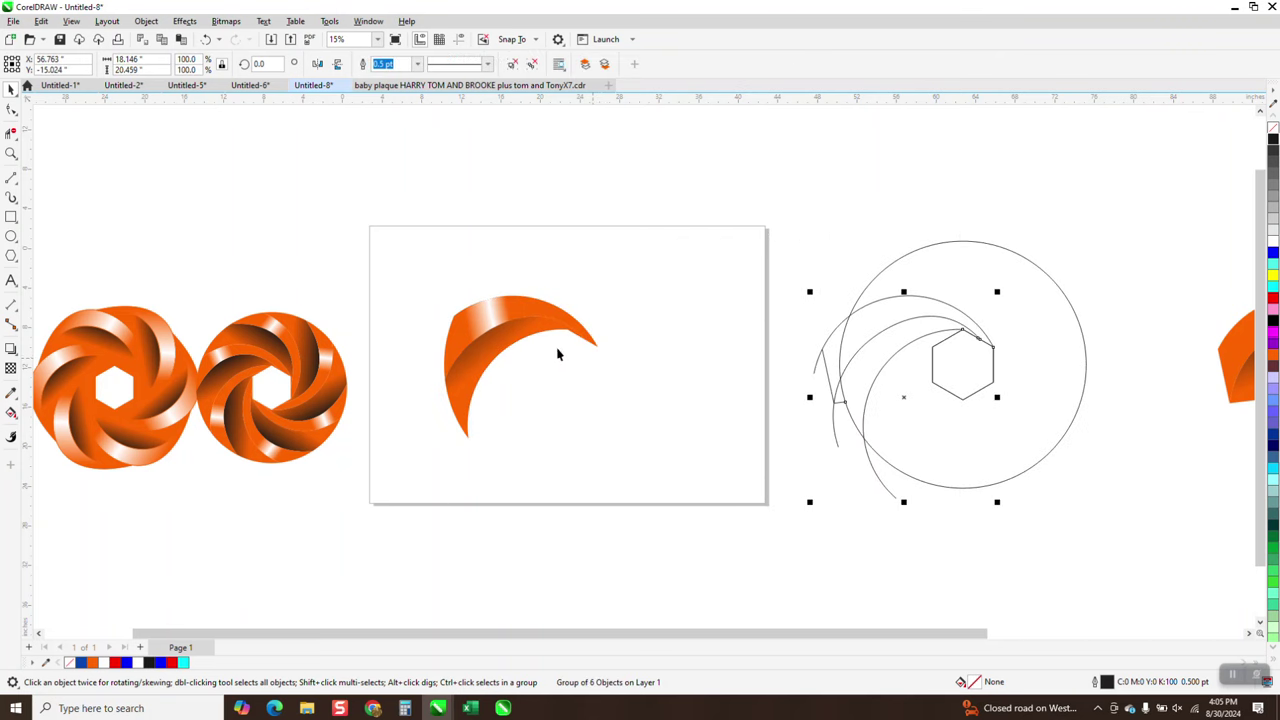
- Group the two shaded pieces and rotate copies in 60-degree increments around the hexagonal centre to complete a six-segment ring
{"action": "left_click_drag", "start_coordinate": [369, 200], "coordinate": [630, 484]}
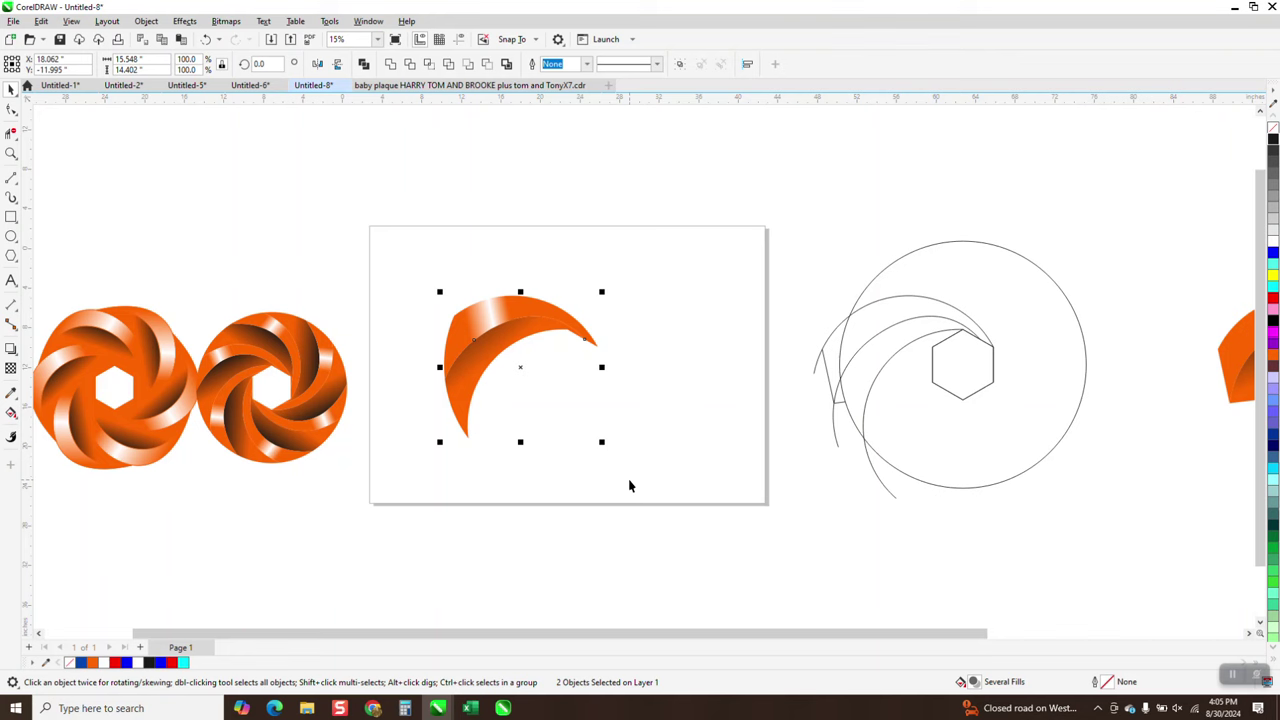
{"action": "key", "text": "ctrl+g"}
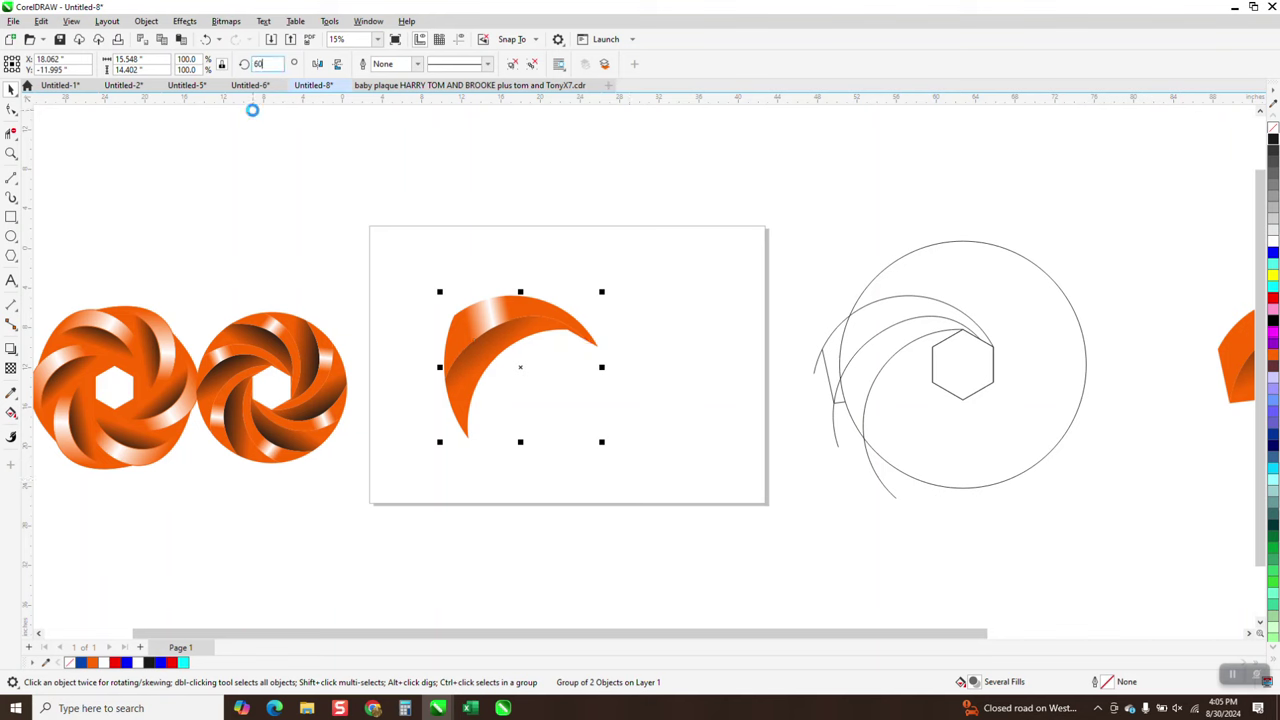
{"action": "key", "text": "ctrl+r"}
{"action": "key", "text": "ctrl+r"}
{"action": "key", "text": "ctrl+r"}
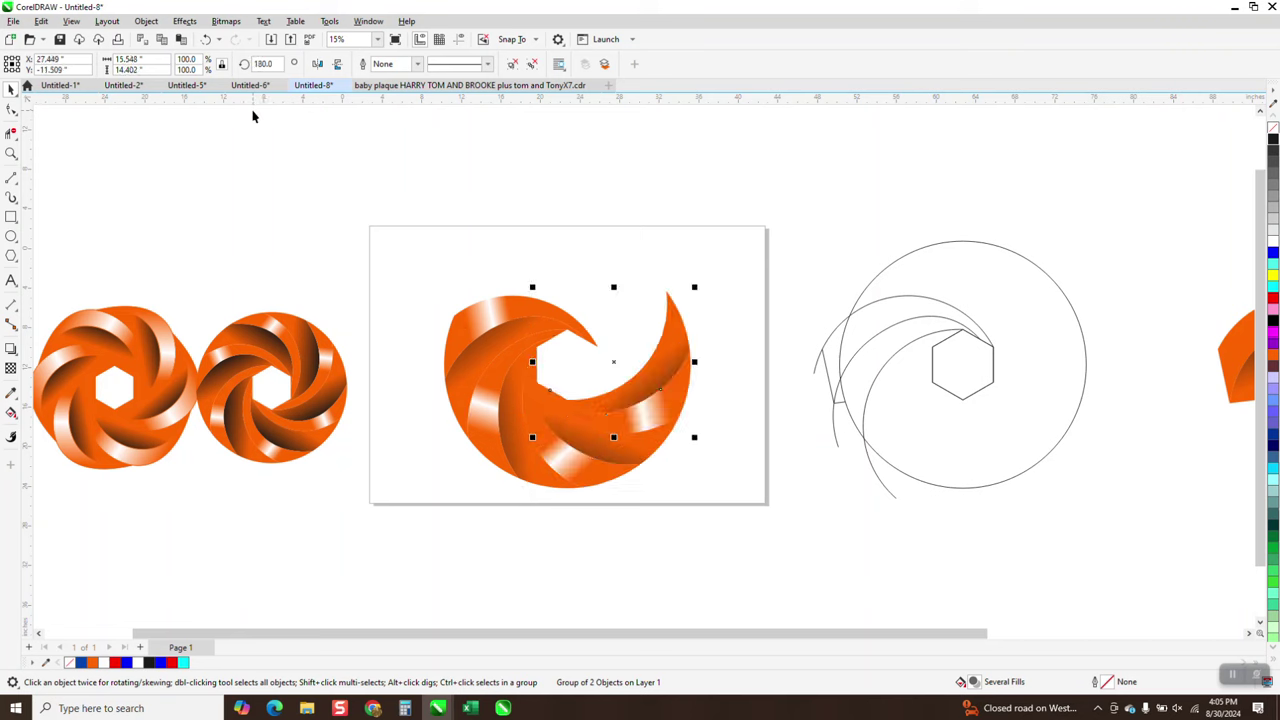
{"action": "key", "text": "ctrl+r"}
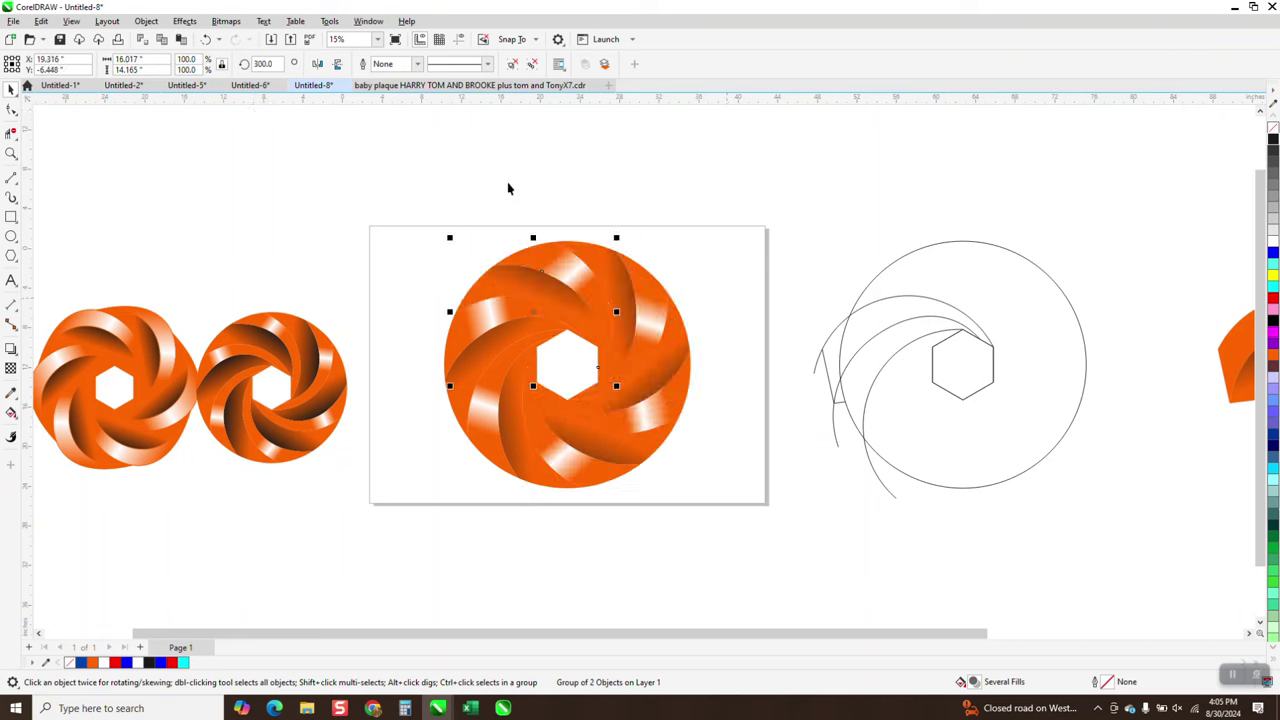
- Undo all the rotated copies, leaving only the original grouped segment on the page
{"action": "left_click", "coordinate": [205, 37]}
{"action": "left_click", "coordinate": [206, 34]}
{"action": "left_click", "coordinate": [206, 34]}
{"action": "left_click", "coordinate": [207, 28]}
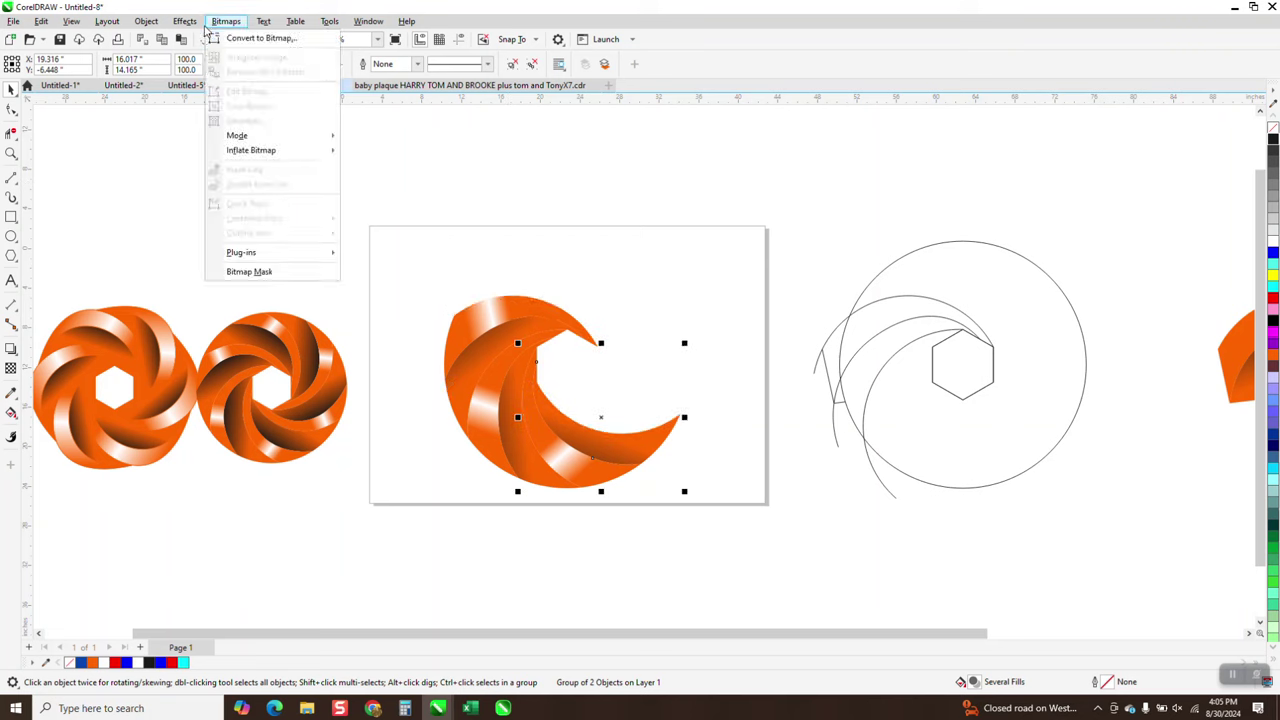
{"action": "left_click", "coordinate": [207, 28]}
{"action": "left_click", "coordinate": [206, 28]}
{"action": "left_click", "coordinate": [204, 35]}
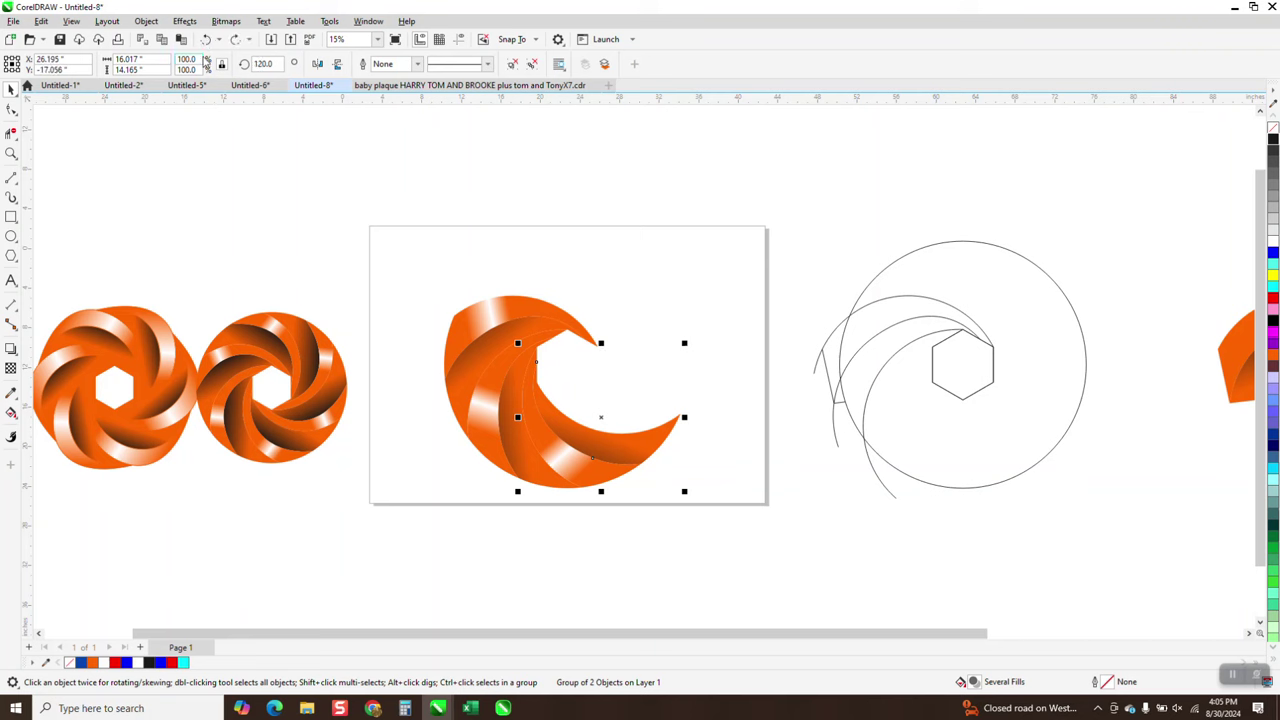
{"action": "left_click", "coordinate": [205, 38]}
{"action": "left_click", "coordinate": [206, 39]}
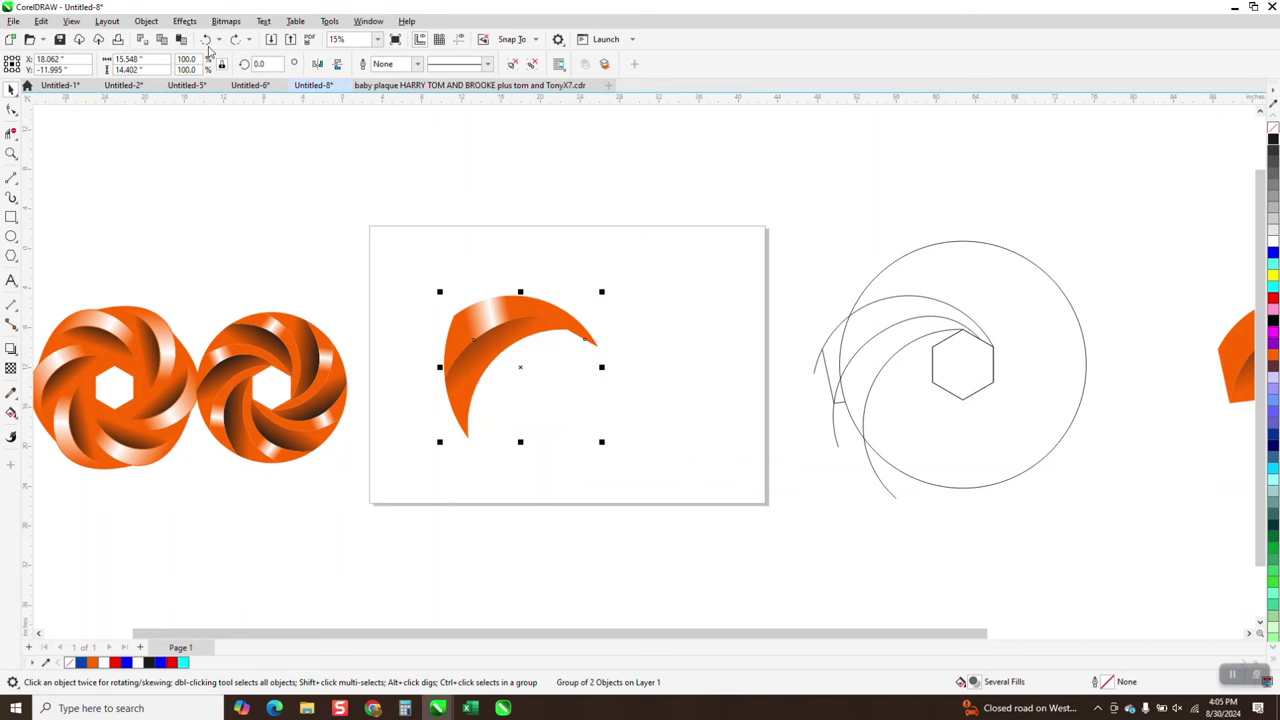
- Try a duplicate of the grouped segment and delete it, and nudge the original 20 inches right and back
{"action": "left_click", "coordinate": [547, 306]}
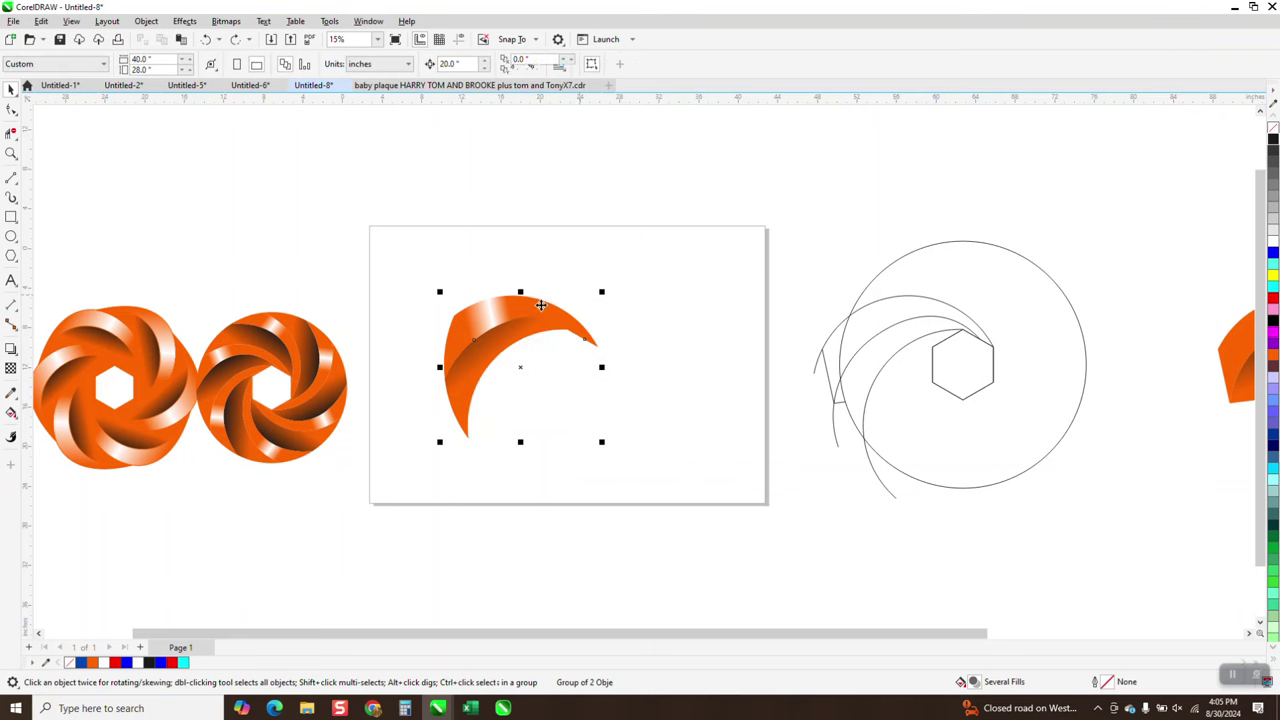
{"action": "key", "text": "ctrl+d"}
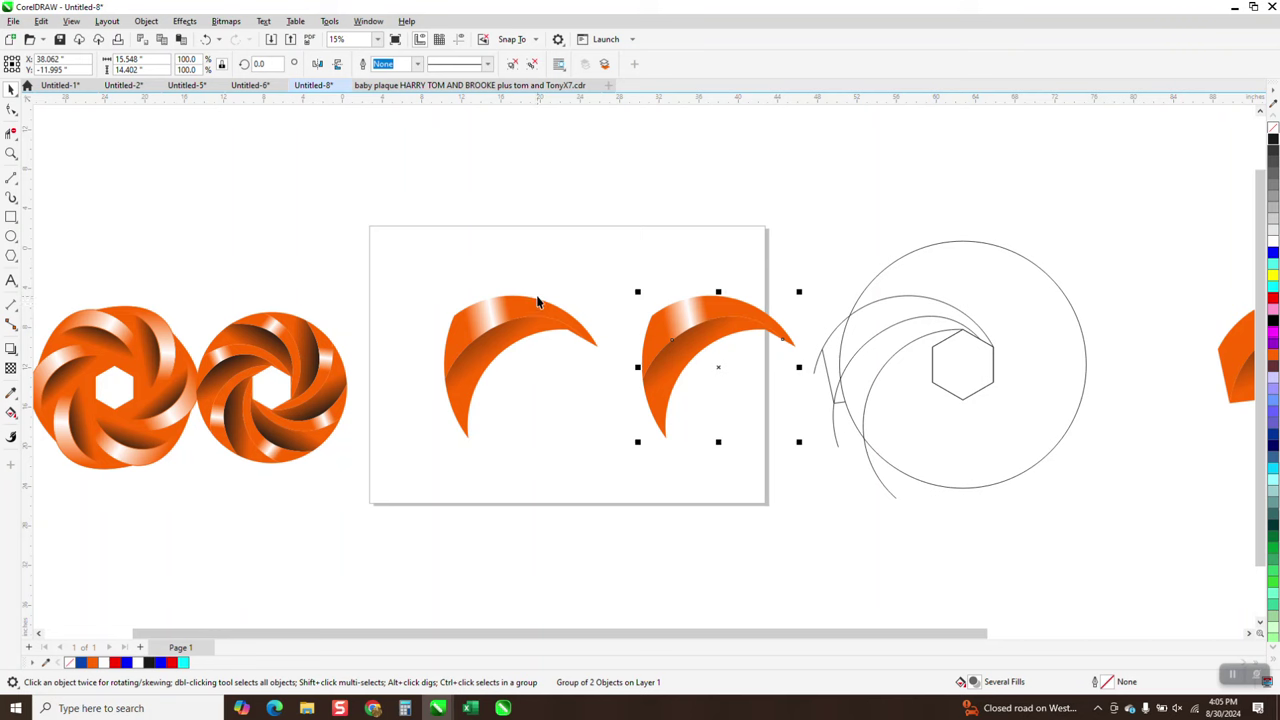
{"action": "key", "text": "Delete"}
{"action": "left_click", "coordinate": [531, 321]}
{"action": "key", "text": "Right"}
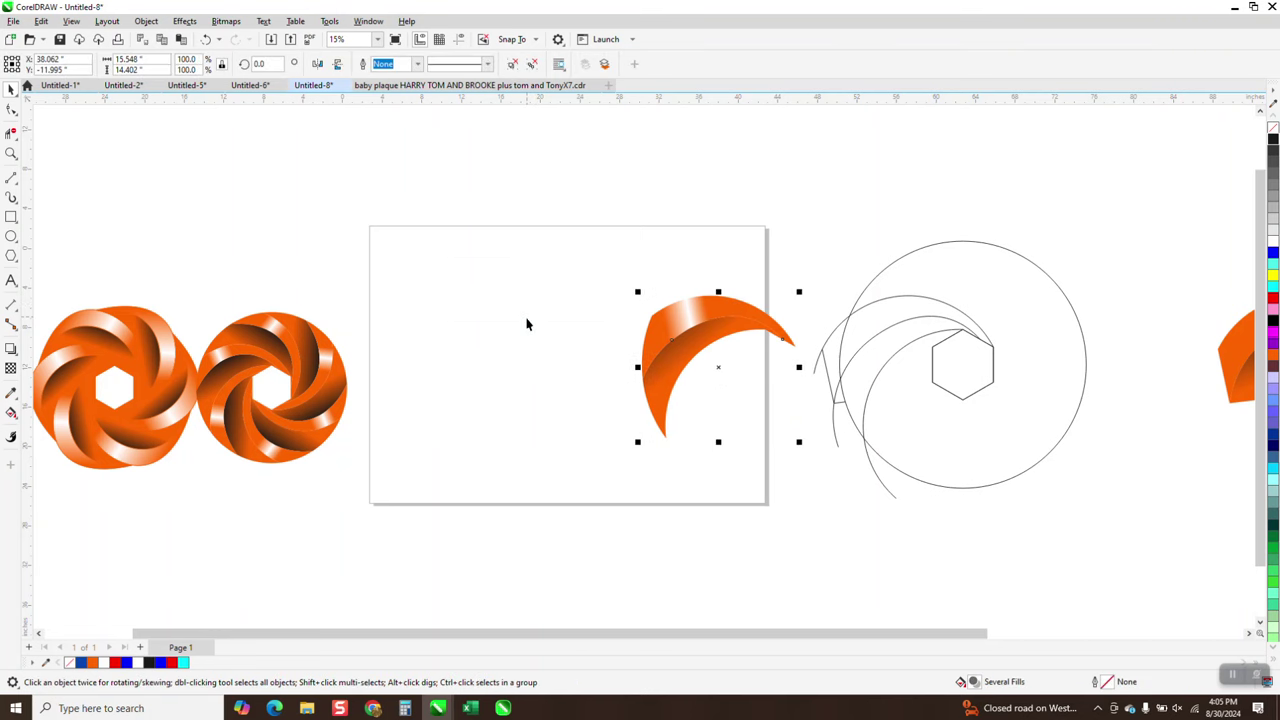
{"action": "key", "text": "Left"}
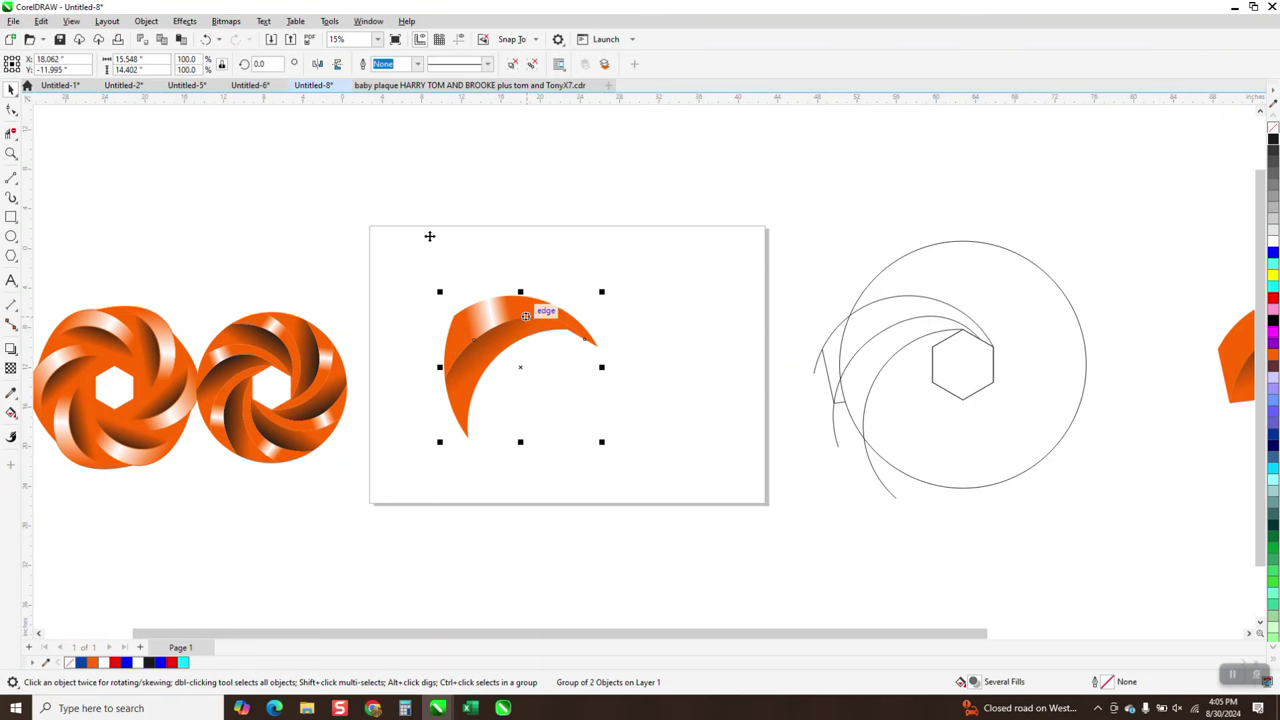
- Ungroup the two-piece segment and clone its outer piece with the white highlight
{"action": "left_click", "coordinate": [146, 21]}
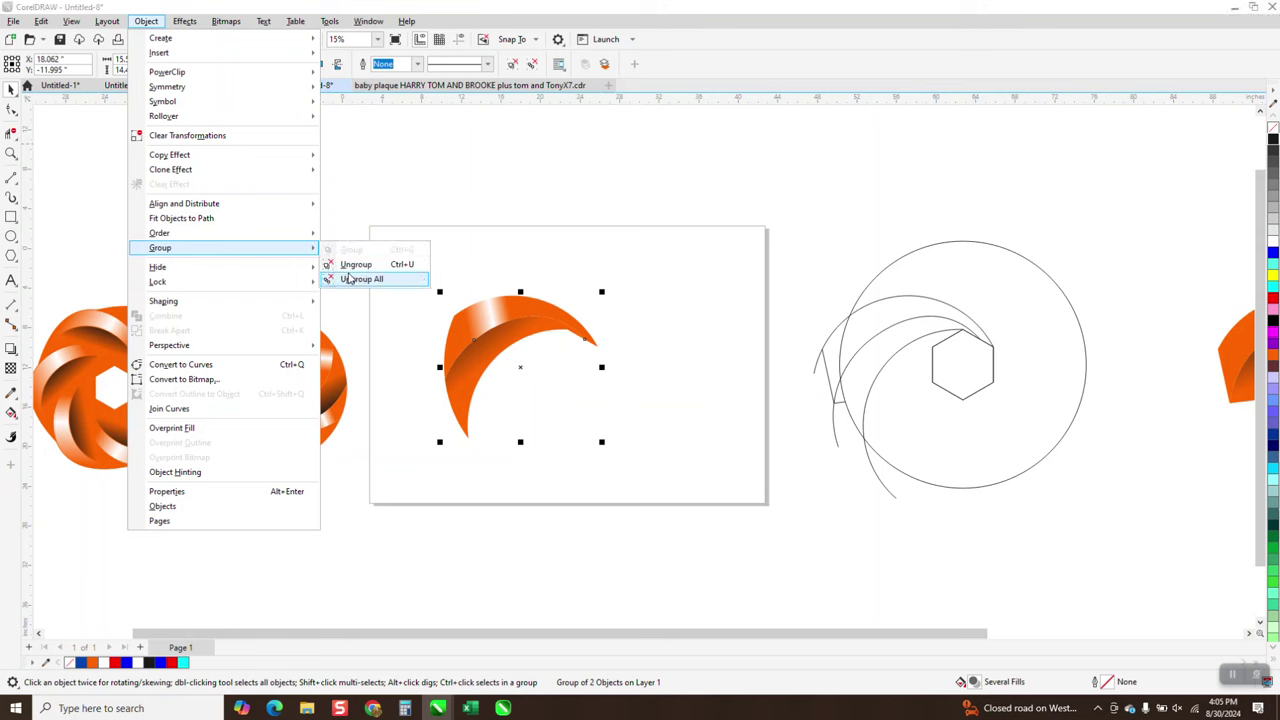
{"action": "left_click", "coordinate": [390, 262]}
{"action": "left_click", "coordinate": [476, 312], "text": "ctrl"}
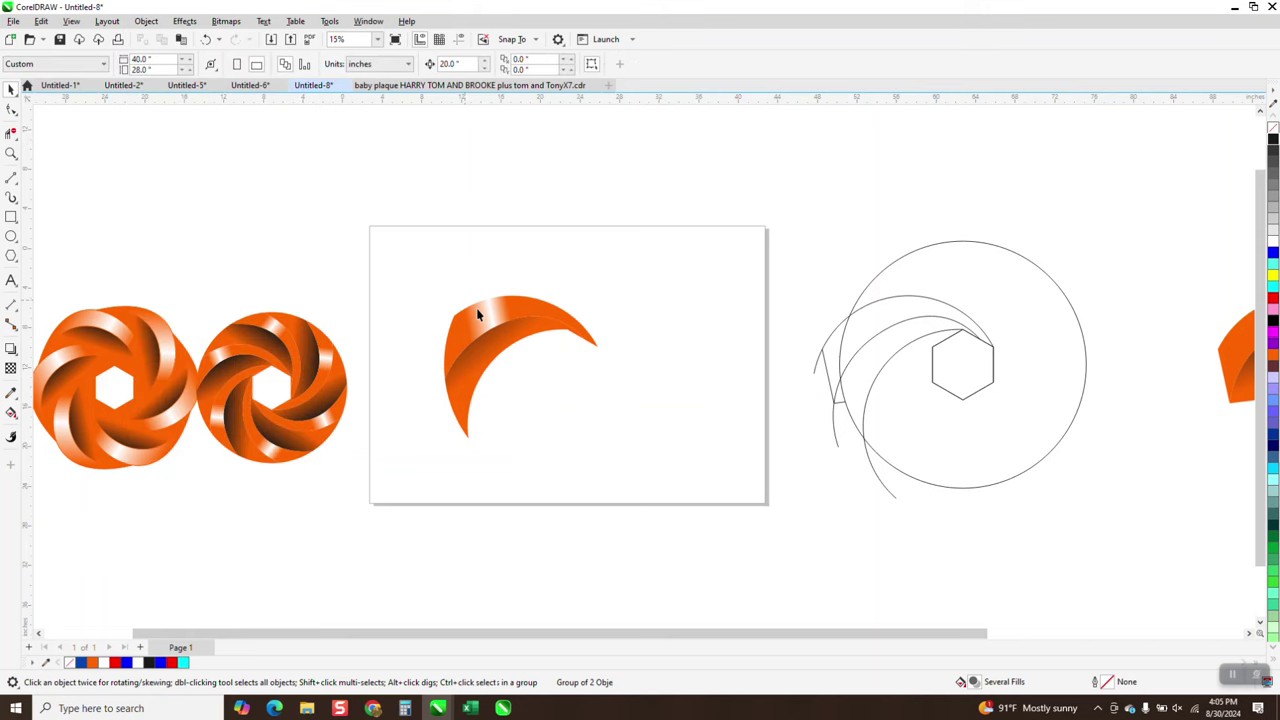
{"action": "left_click", "coordinate": [43, 22]}
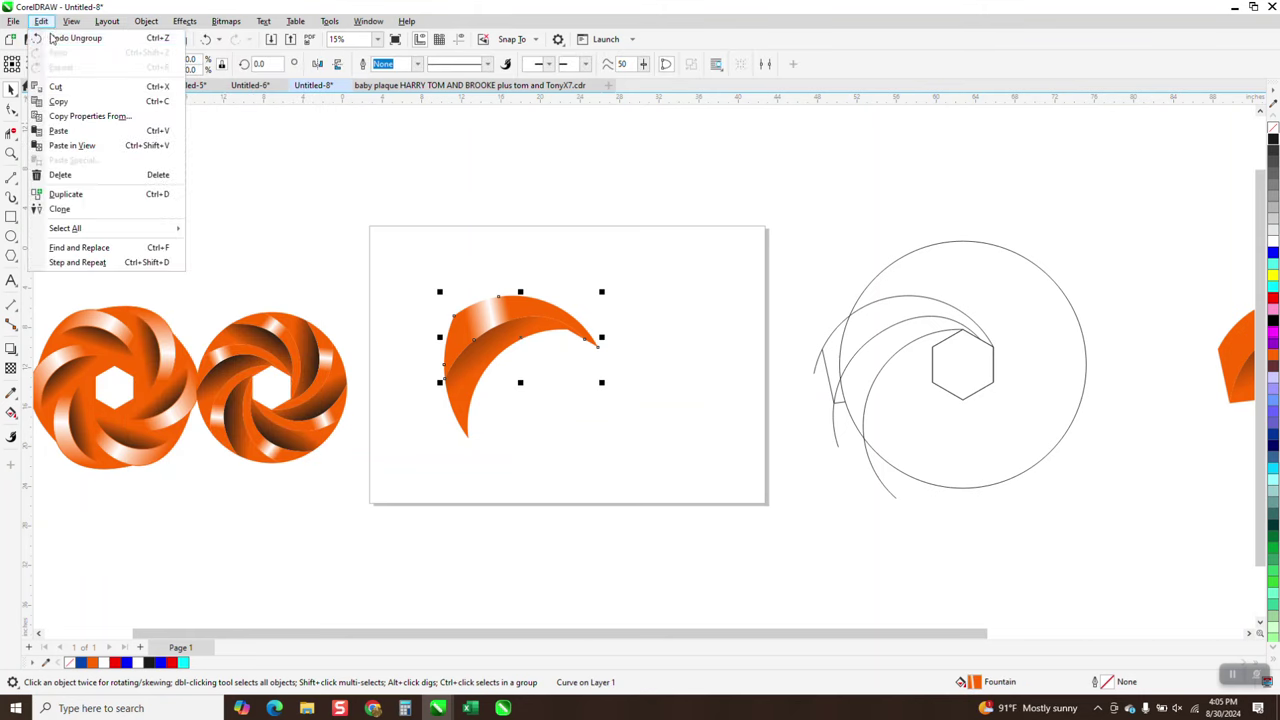
{"action": "left_click", "coordinate": [57, 206]}
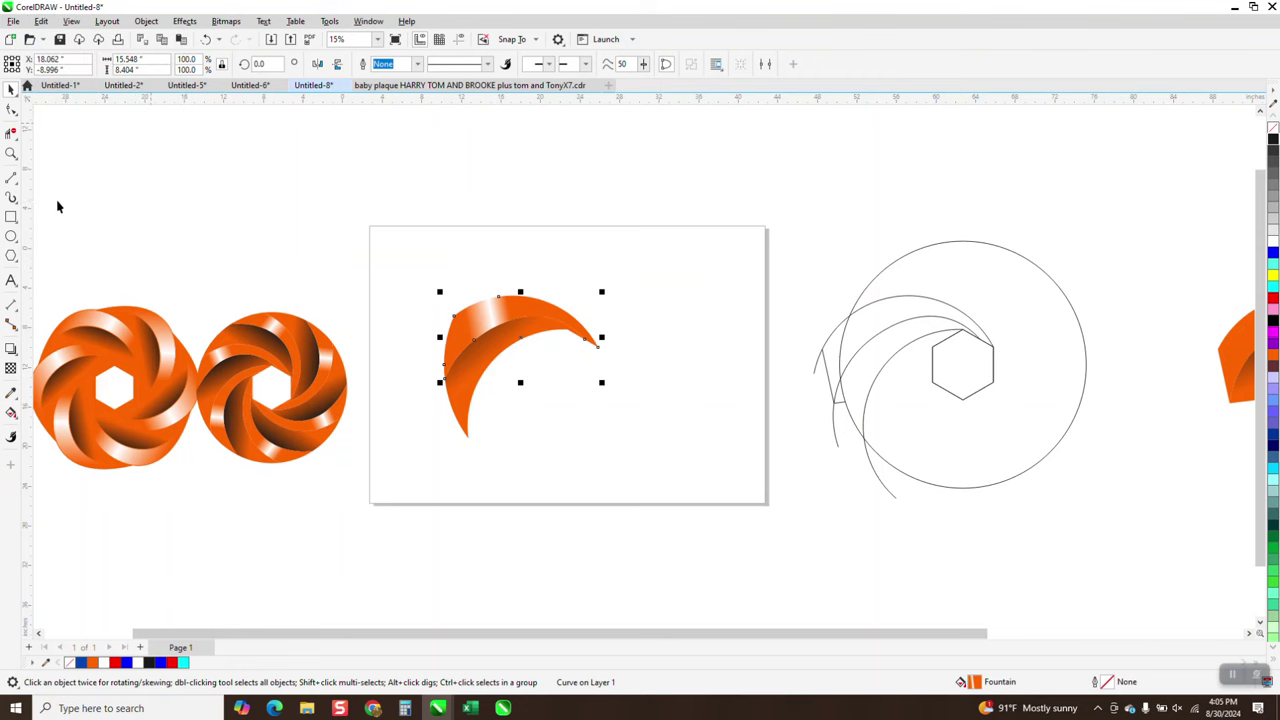
- Clone the inner dark-shaded piece of the segment on the page
{"action": "left_click", "coordinate": [485, 345]}
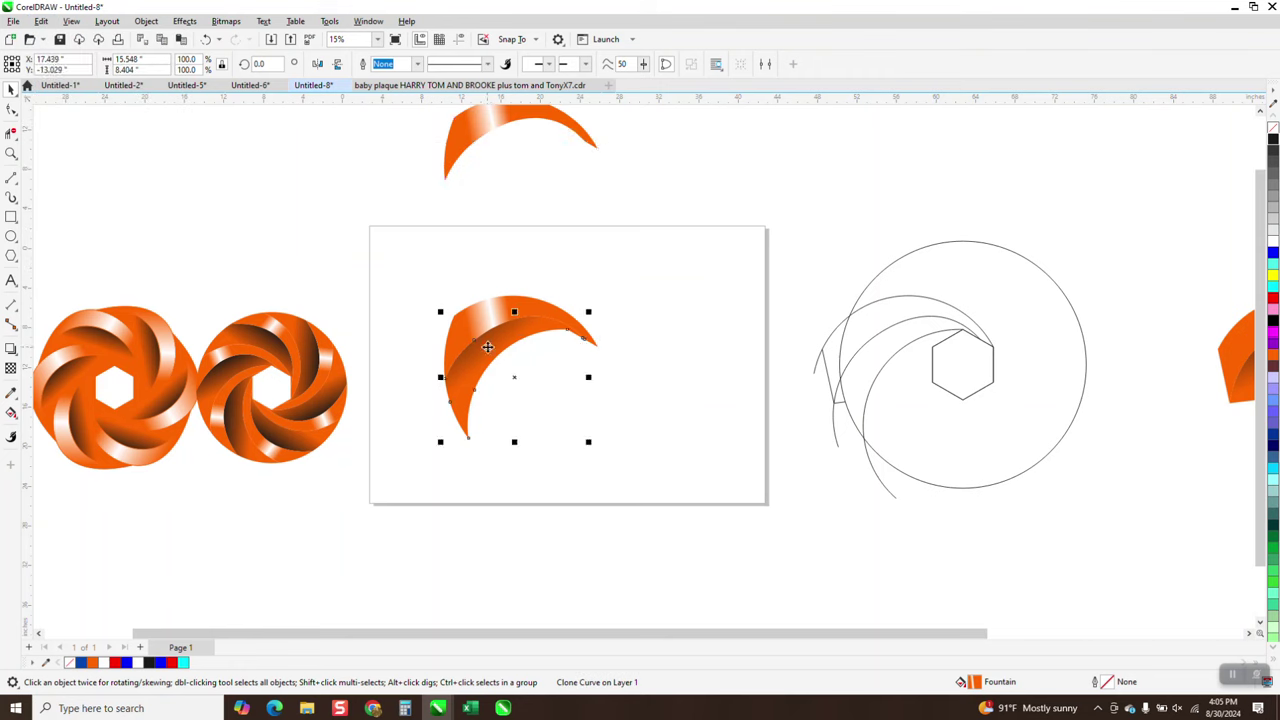
{"action": "left_click", "coordinate": [71, 21]}
{"action": "mouse_move", "coordinate": [40, 22]}
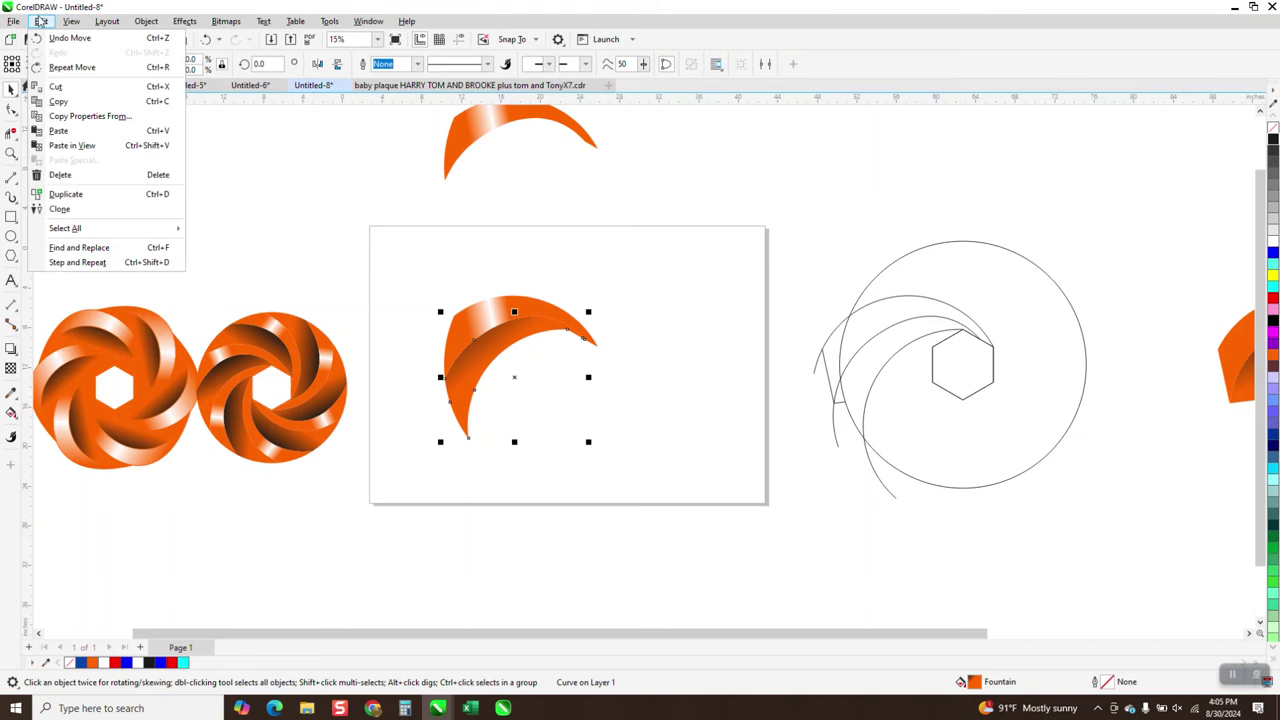
{"action": "left_click", "coordinate": [62, 209]}
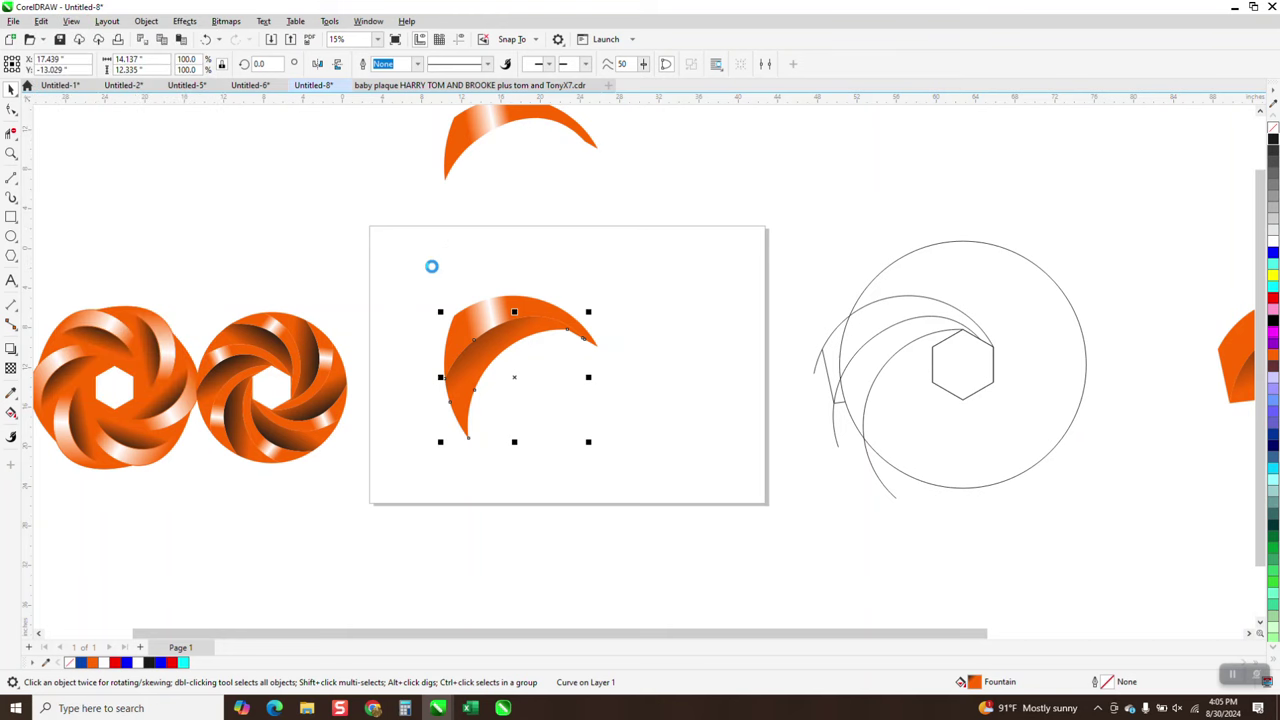
{"action": "scroll", "coordinate": [515, 285], "scroll_direction": "down", "scroll_amount": 2}
- Move both original segment pieces on the page 20 inches up and 20 inches right, beside their clones
{"action": "left_click", "coordinate": [508, 338]}
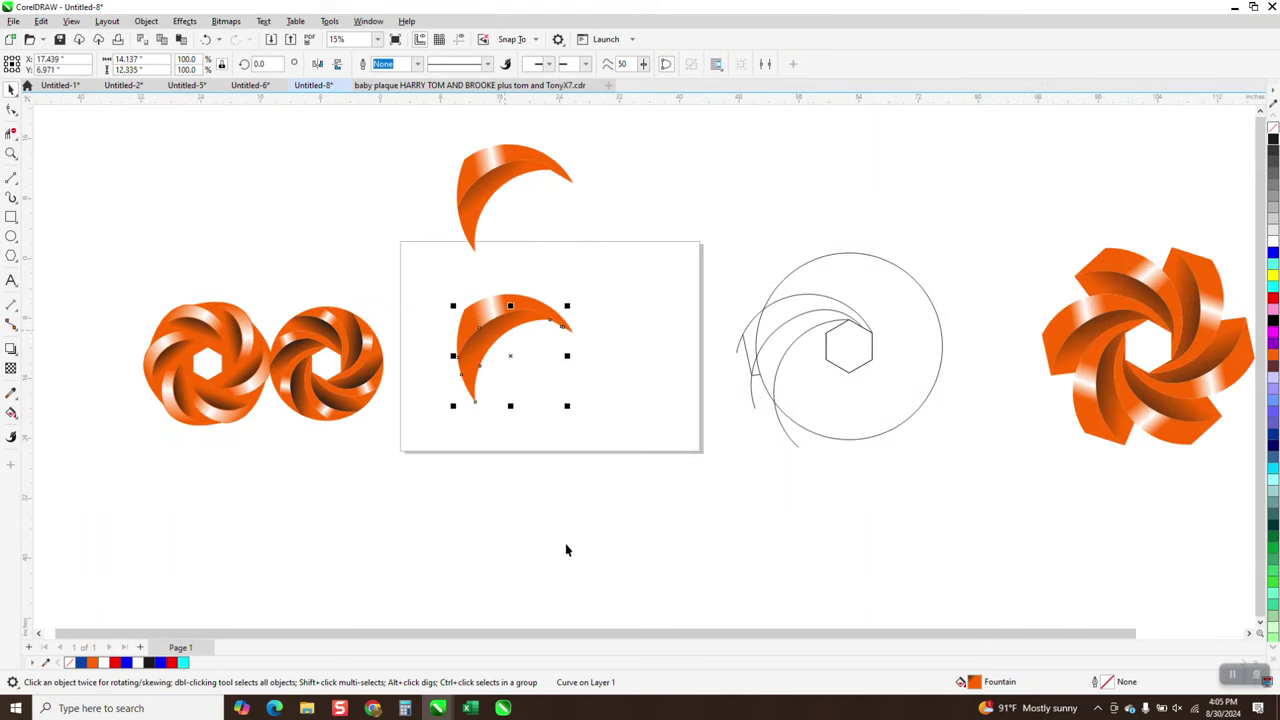
{"action": "left_click_drag", "start_coordinate": [427, 284], "coordinate": [609, 388]}
{"action": "key", "text": "Up"}
{"action": "key", "text": "Right"}
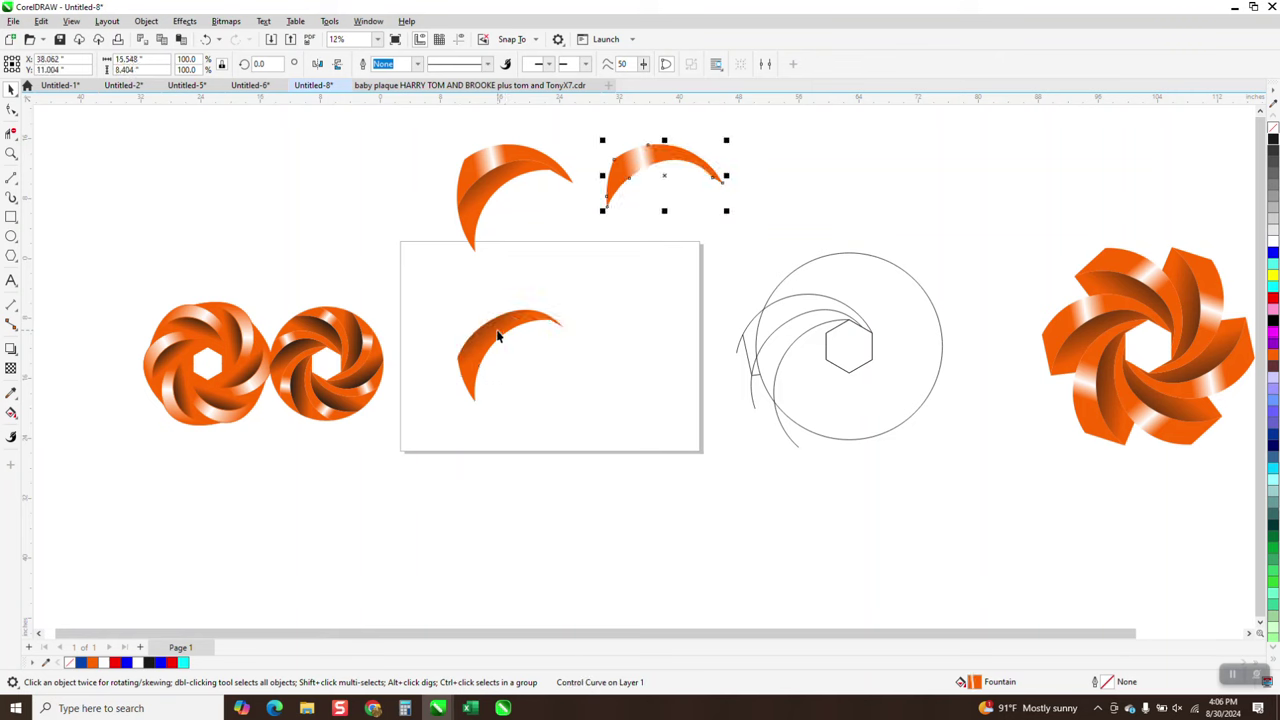
{"action": "left_click", "coordinate": [498, 330]}
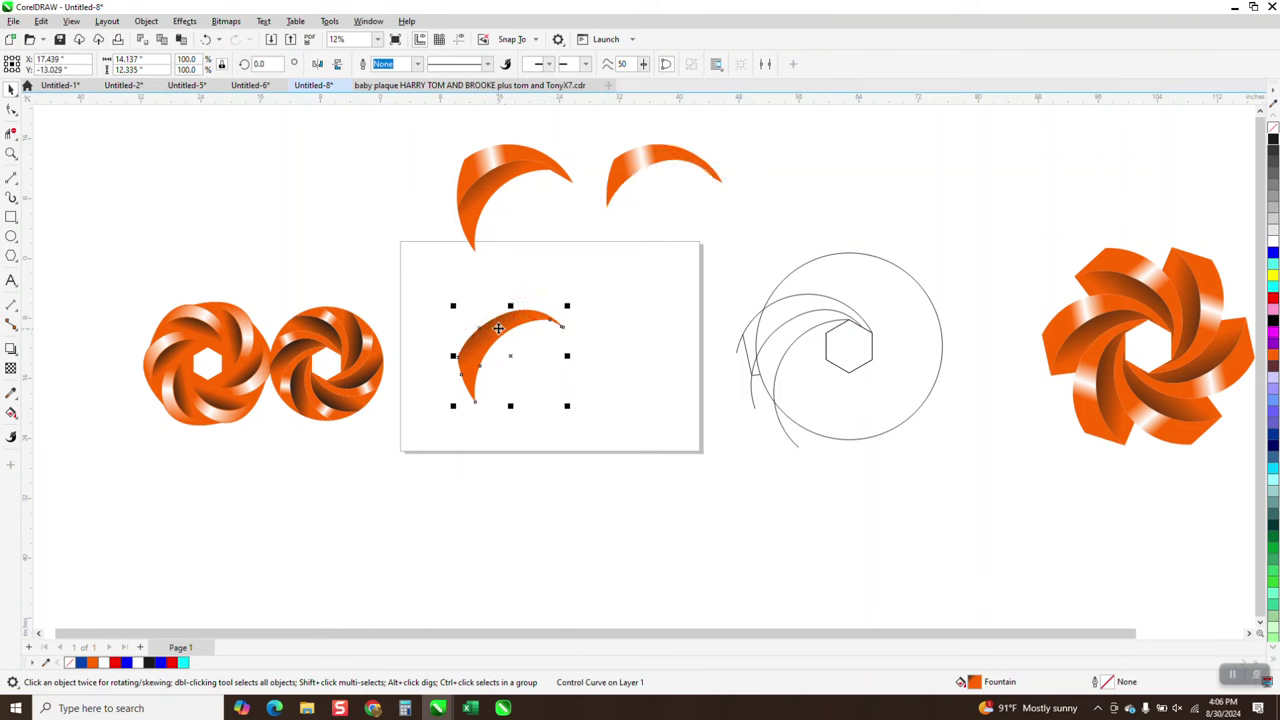
{"action": "key", "text": "Up"}
{"action": "key", "text": "Right"}
- Move the two cloned pieces 20 inches down onto the page and group them
{"action": "left_click_drag", "start_coordinate": [427, 132], "coordinate": [585, 272]}
{"action": "key", "text": "Down"}
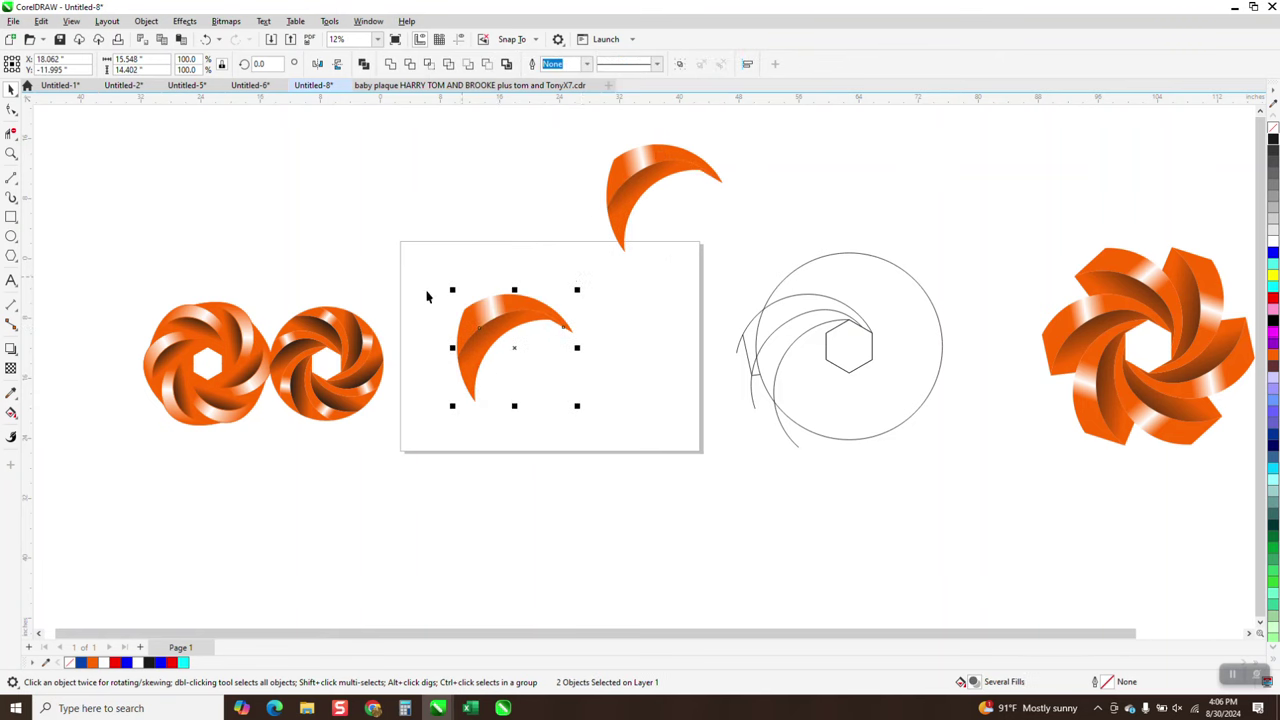
{"action": "left_click_drag", "start_coordinate": [427, 296], "coordinate": [635, 423]}
{"action": "key", "text": "ctrl+g"}
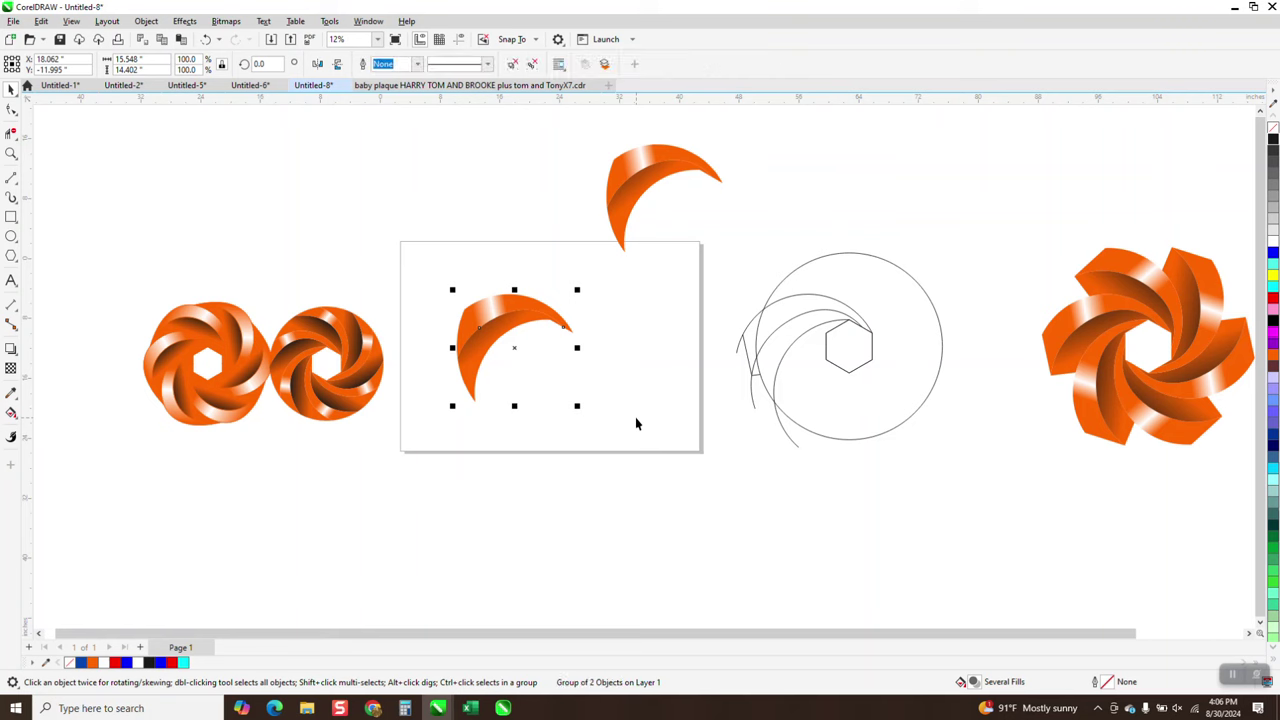
- Rotate copies of the grouped clone segment in 60-degree increments around the hexagonal centre to form a six-segment ring
{"action": "left_click", "coordinate": [256, 65]}
{"action": "key", "text": "Return"}
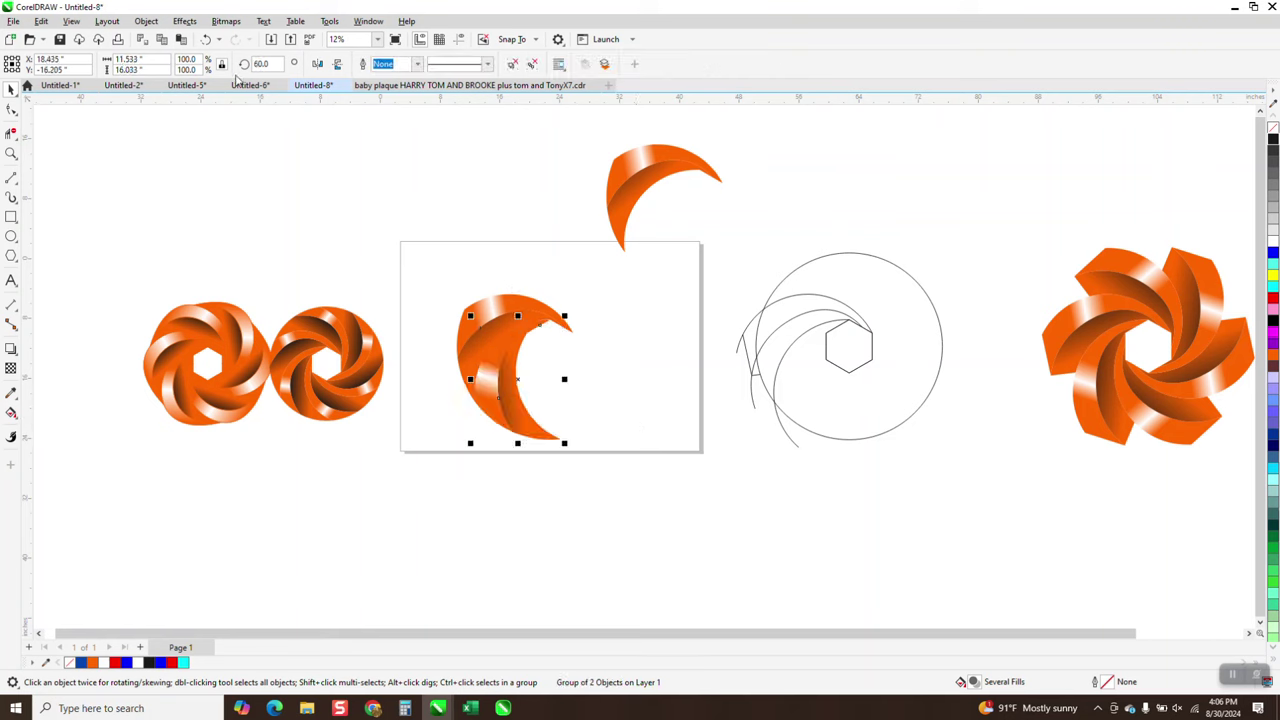
{"action": "key", "text": "ctrl+r"}
{"action": "key", "text": "ctrl+r"}
{"action": "key", "text": "ctrl+r"}
{"action": "key", "text": "ctrl+r"}
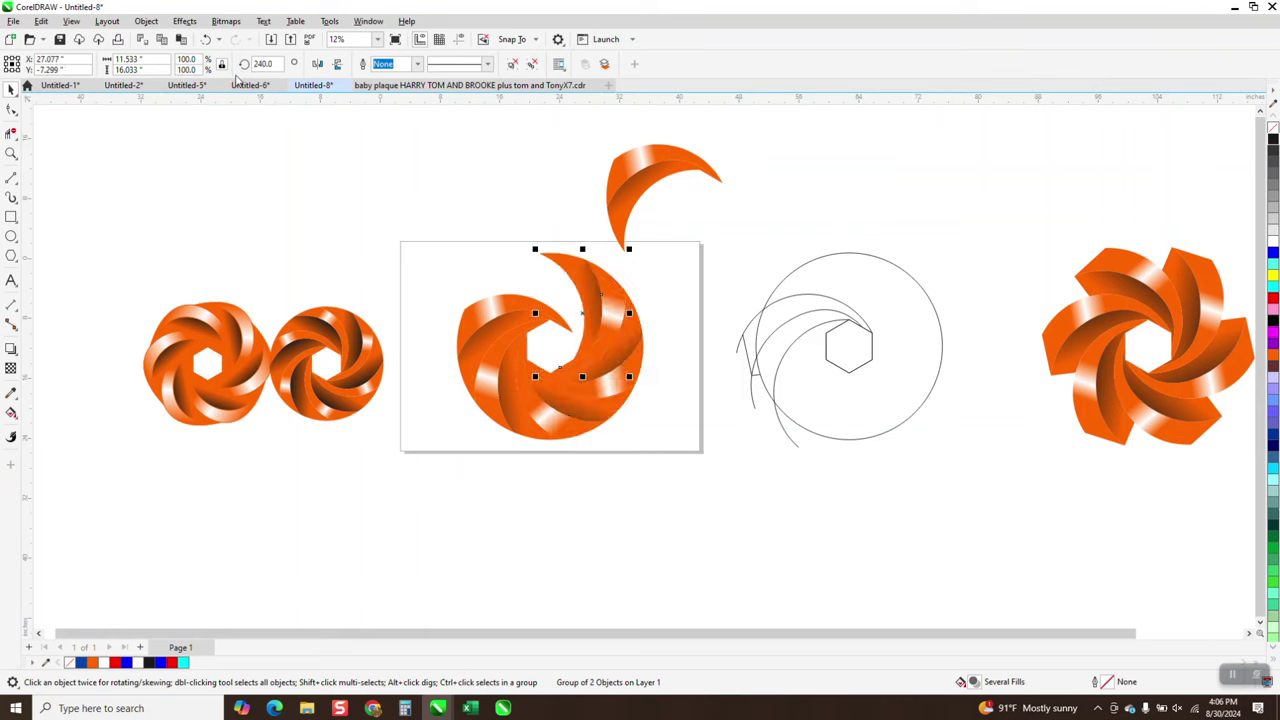
- Ungroup all six segments of the cloned ring into individual pieces
{"action": "left_click_drag", "start_coordinate": [396, 210], "coordinate": [694, 501]}
{"action": "left_click", "coordinate": [146, 21]}
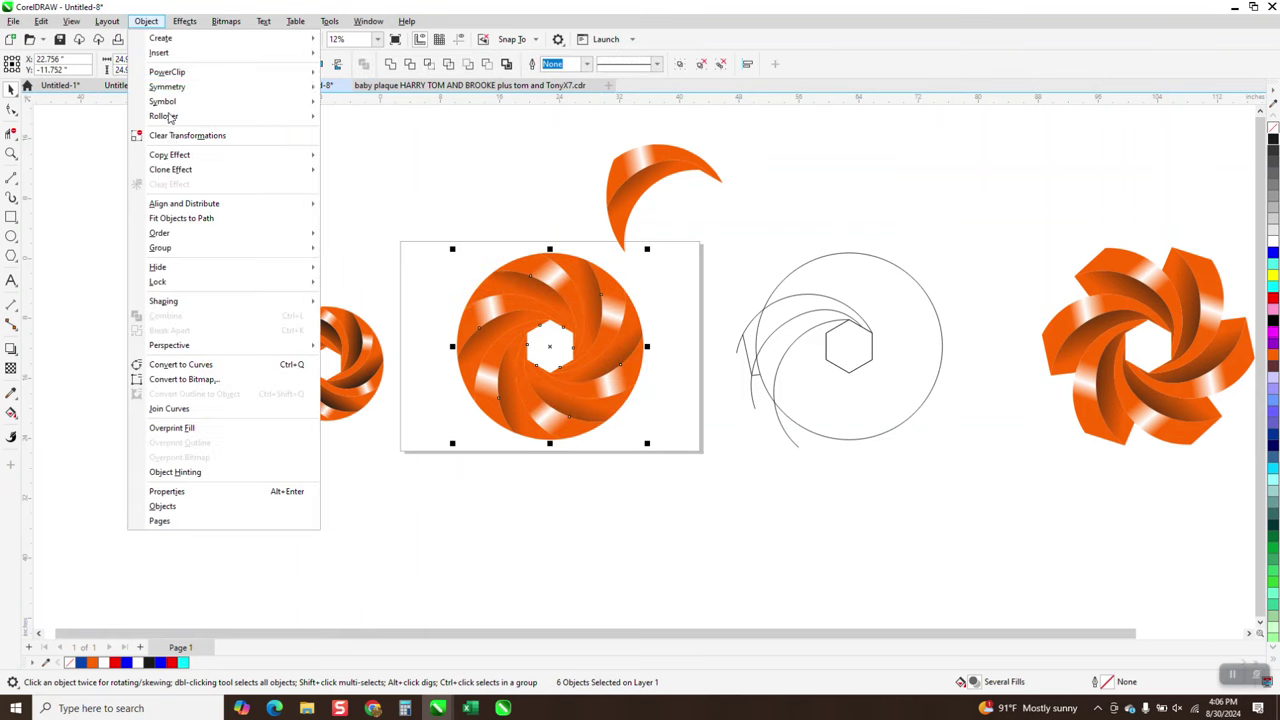
{"action": "mouse_move", "coordinate": [184, 254]}
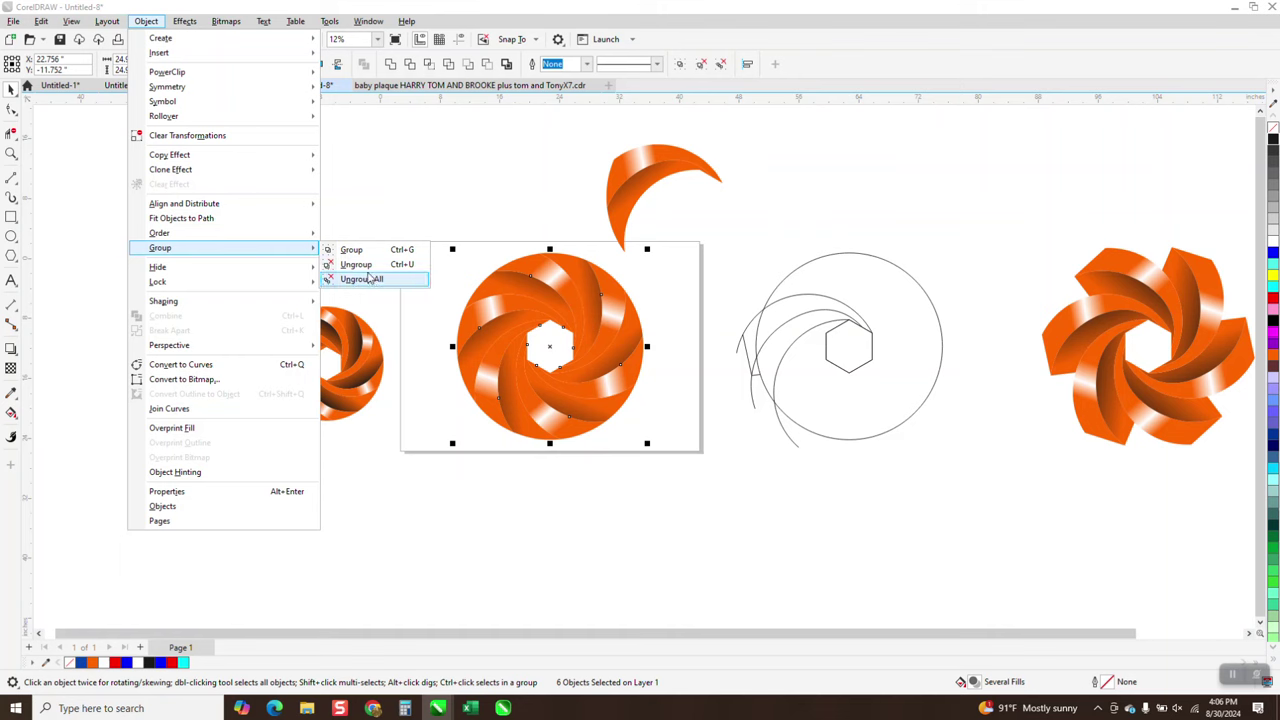
{"action": "left_click", "coordinate": [368, 279]}
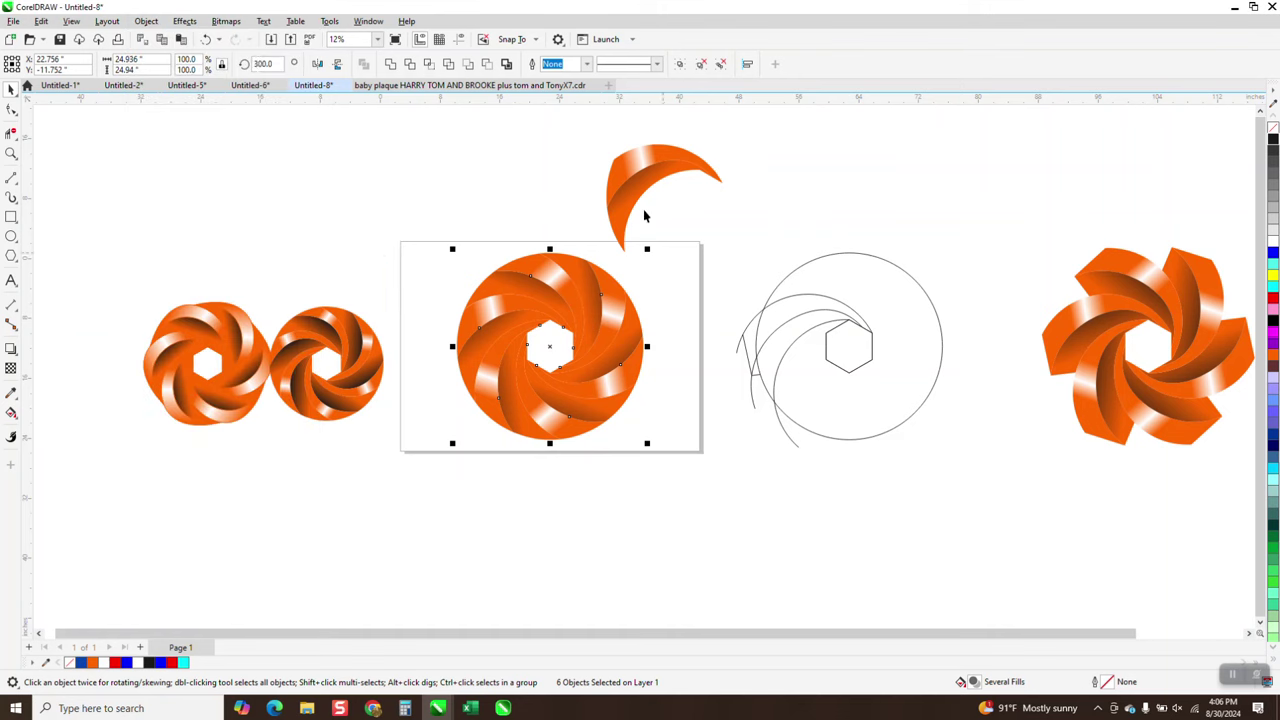
- Move the original two-piece segment about 7 inches right and 13 inches down, placing it beside the cloned ring
{"action": "left_click_drag", "start_coordinate": [579, 131], "coordinate": [757, 257]}
{"action": "left_click_drag", "start_coordinate": [660, 195], "coordinate": [689, 268]}
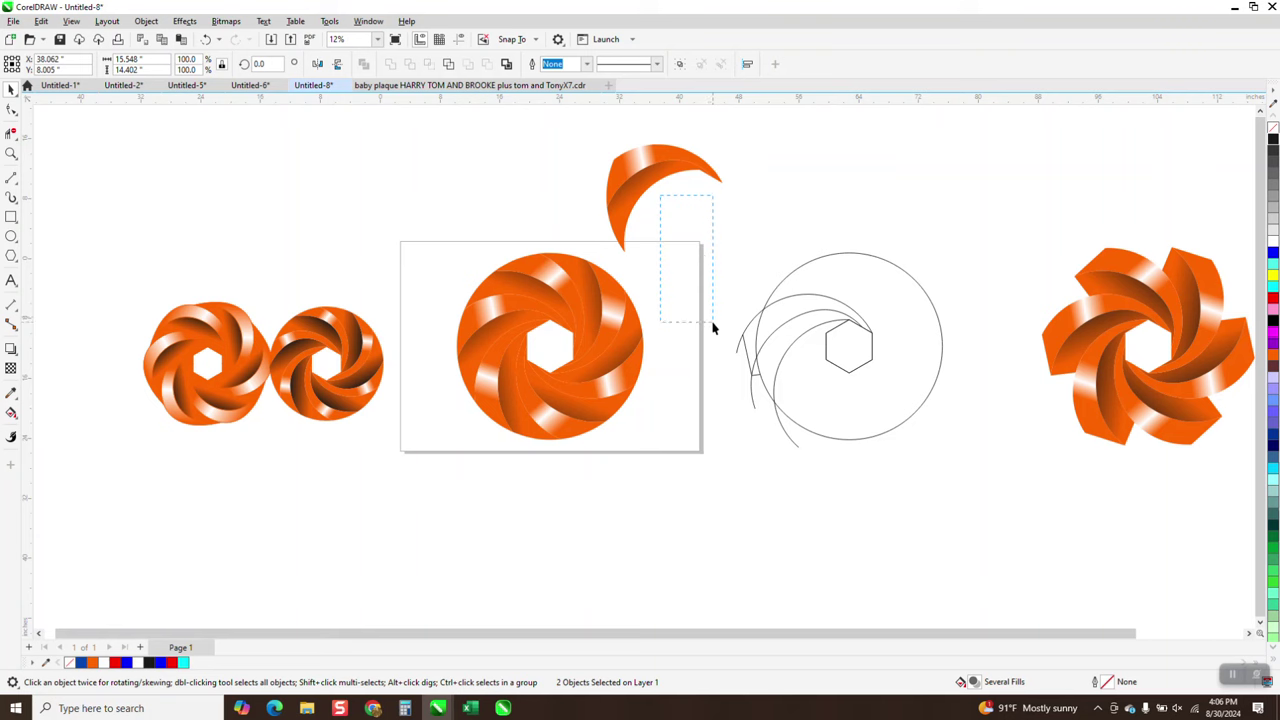
{"action": "left_click_drag", "start_coordinate": [595, 140], "coordinate": [741, 248]}
{"action": "left_click_drag", "start_coordinate": [666, 200], "coordinate": [716, 298]}
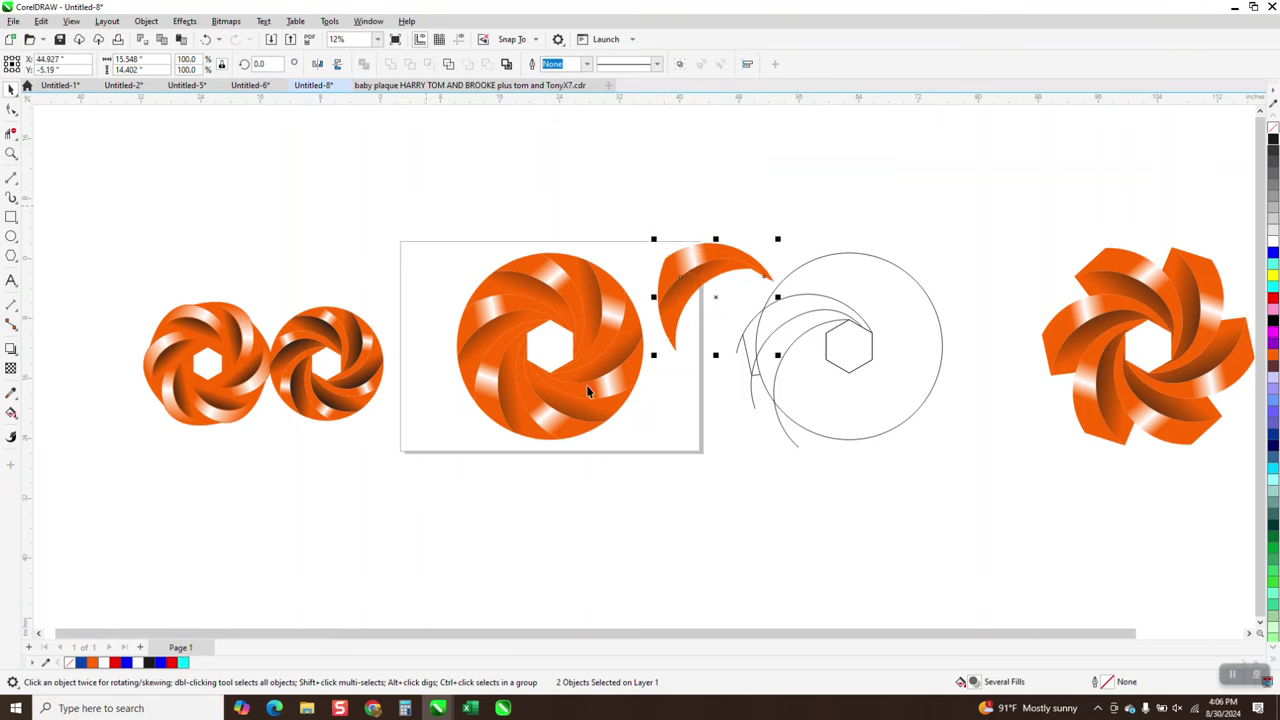
- Shorten the fountain fill on the original segment's inner piece by moving its black end closer to the orange end
{"action": "mouse_move", "coordinate": [426, 206]}
{"action": "left_mouse_down"}
{"action": "mouse_move", "coordinate": [694, 434]}
{"action": "mouse_move", "coordinate": [889, 483]}
{"action": "left_mouse_up"}
{"action": "left_click", "coordinate": [11, 154]}
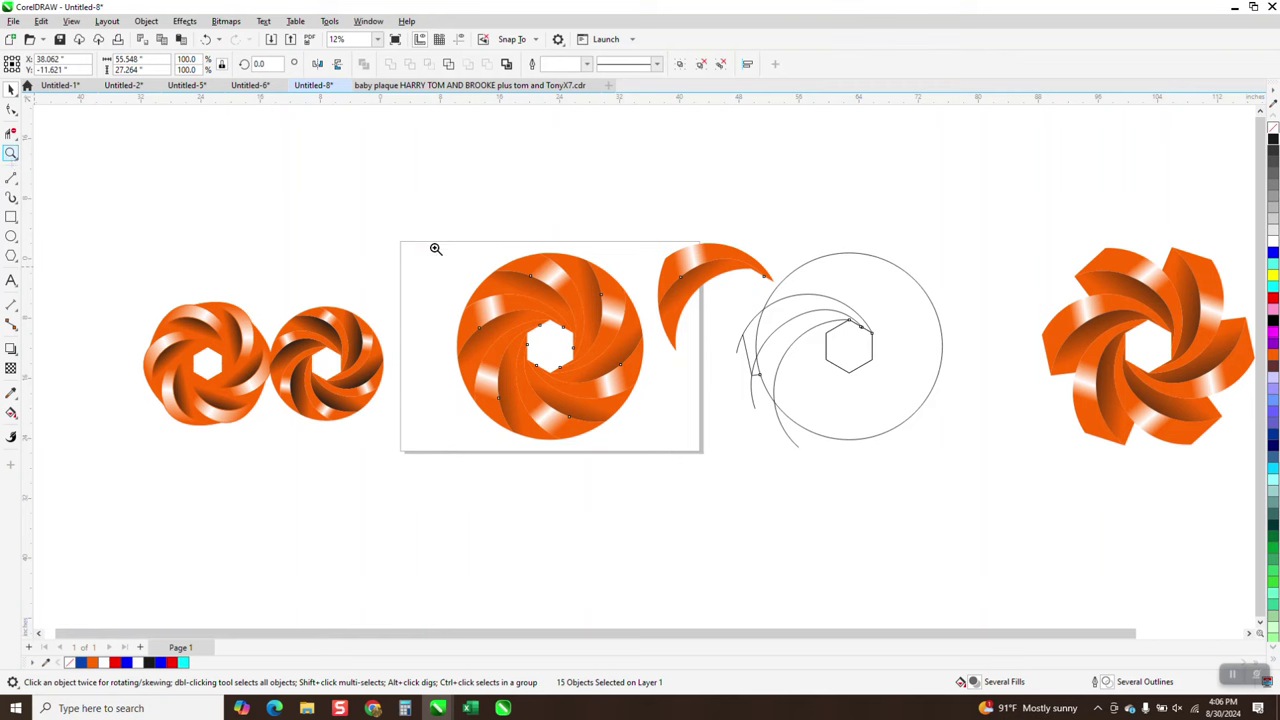
{"action": "left_click_drag", "start_coordinate": [843, 466], "coordinate": [843, 466]}
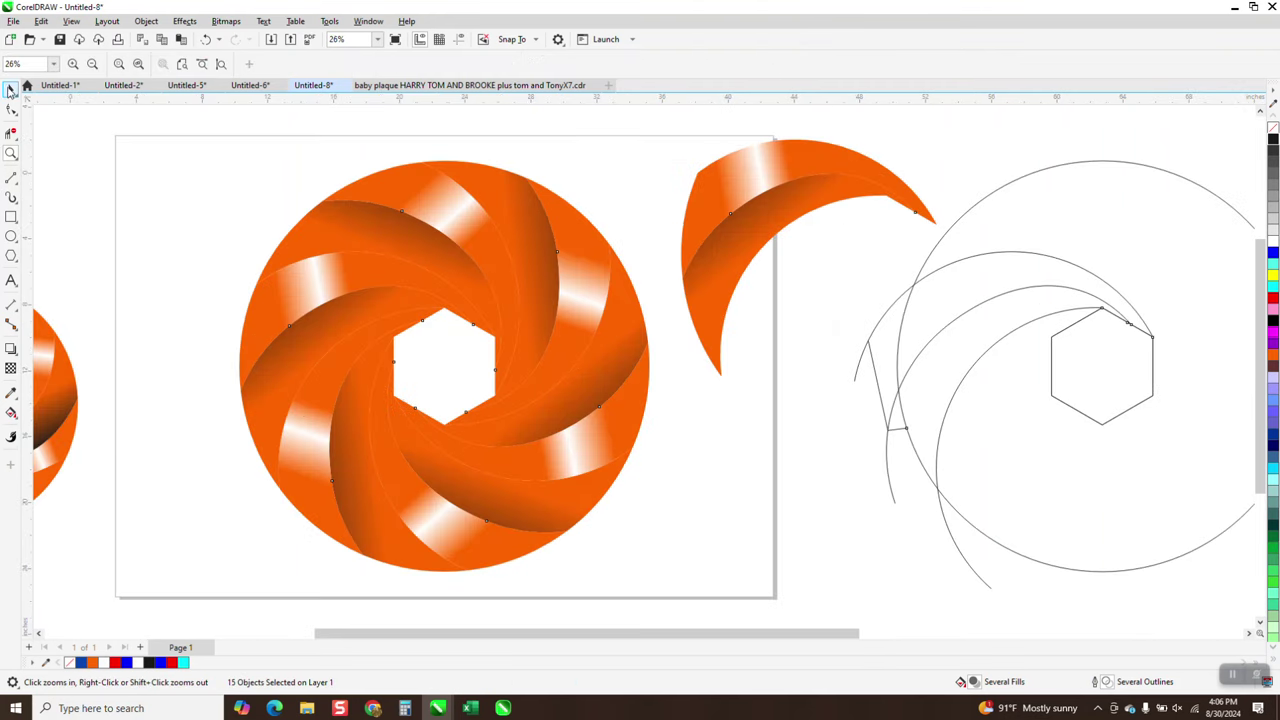
{"action": "key", "text": "space"}
{"action": "left_click", "coordinate": [767, 228]}
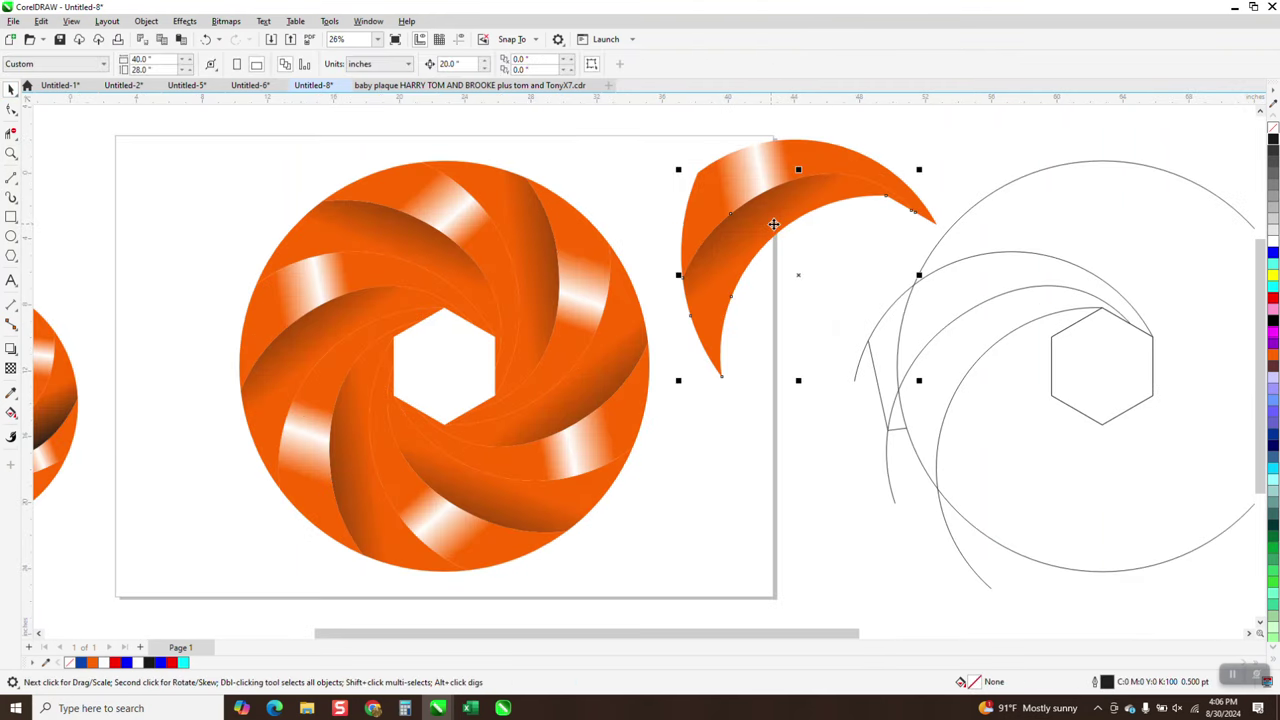
{"action": "left_click", "coordinate": [17, 425]}
{"action": "left_click", "coordinate": [45, 414]}
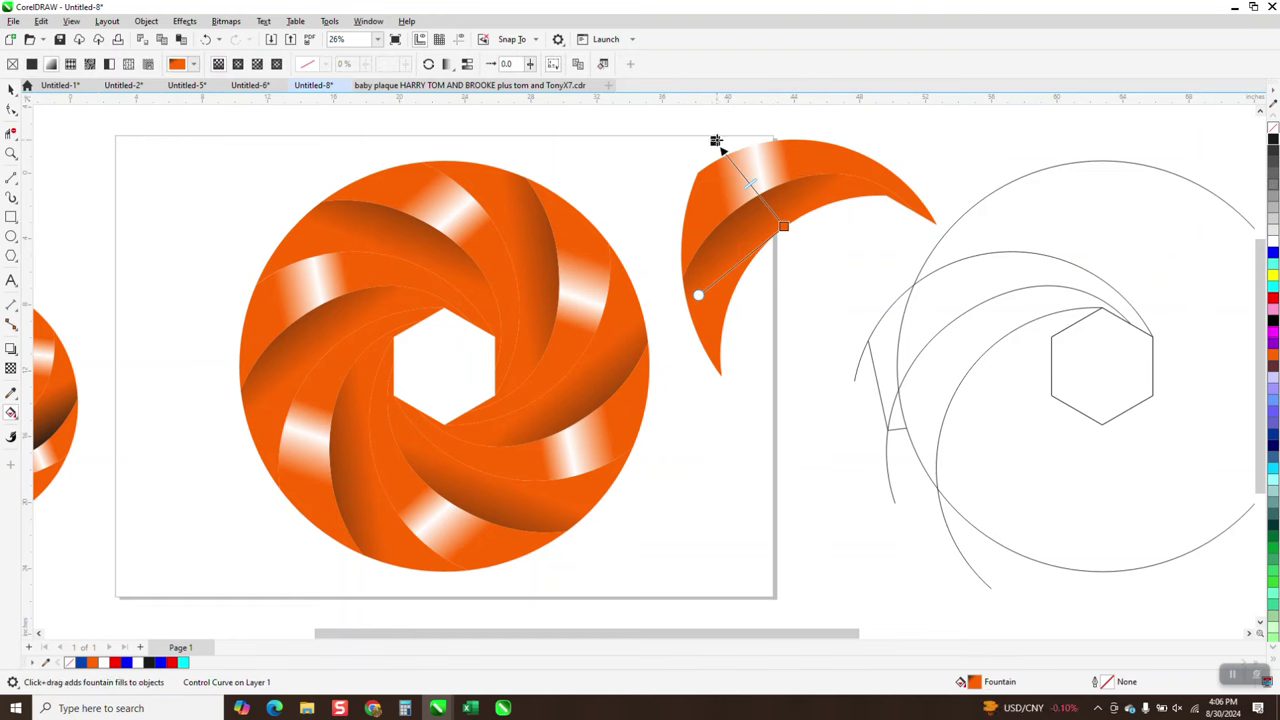
{"action": "left_click_drag", "start_coordinate": [716, 141], "coordinate": [749, 176]}
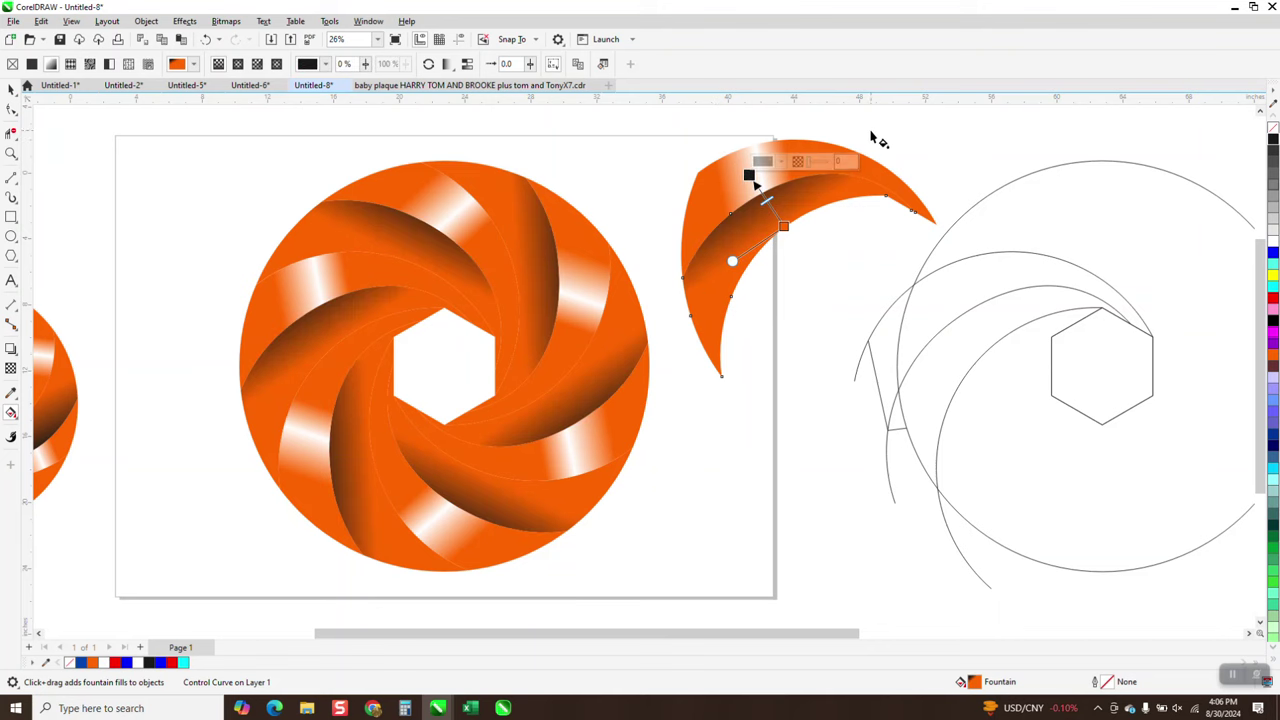
- Try different end positions and a shifted midpoint for the inner piece's orange-to-black fill, and undo these changes
{"action": "mouse_move", "coordinate": [733, 260]}
{"action": "left_mouse_down"}
{"action": "mouse_move", "coordinate": [788, 339]}
{"action": "mouse_move", "coordinate": [733, 252]}
{"action": "left_mouse_up"}
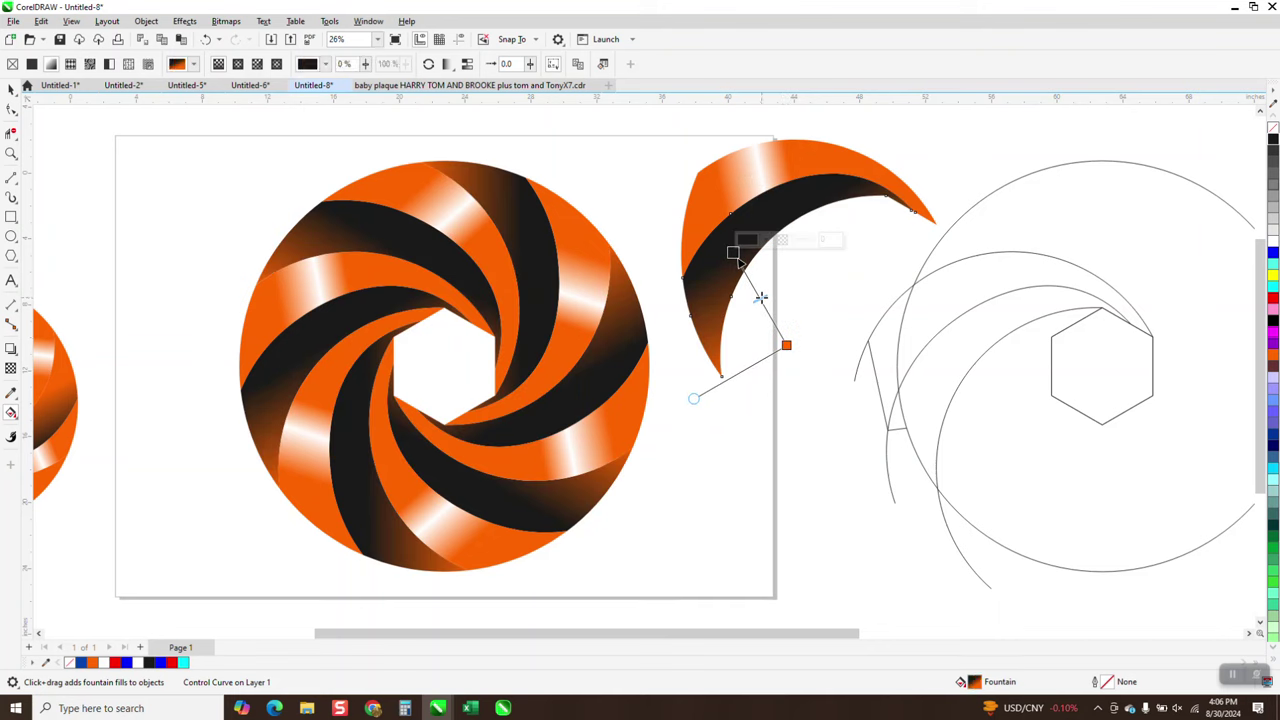
{"action": "left_click_drag", "start_coordinate": [761, 298], "coordinate": [738, 254]}
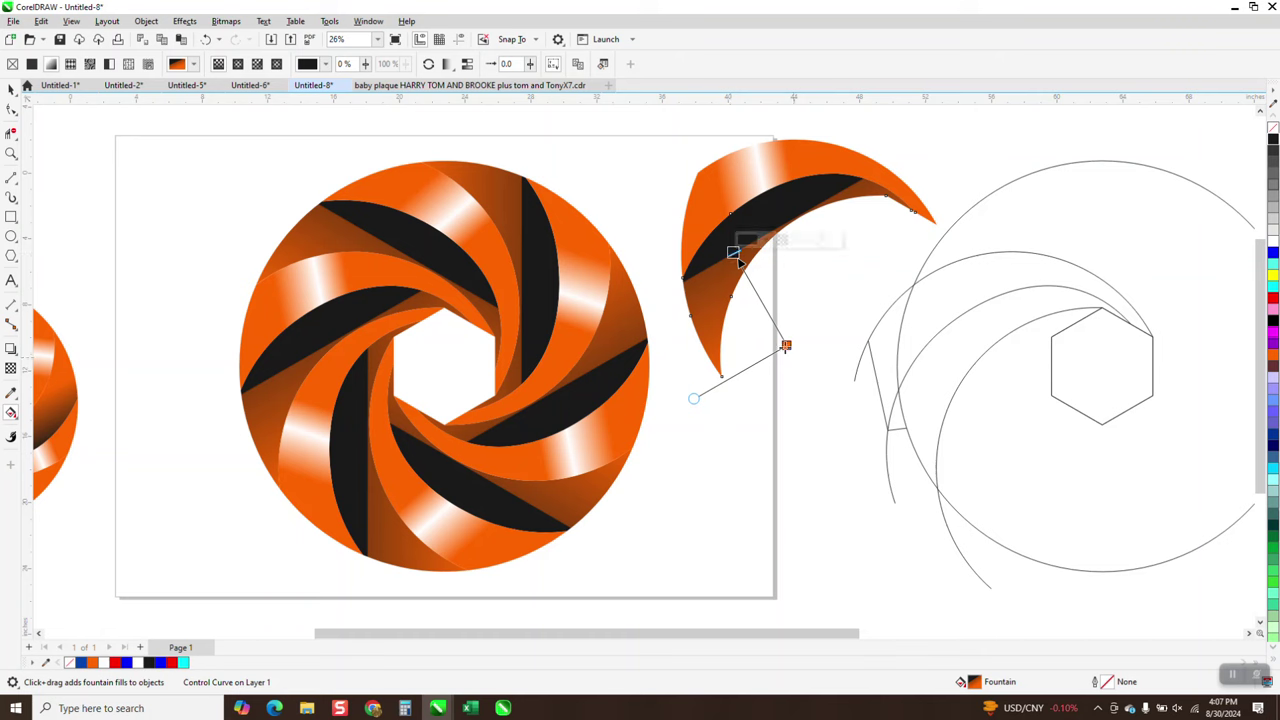
{"action": "left_click_drag", "start_coordinate": [787, 344], "coordinate": [788, 256]}
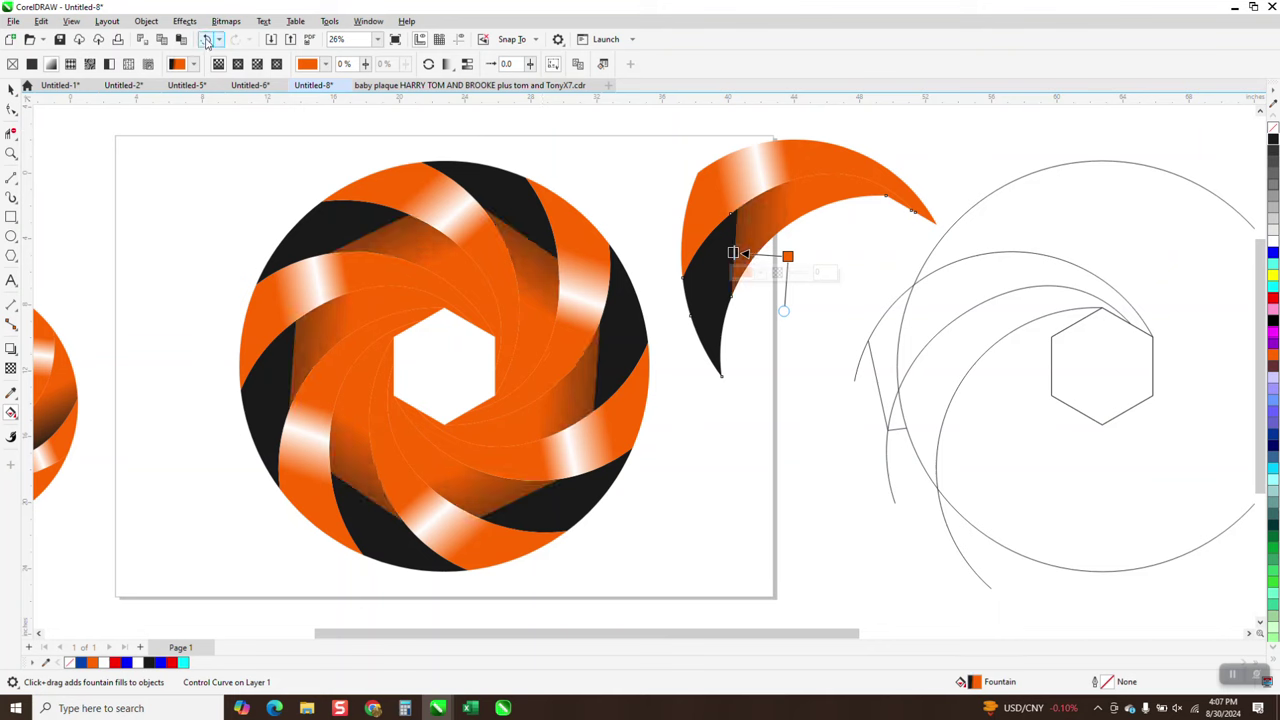
{"action": "left_click", "coordinate": [206, 41]}
{"action": "left_click", "coordinate": [206, 41]}
{"action": "left_click", "coordinate": [206, 41]}
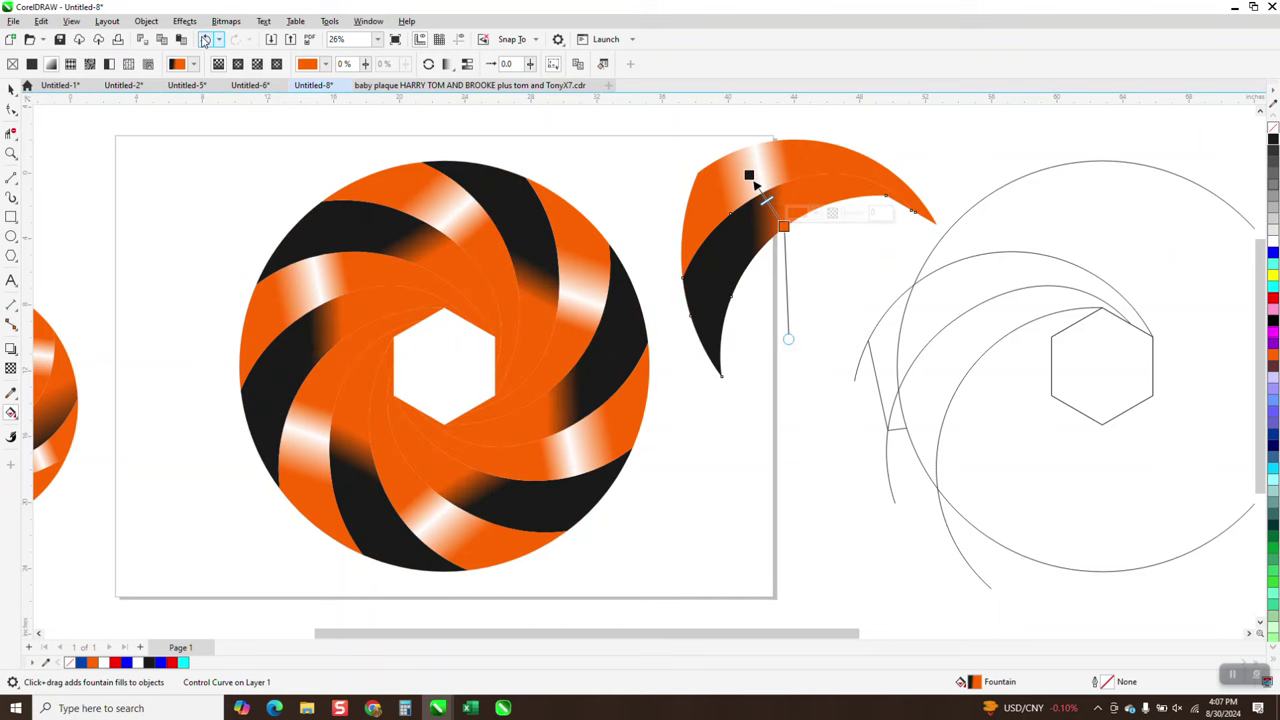
{"action": "left_click", "coordinate": [206, 41]}
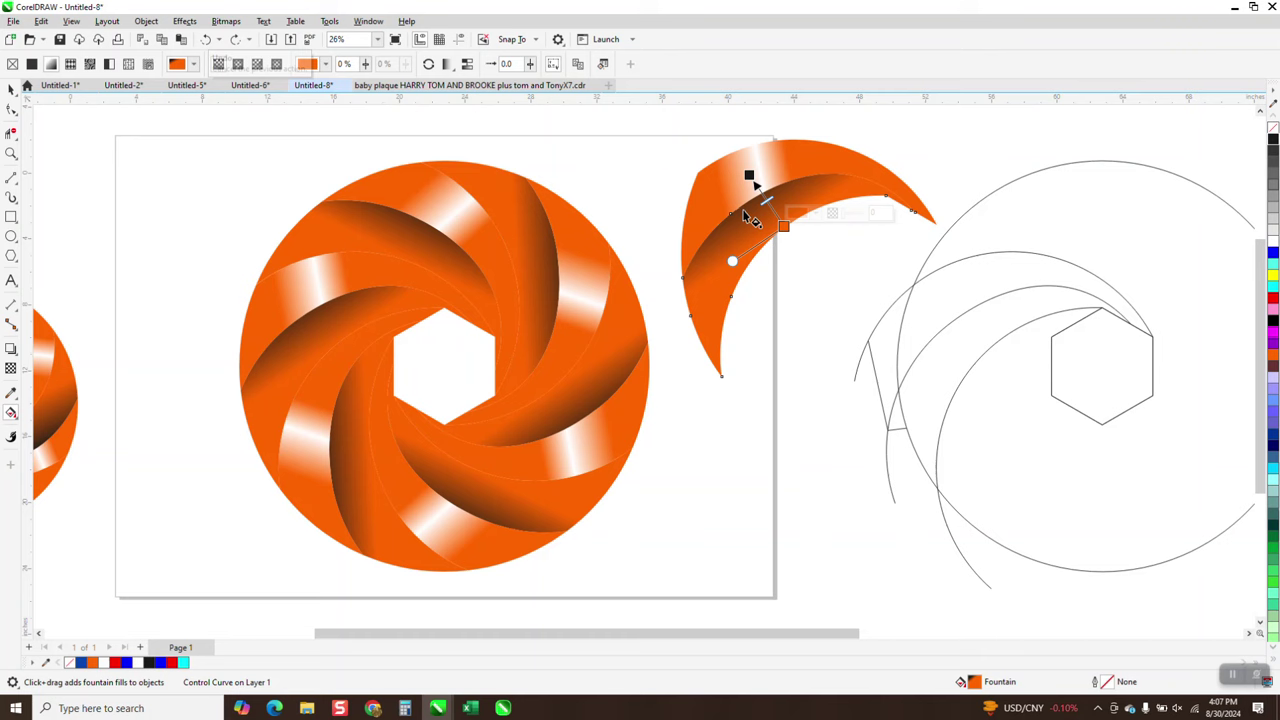
- Move the black end of the inner piece's fountain fill onto the piece's outer edge for a darker shadow
{"action": "left_click_drag", "start_coordinate": [750, 176], "coordinate": [758, 195]}
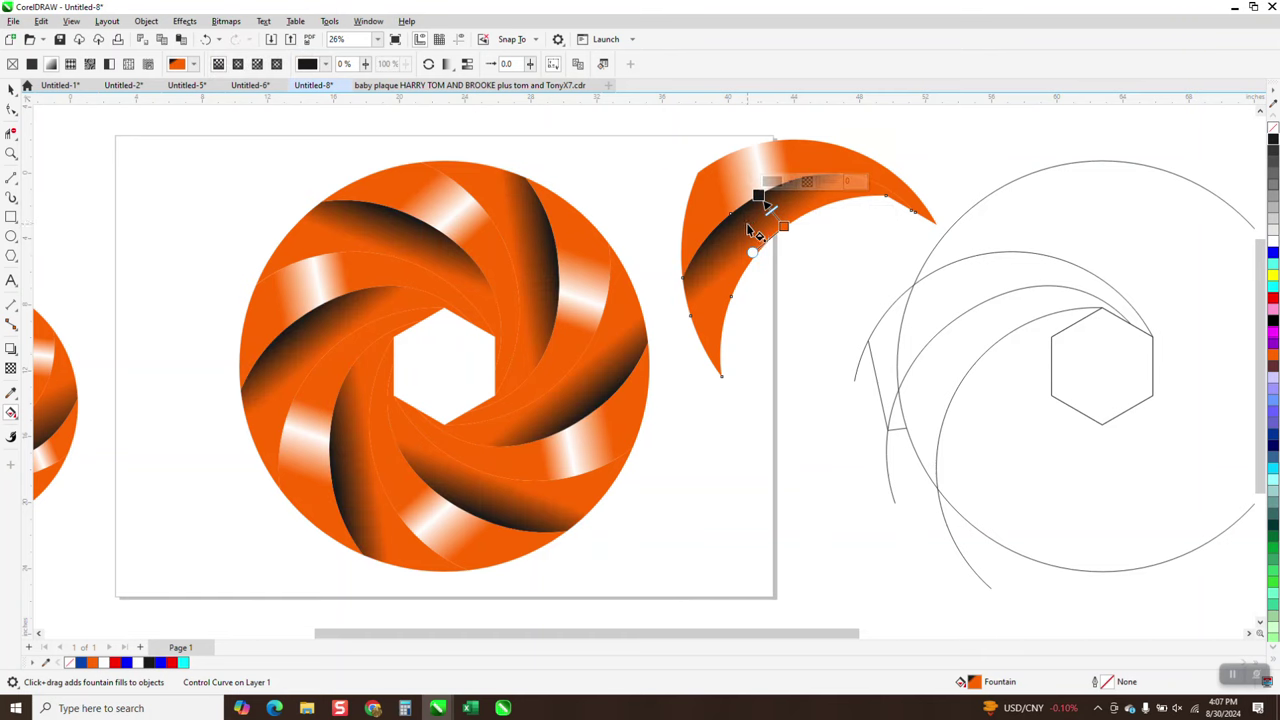
- Try a blue highlight in place of white in the original outer piece's fountain fill, and undo it
{"action": "left_click", "coordinate": [810, 163]}
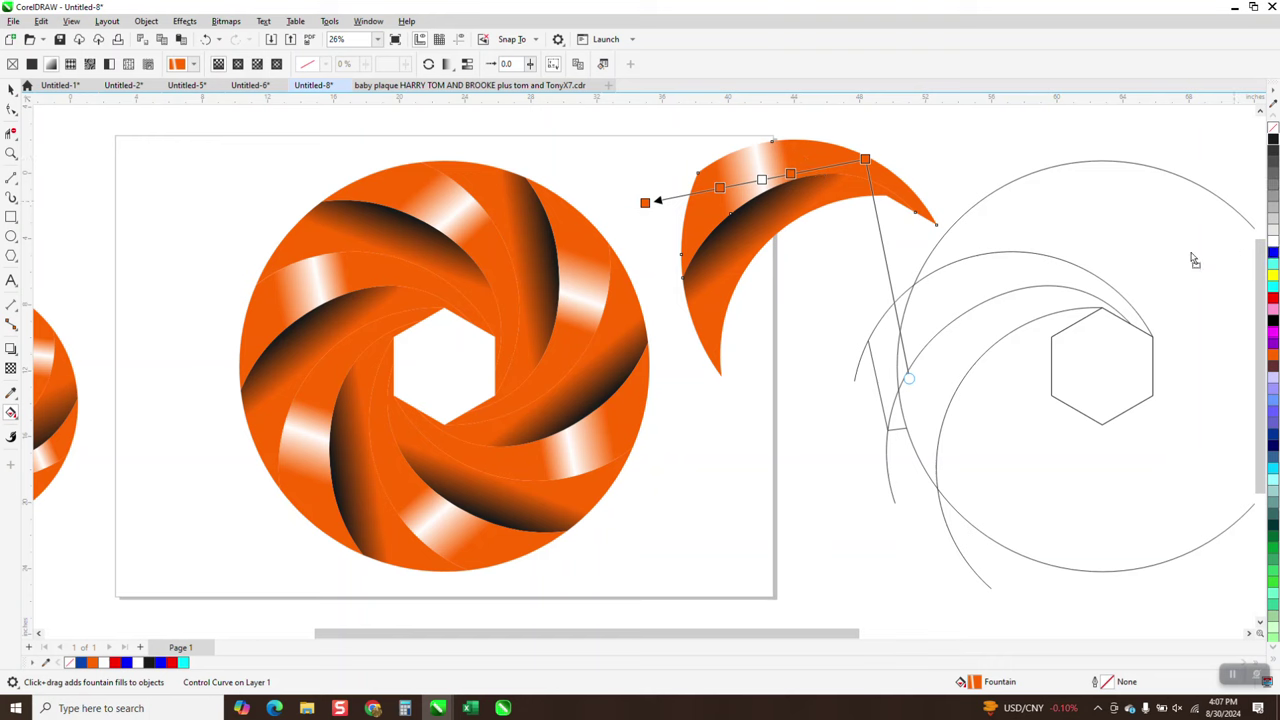
{"action": "left_click_drag", "start_coordinate": [1273, 252], "coordinate": [762, 180]}
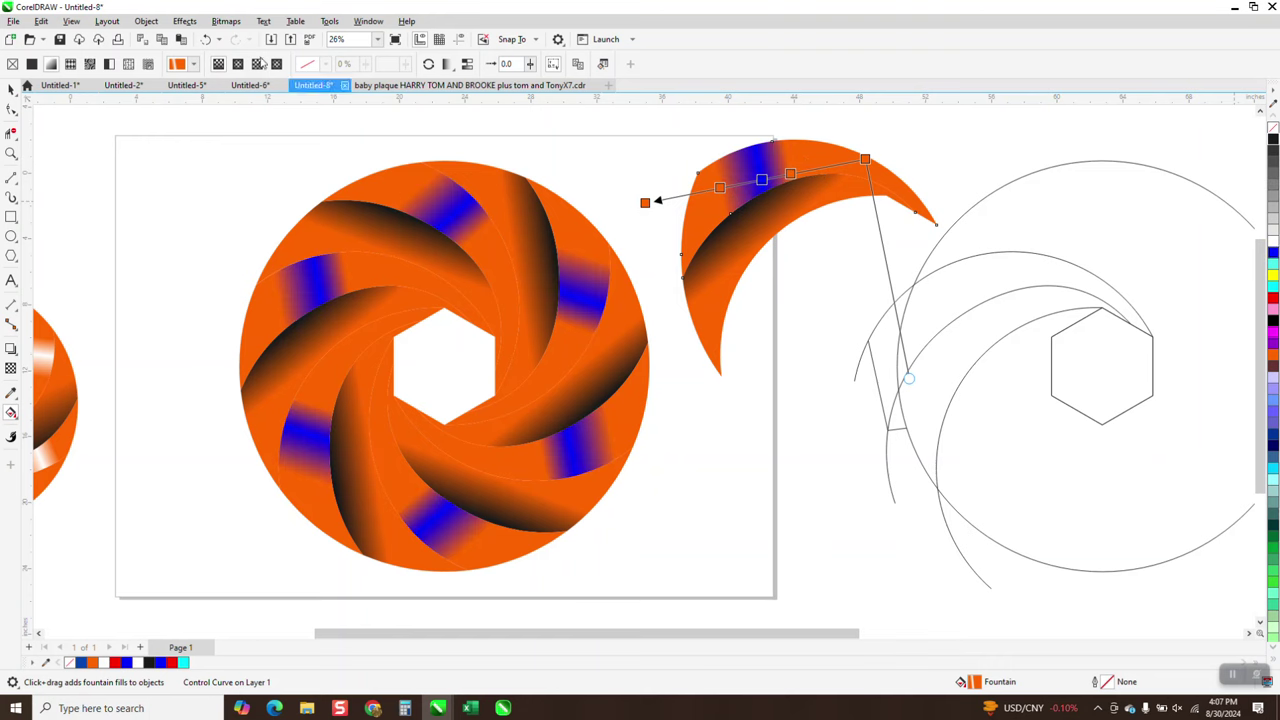
{"action": "left_click", "coordinate": [205, 39]}
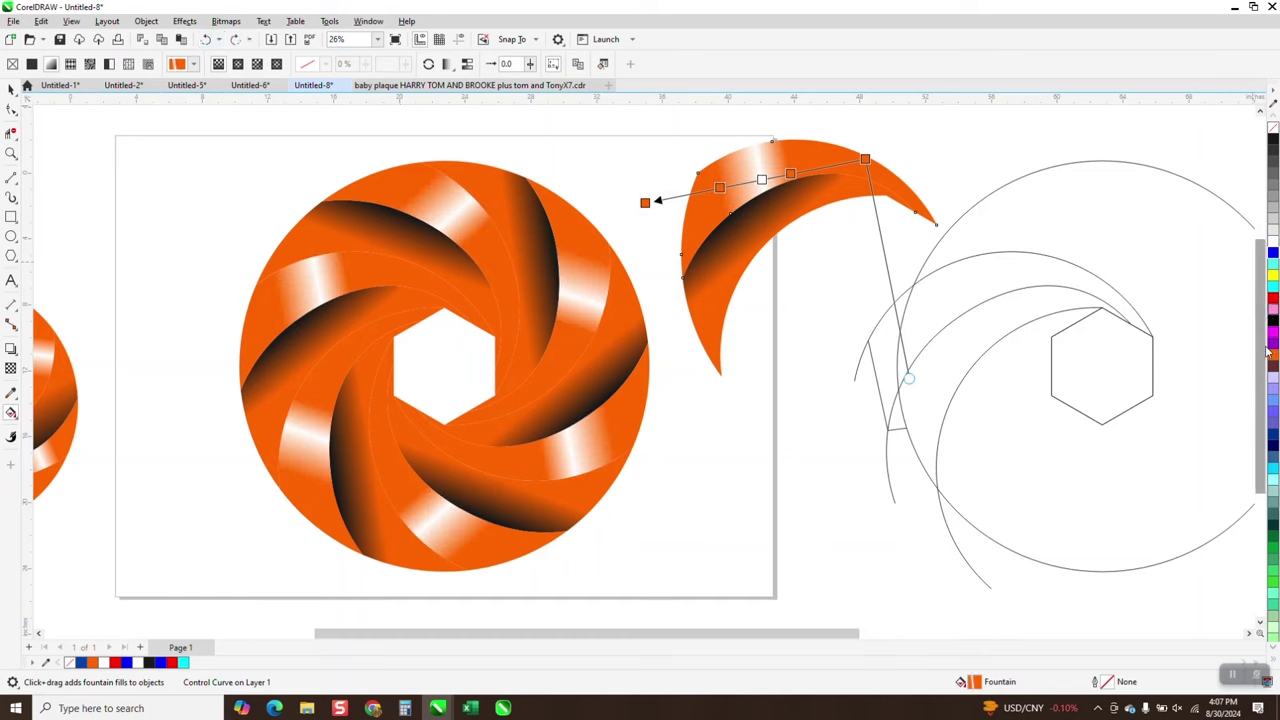
- Narrow the original outer piece's white highlight by adding an orange colour stop on each side of it in the fountain fill
{"action": "left_click_drag", "start_coordinate": [1270, 354], "coordinate": [785, 175]}
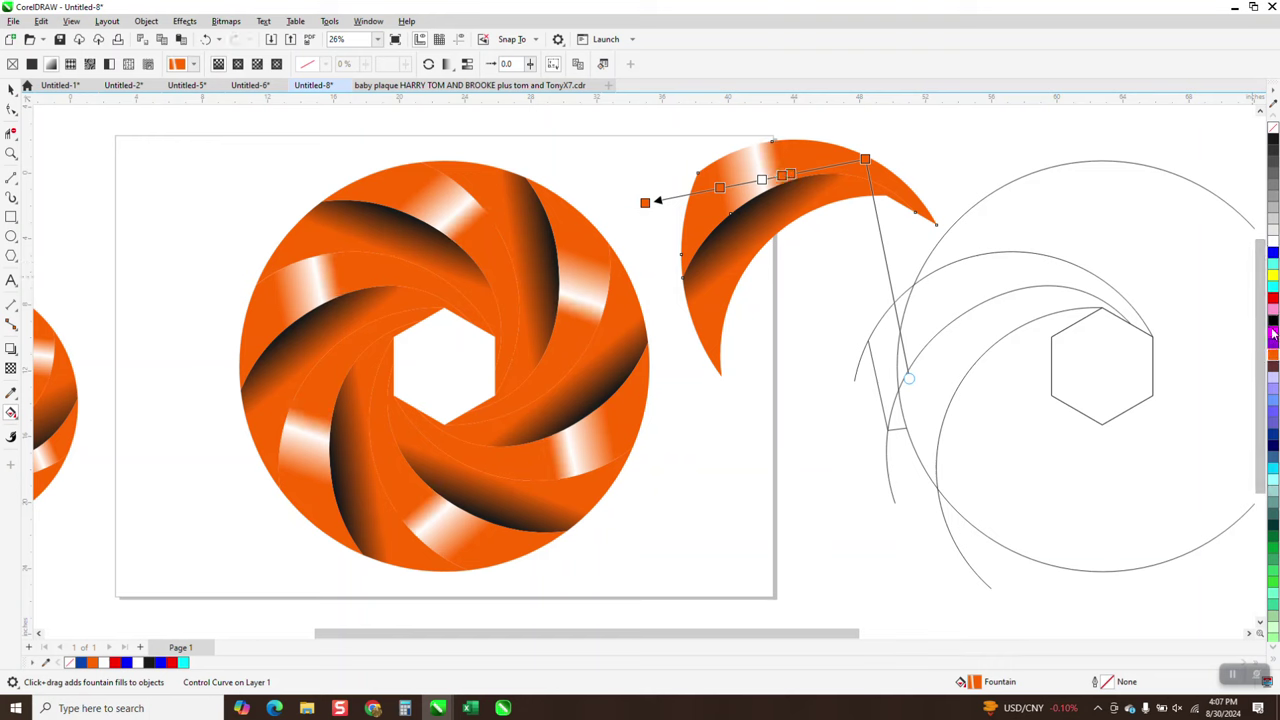
{"action": "left_click_drag", "start_coordinate": [1272, 356], "coordinate": [748, 182]}
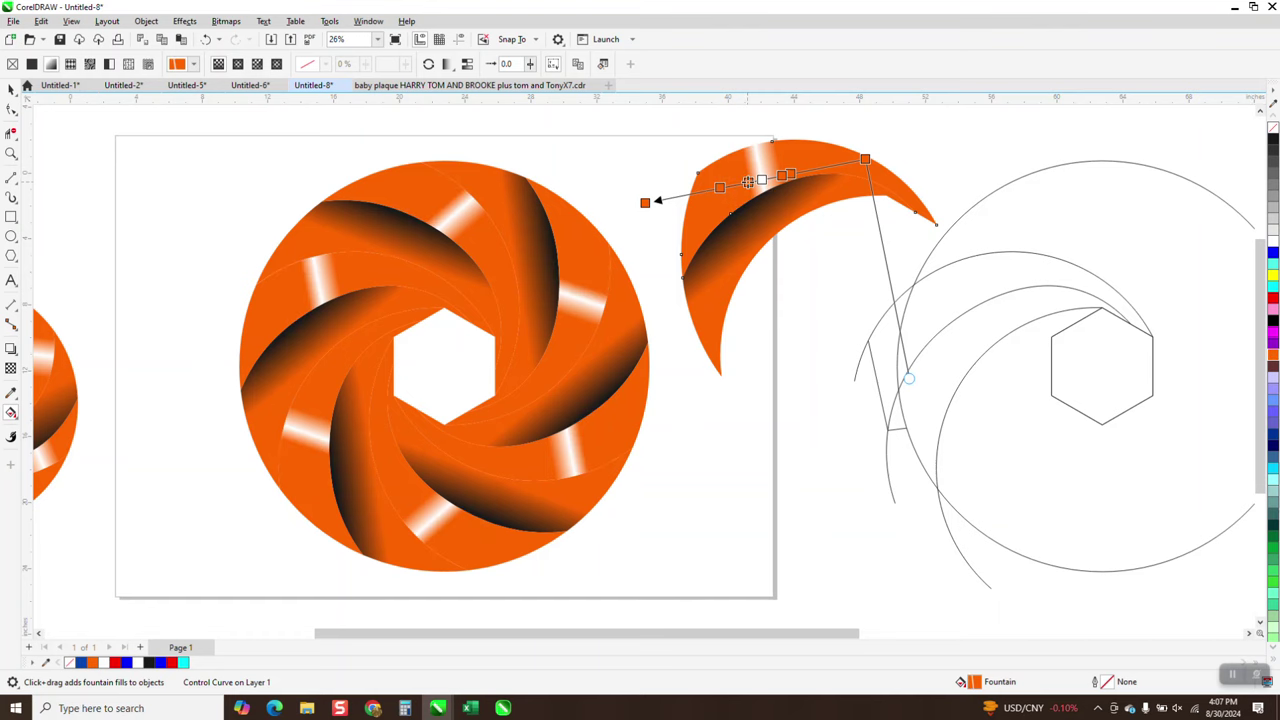
{"action": "scroll", "coordinate": [749, 181], "scroll_direction": "down", "scroll_amount": 1}
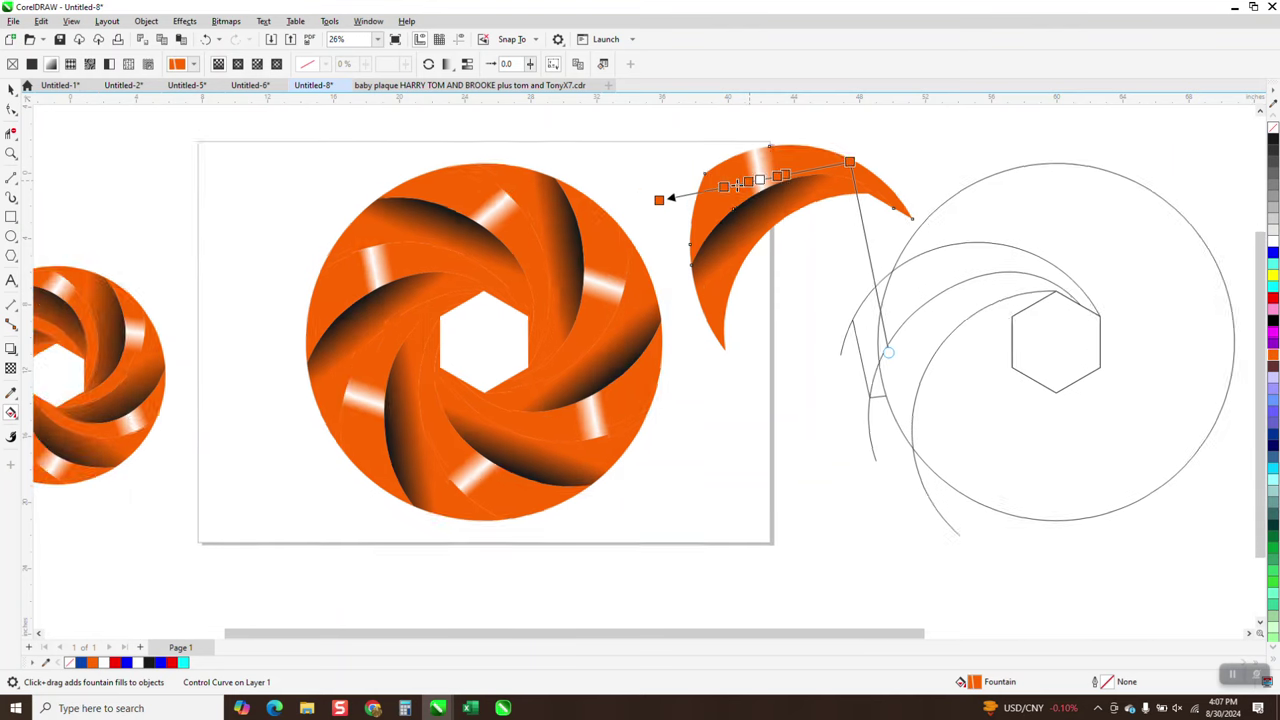
{"action": "left_click", "coordinate": [10, 88]}
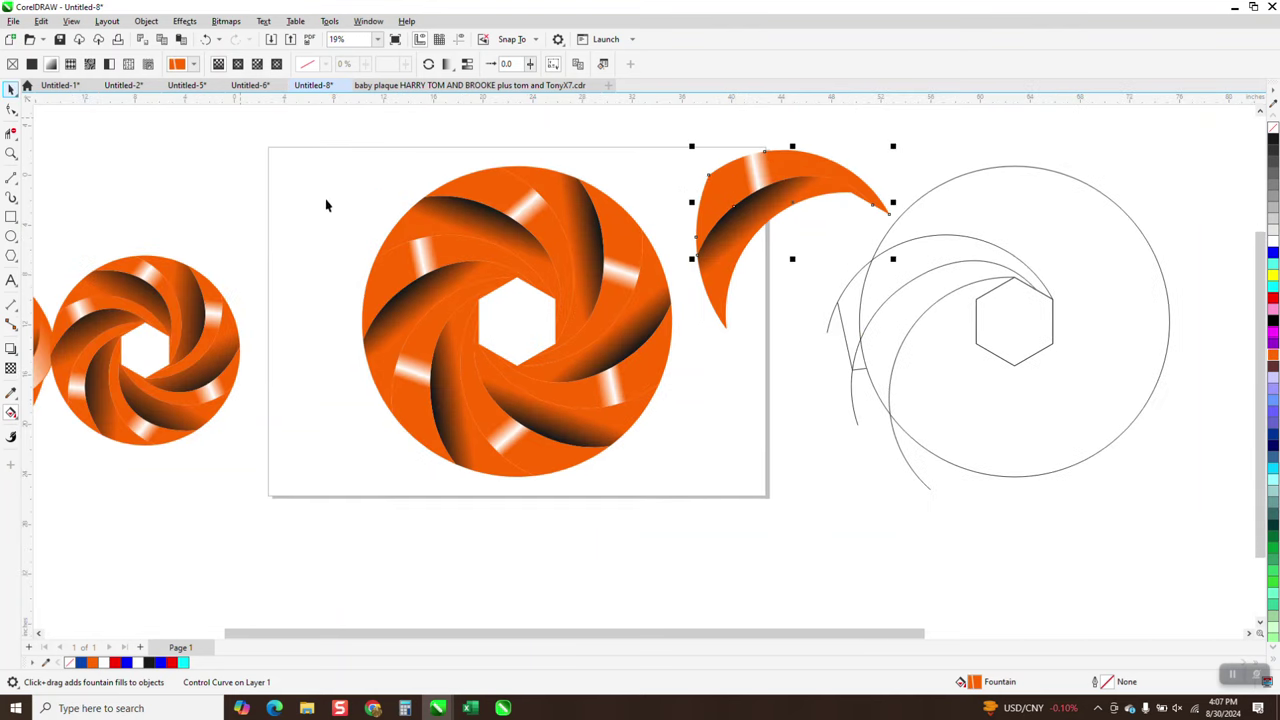
{"action": "scroll", "coordinate": [475, 265], "scroll_direction": "down", "scroll_amount": 1}
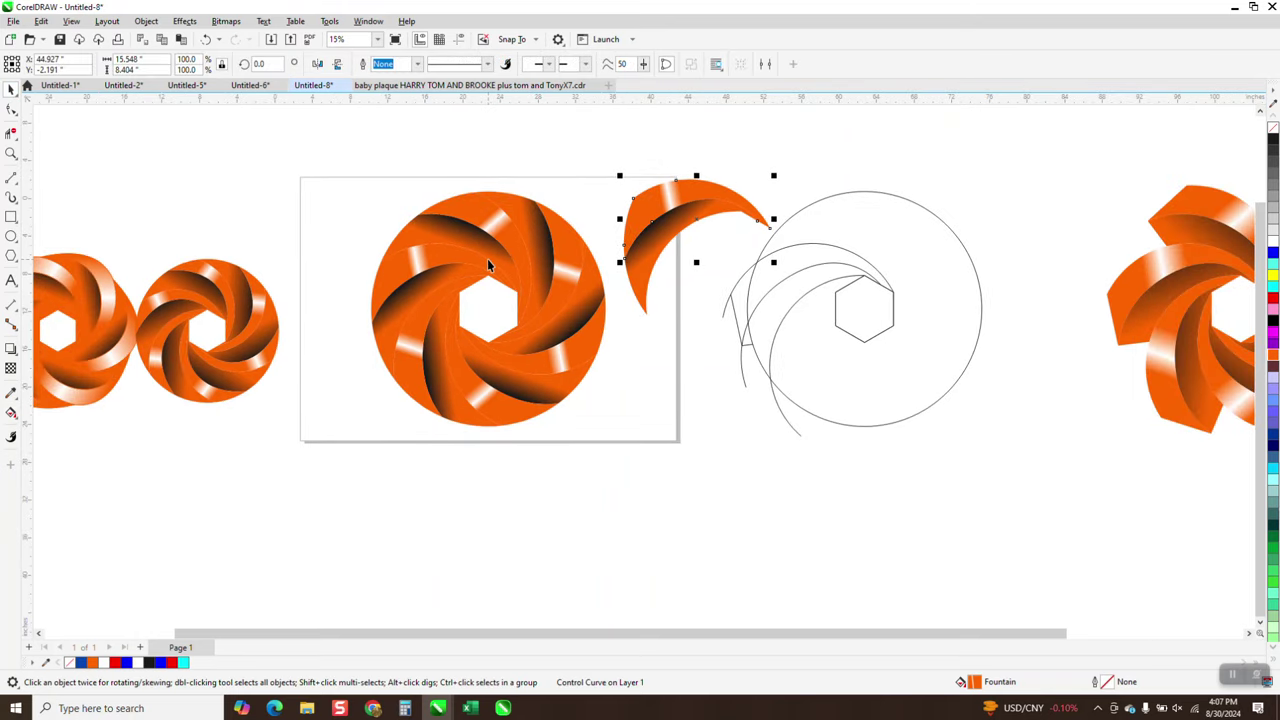